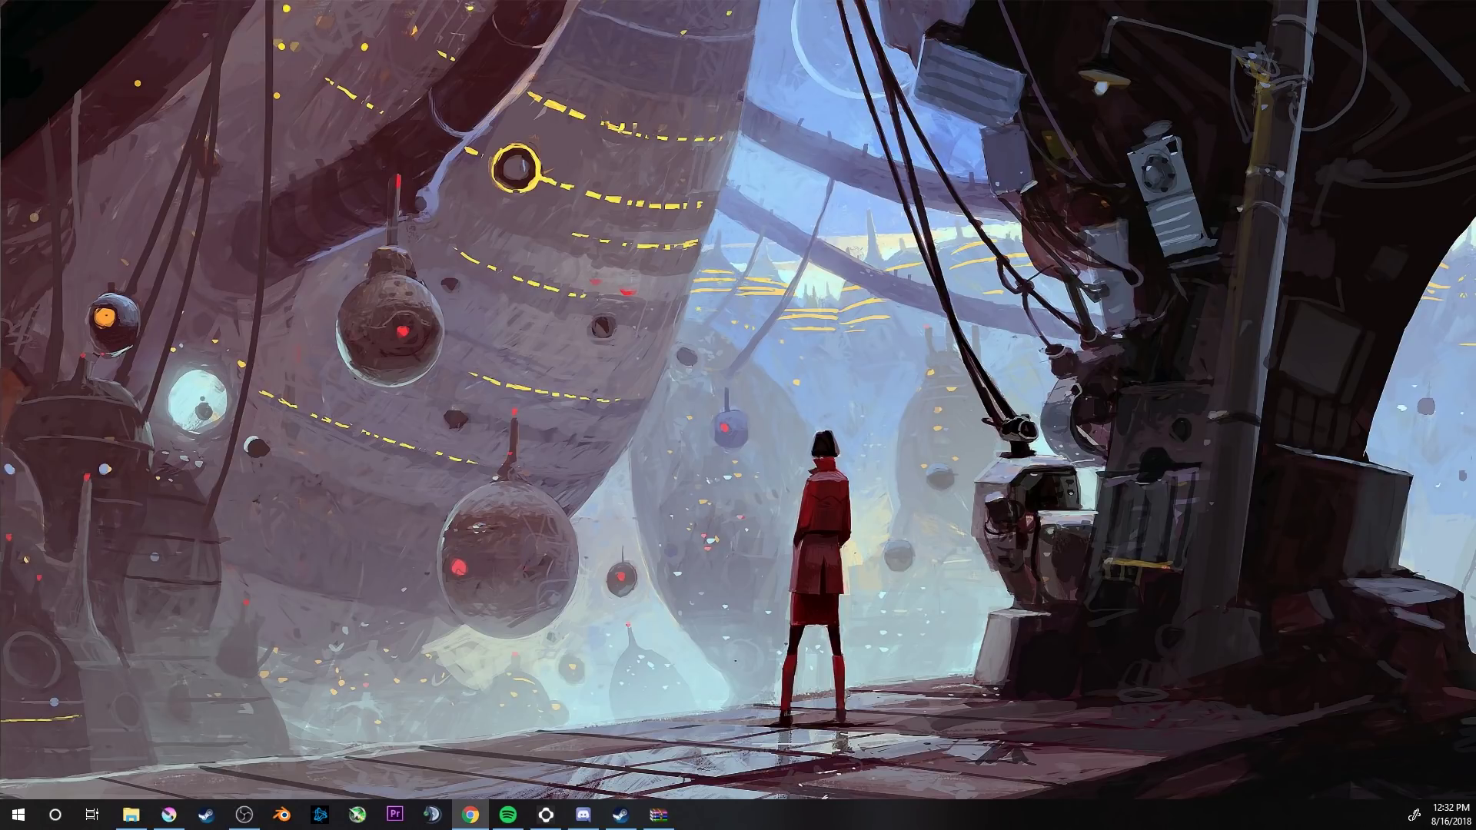
# Step: Download the 20180816 static Windows 64-bit FFmpeg build from ffmpeg.org's Windows builds page and open the zip
pyautogui.click(470, 815)
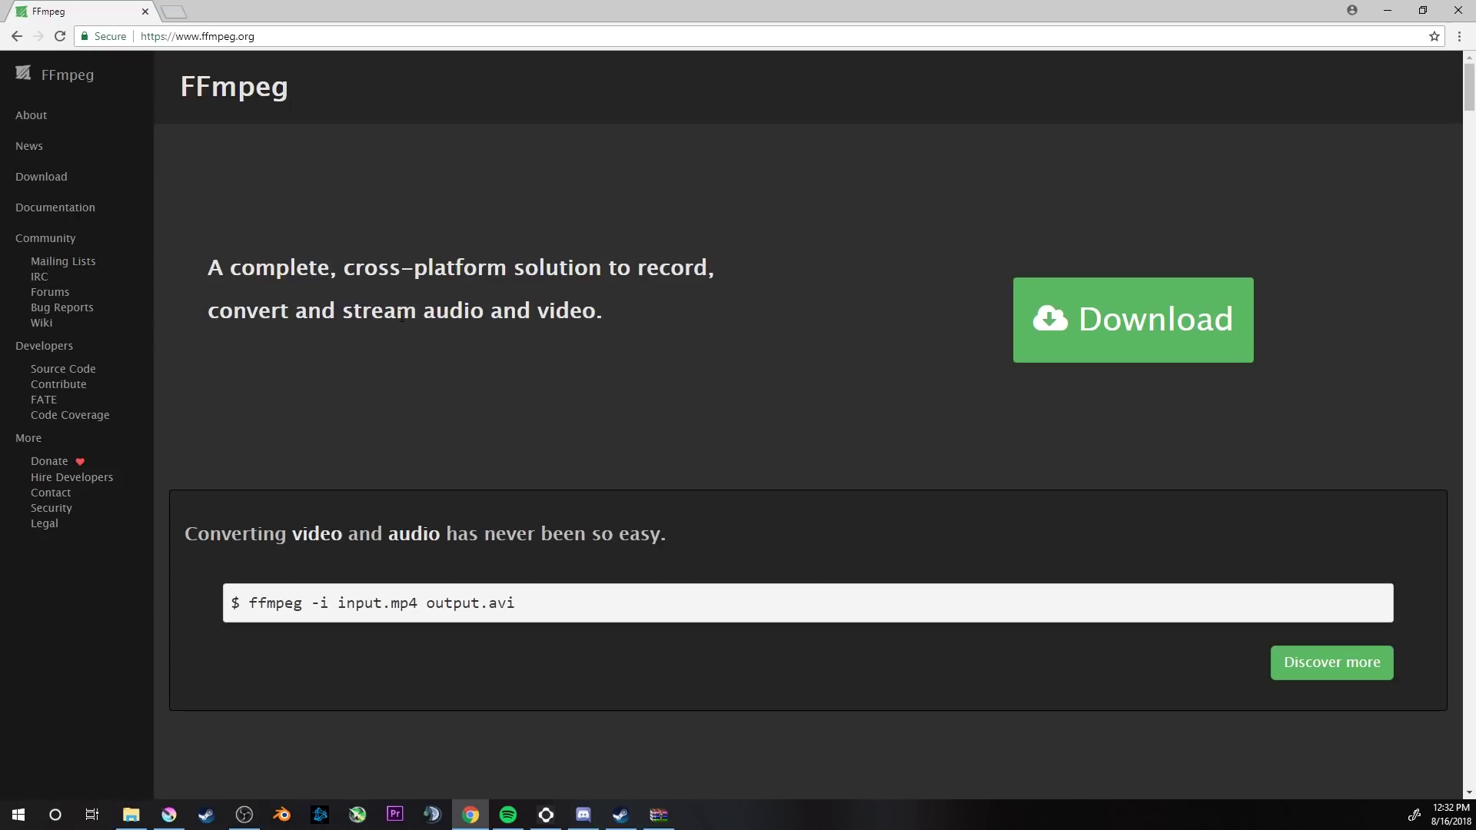
pyautogui.click(1137, 330)
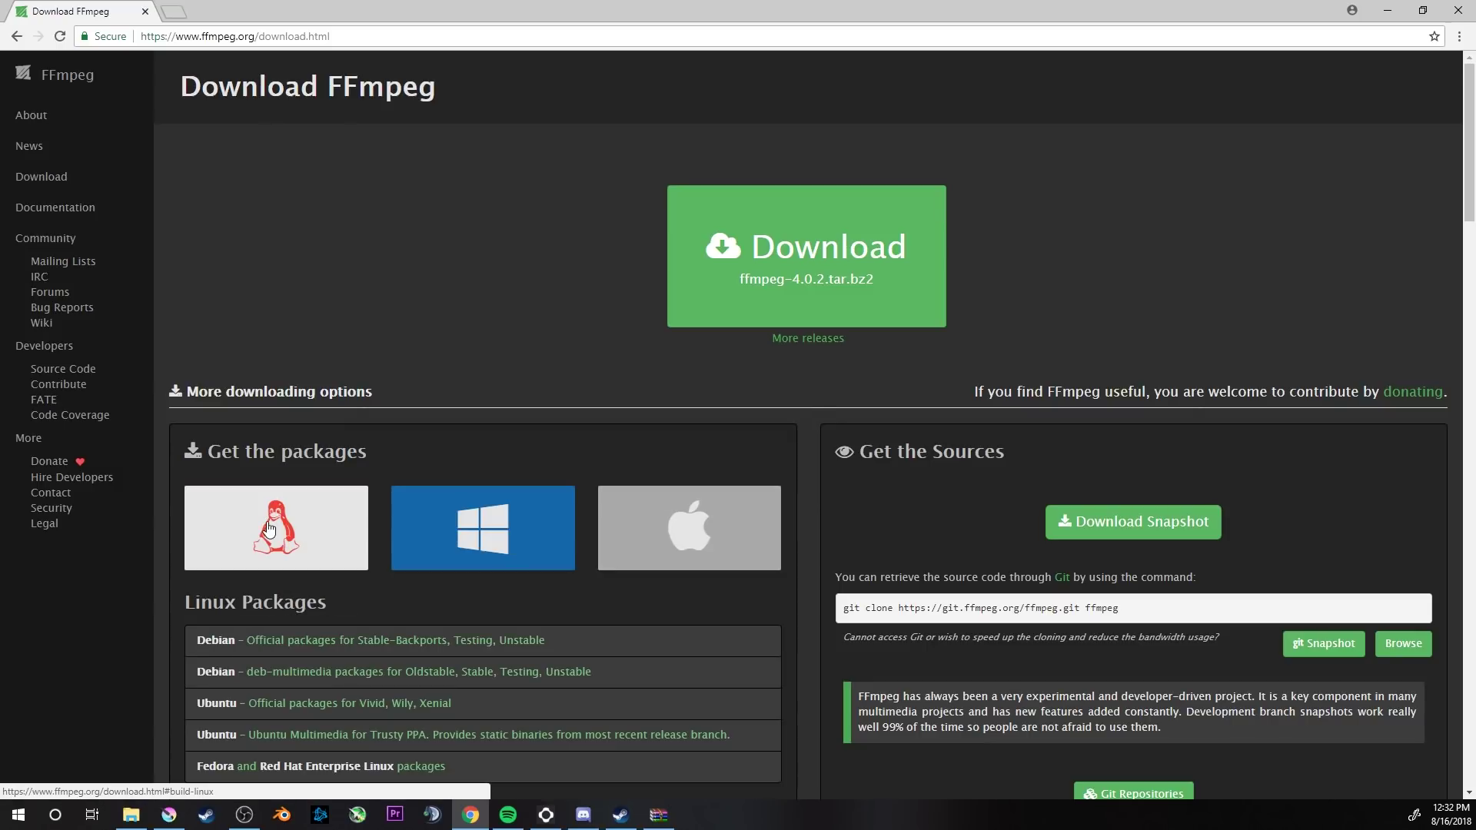
pyautogui.moveTo(510, 539)
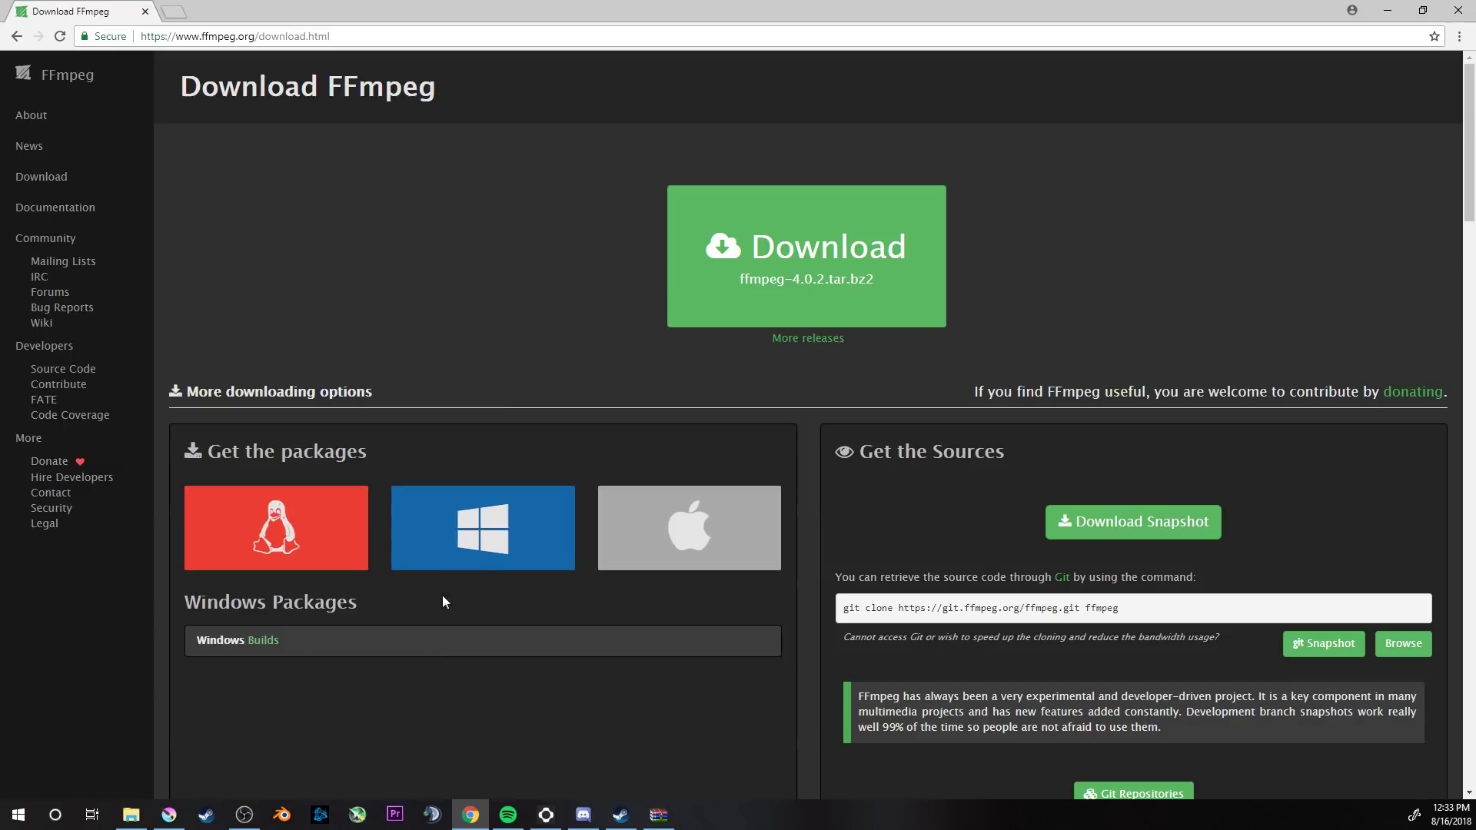
pyautogui.click(254, 643)
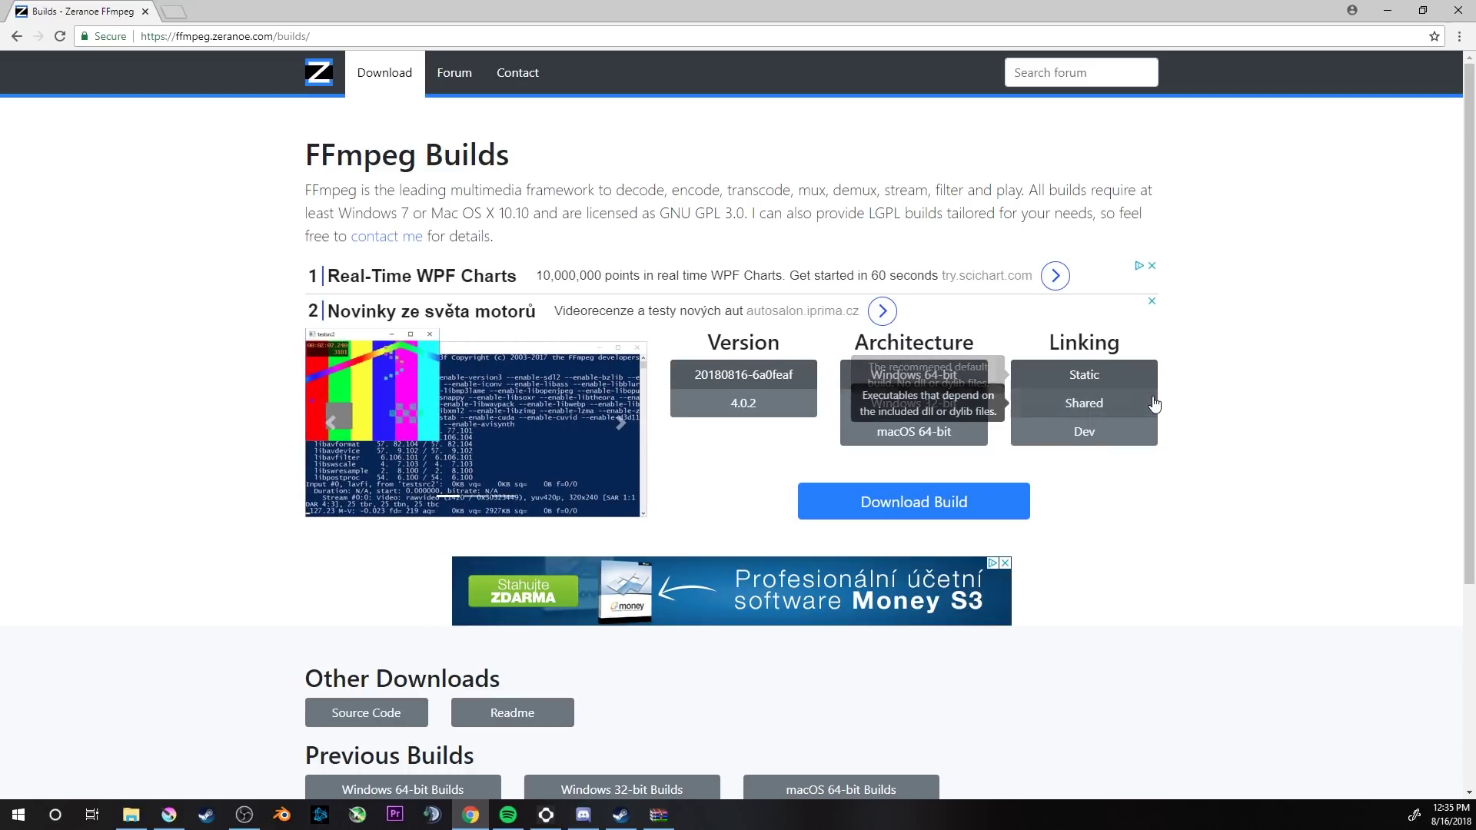
pyautogui.scroll(-2, 1218, 474)
pyautogui.click(883, 348)
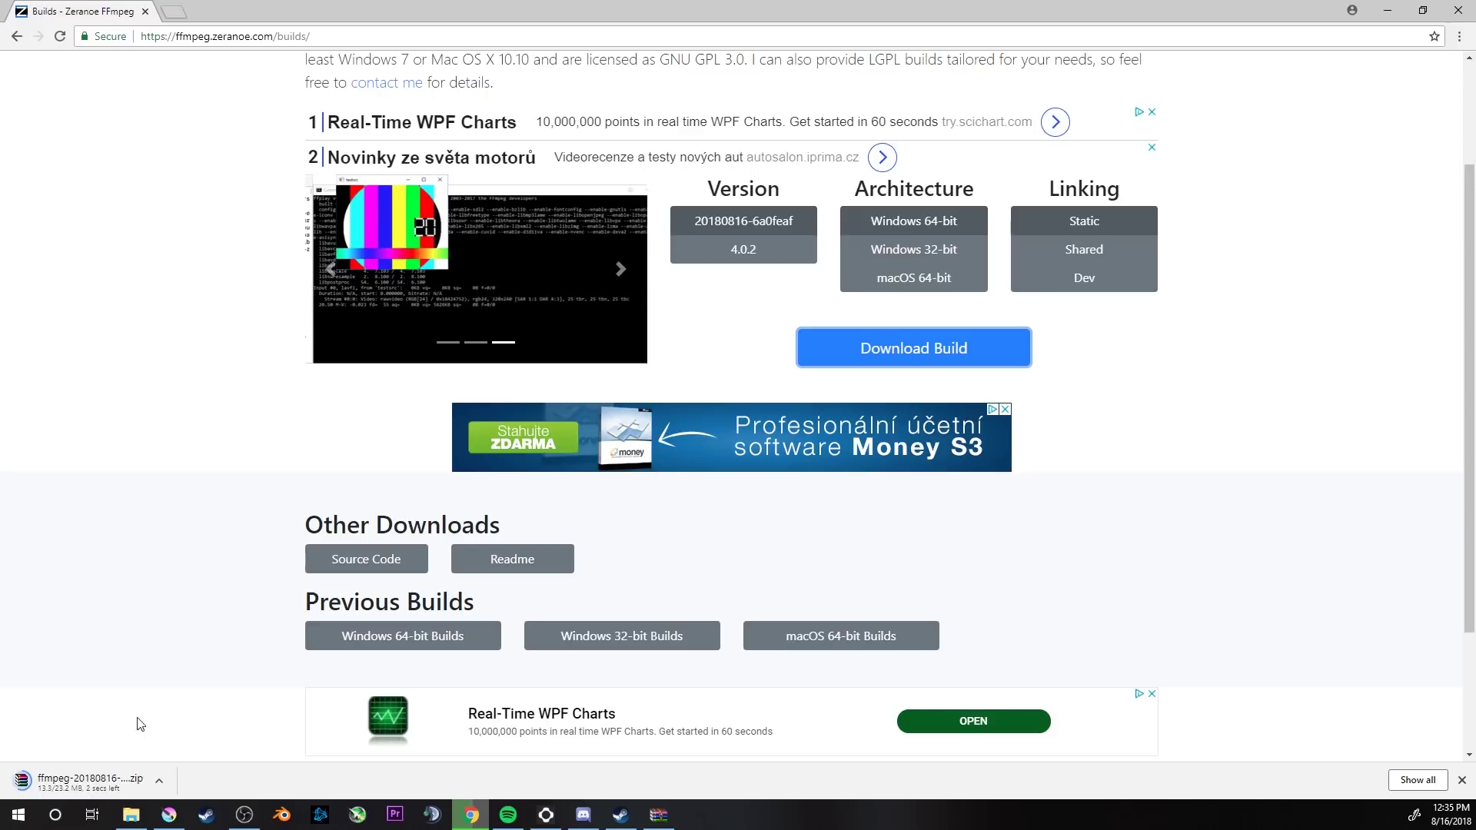
pyautogui.click(107, 784)
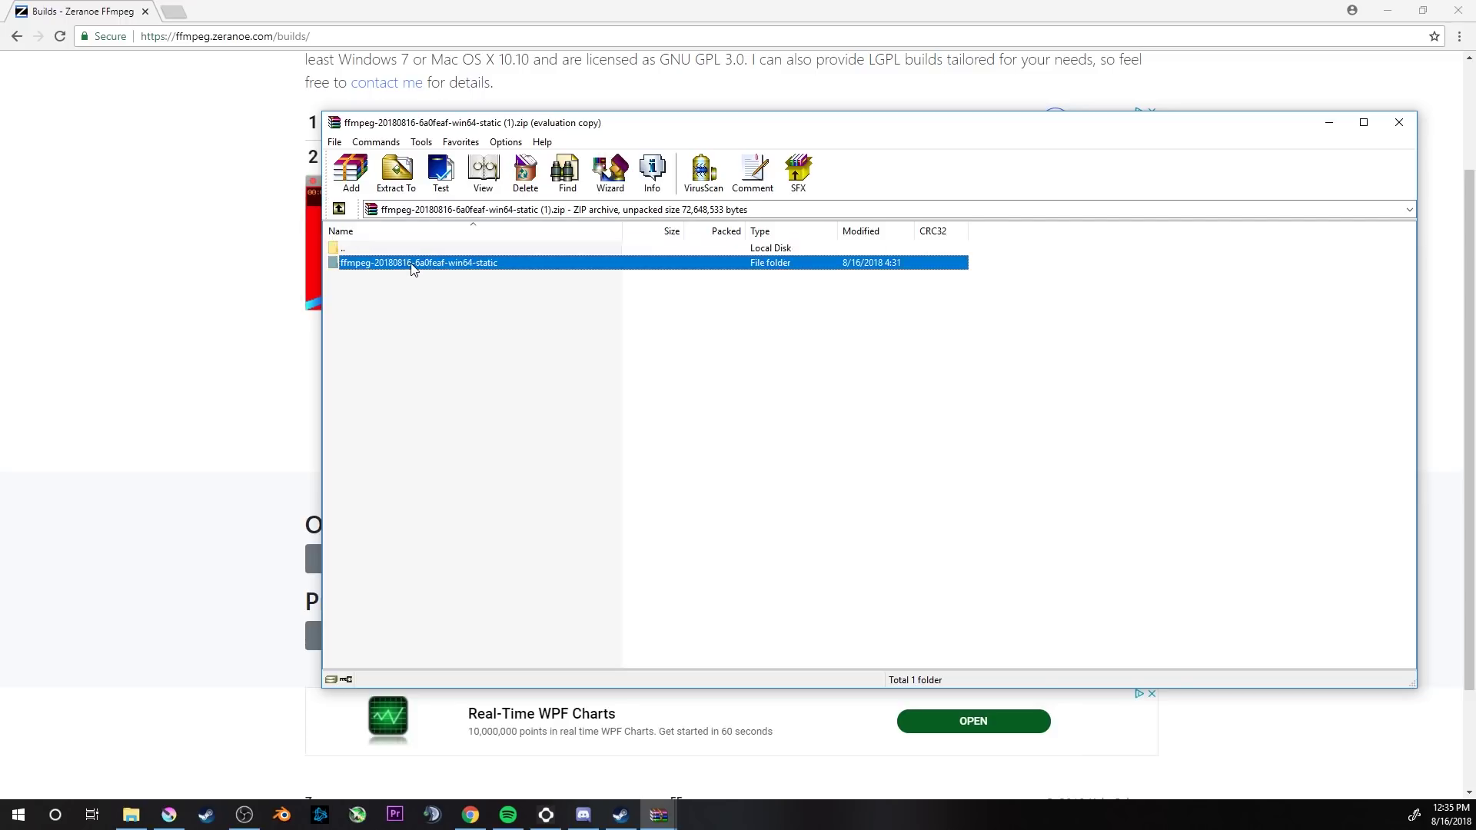
# Step: Browse the archive and drag the ffmpeg-20180816-6a0feaf-win64-static folder onto the desktop
pyautogui.doubleClick(414, 266)
pyautogui.doubleClick(350, 249)
pyautogui.moveTo(536, 129); pyautogui.dragTo(466, 122)
pyautogui.doubleClick(290, 257)
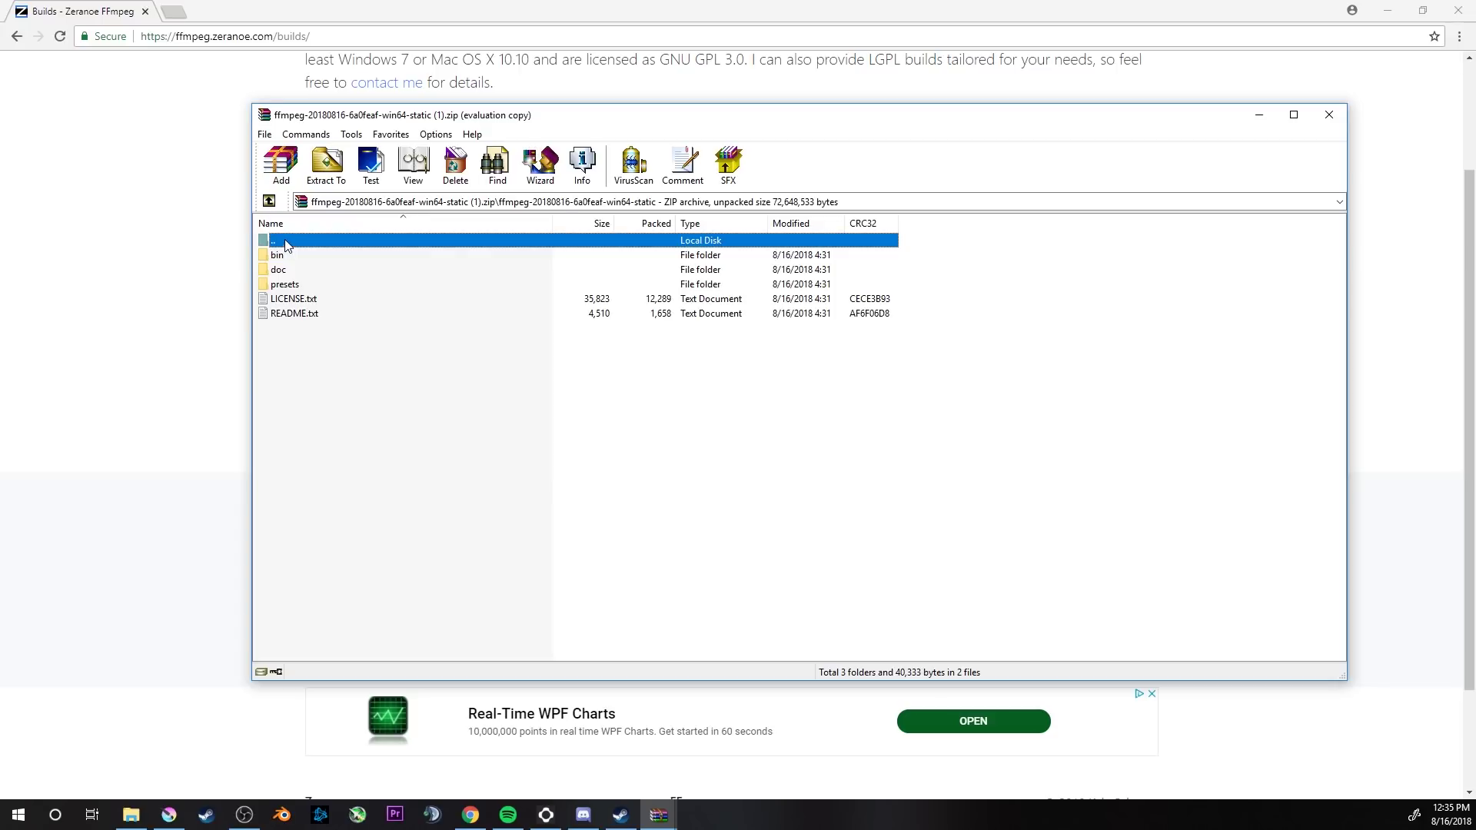
pyautogui.doubleClick(281, 242)
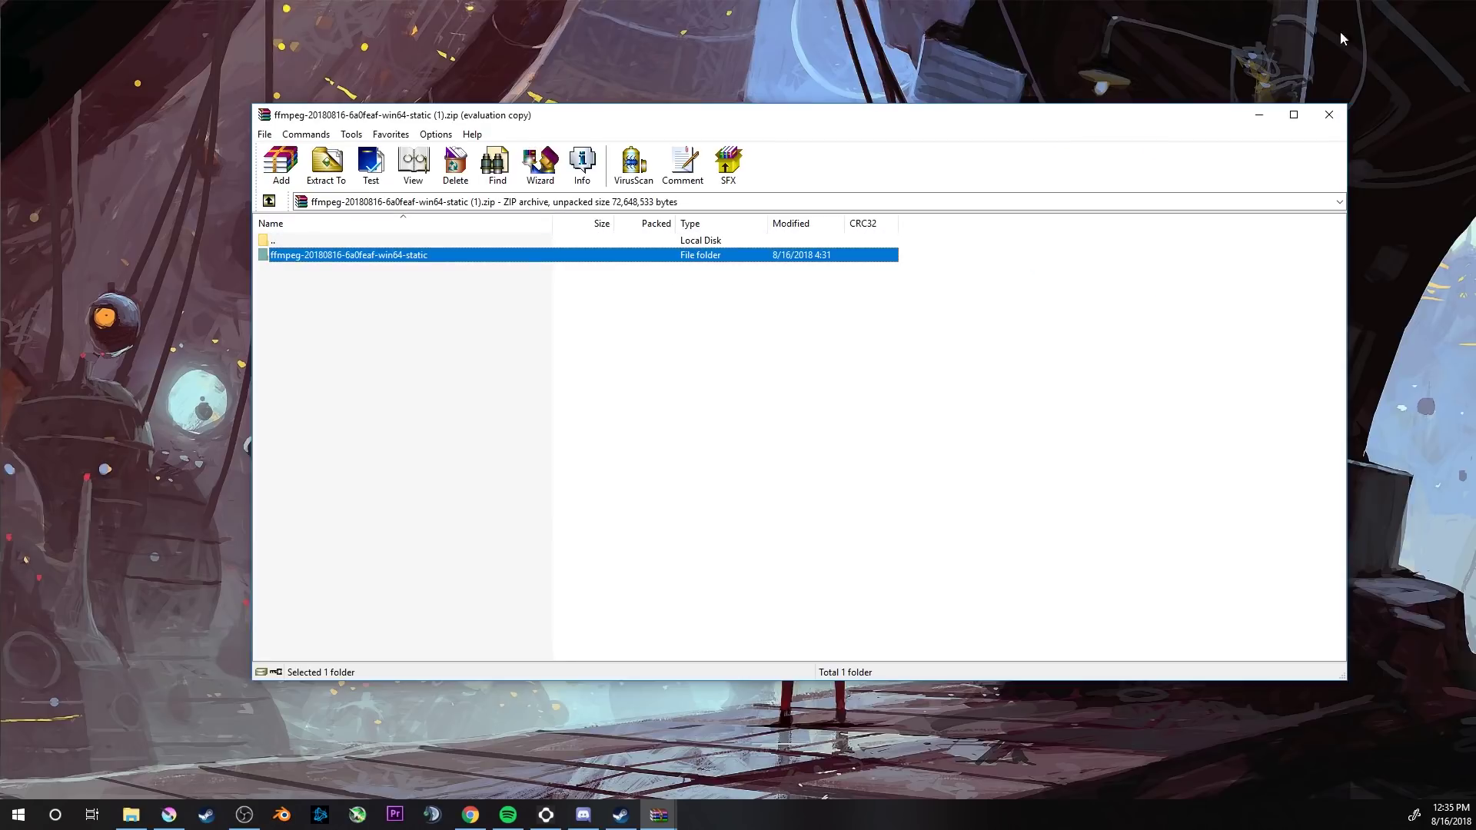
pyautogui.click(1388, 11)
pyautogui.moveTo(296, 261); pyautogui.dragTo(230, 71)
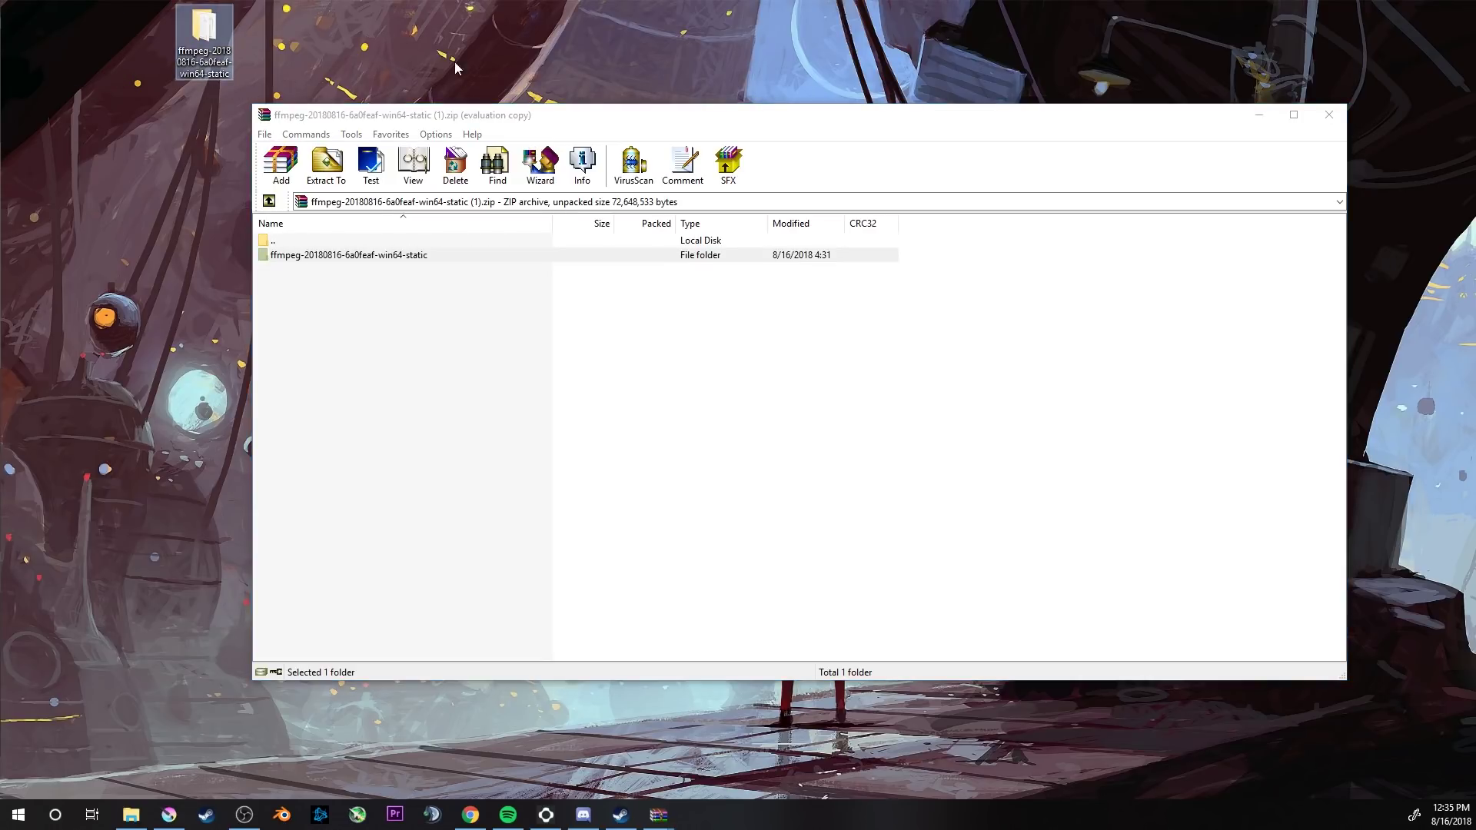
# Step: Check the extracted ffmpeg folder on the desktop and close the WinRAR archive window
pyautogui.moveTo(636, 115); pyautogui.dragTo(496, 100)
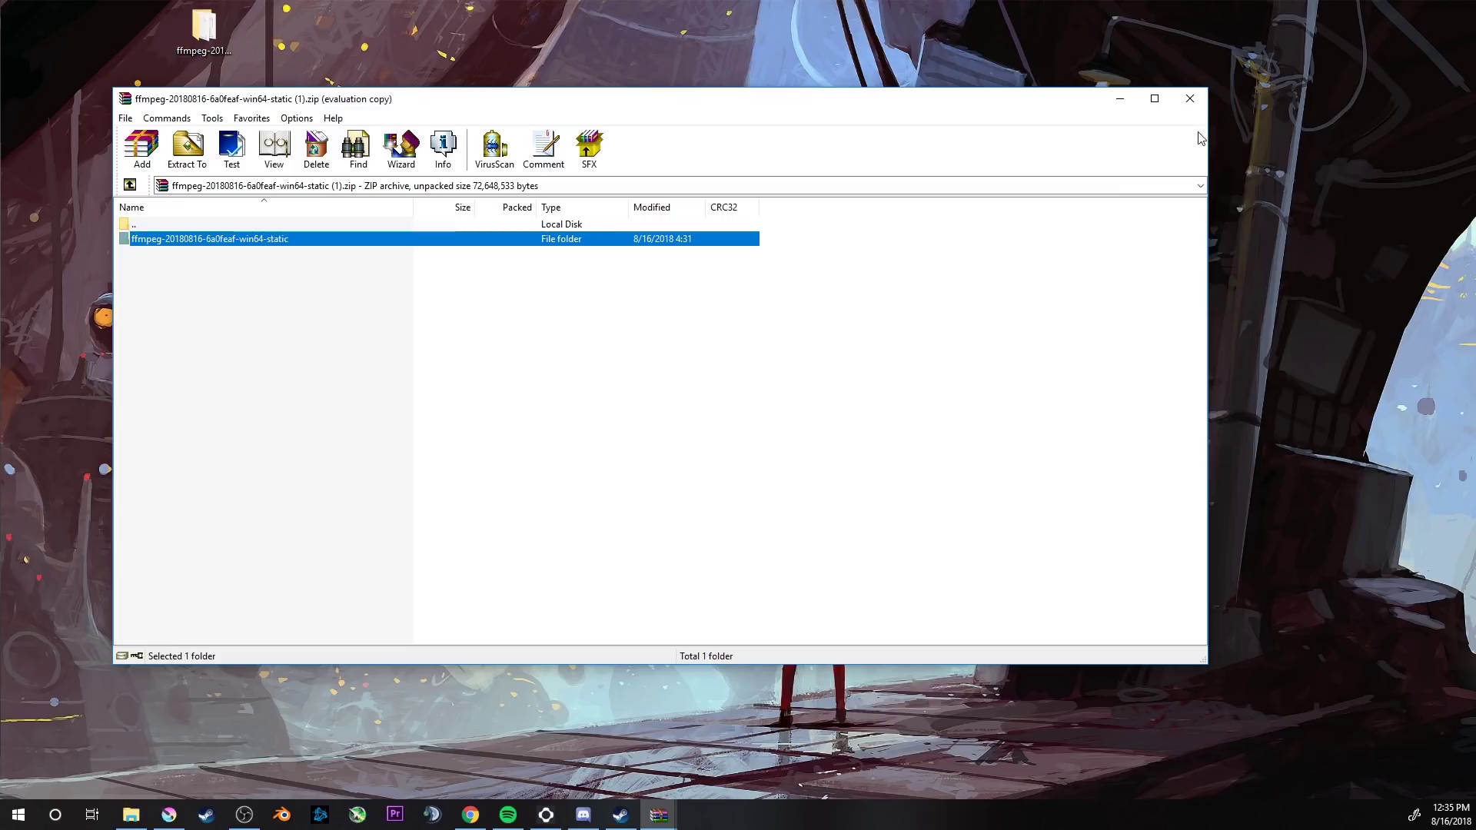
pyautogui.moveTo(980, 106); pyautogui.dragTo(1015, 82)
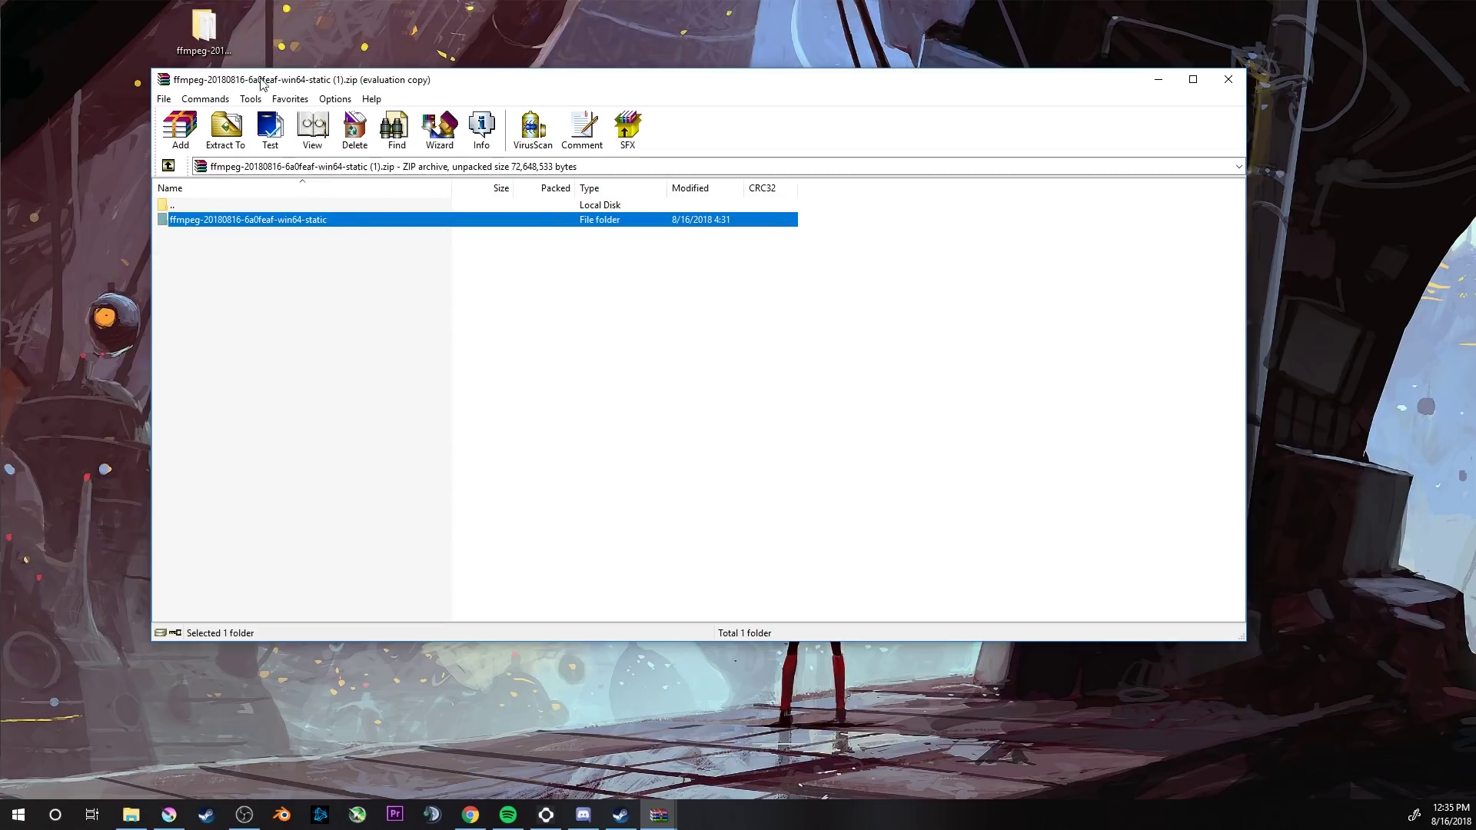
pyautogui.moveTo(273, 81); pyautogui.dragTo(302, 88)
pyautogui.click(204, 27)
pyautogui.click(292, 10)
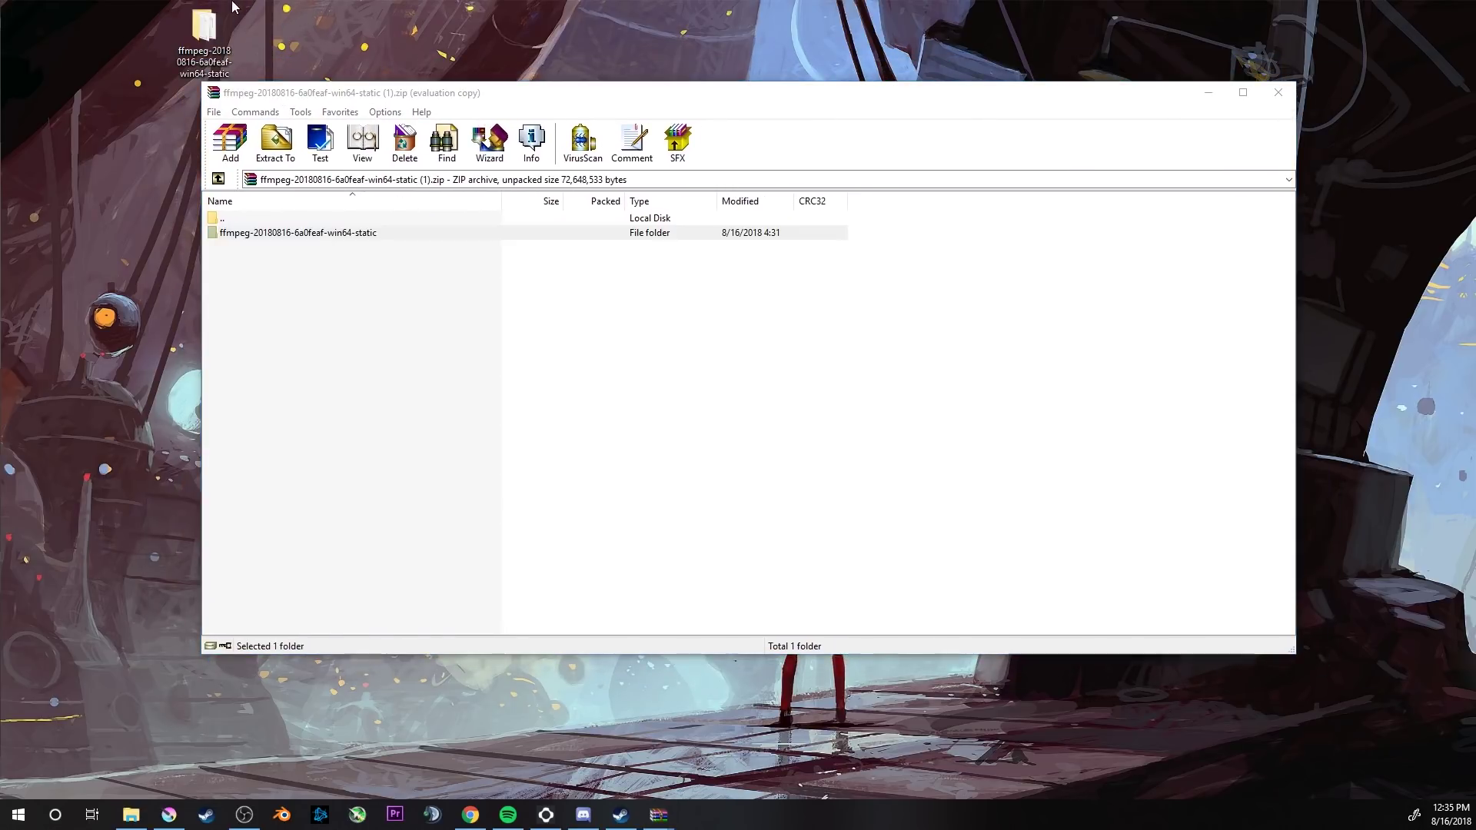
pyautogui.click(202, 58)
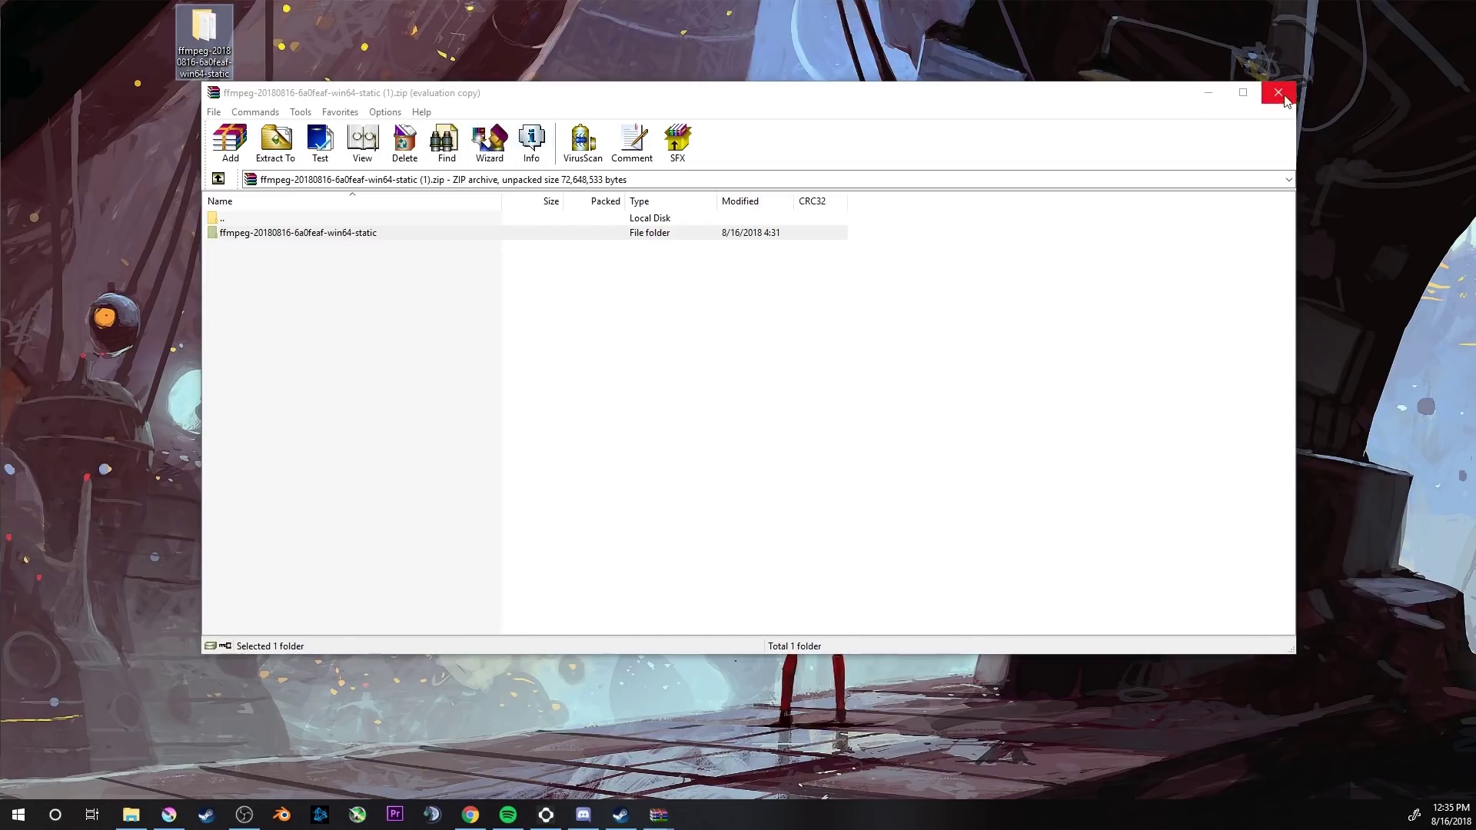
pyautogui.moveTo(644, 97); pyautogui.dragTo(533, 104)
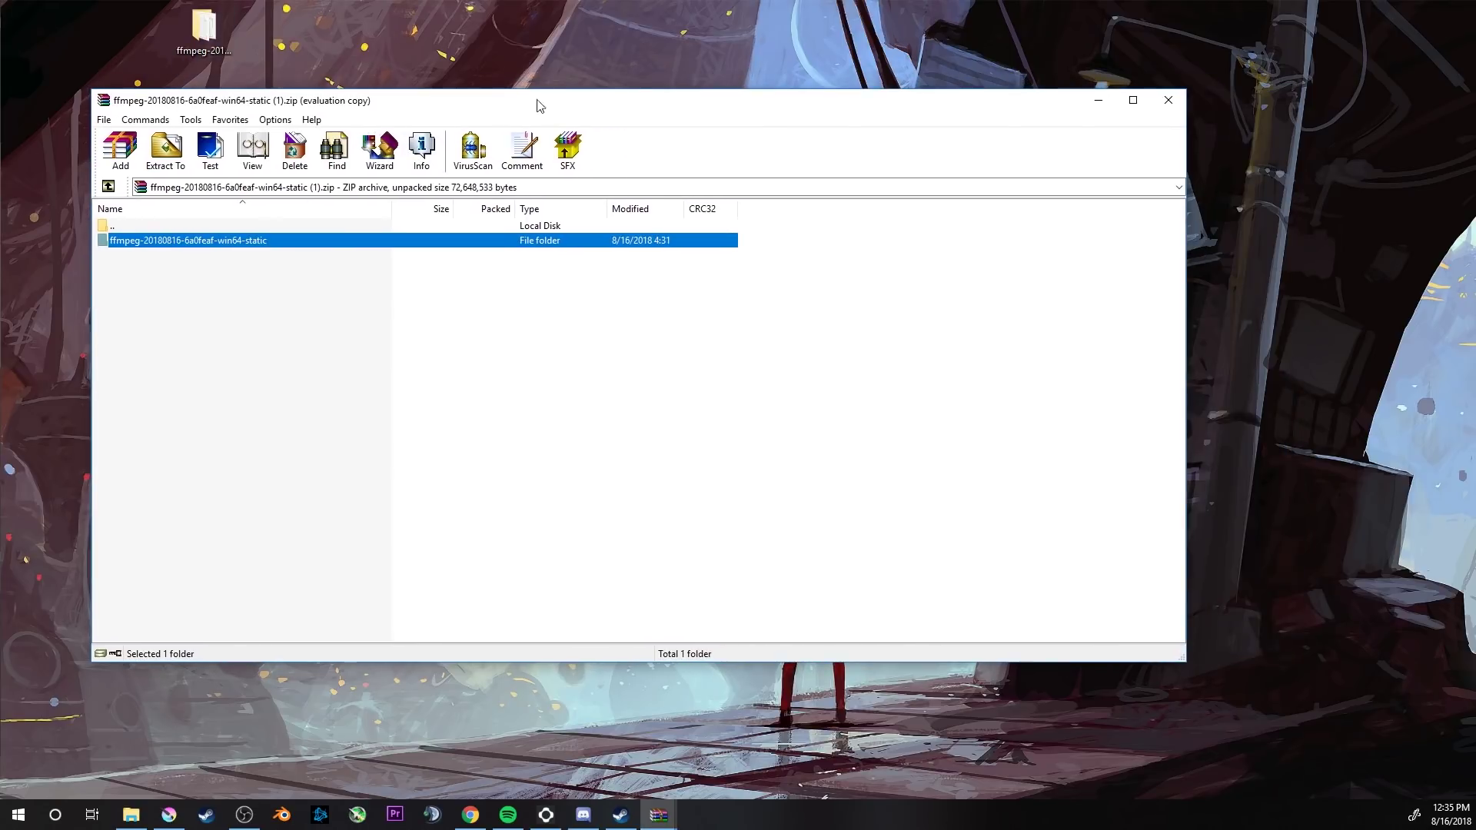
pyautogui.click(1181, 103)
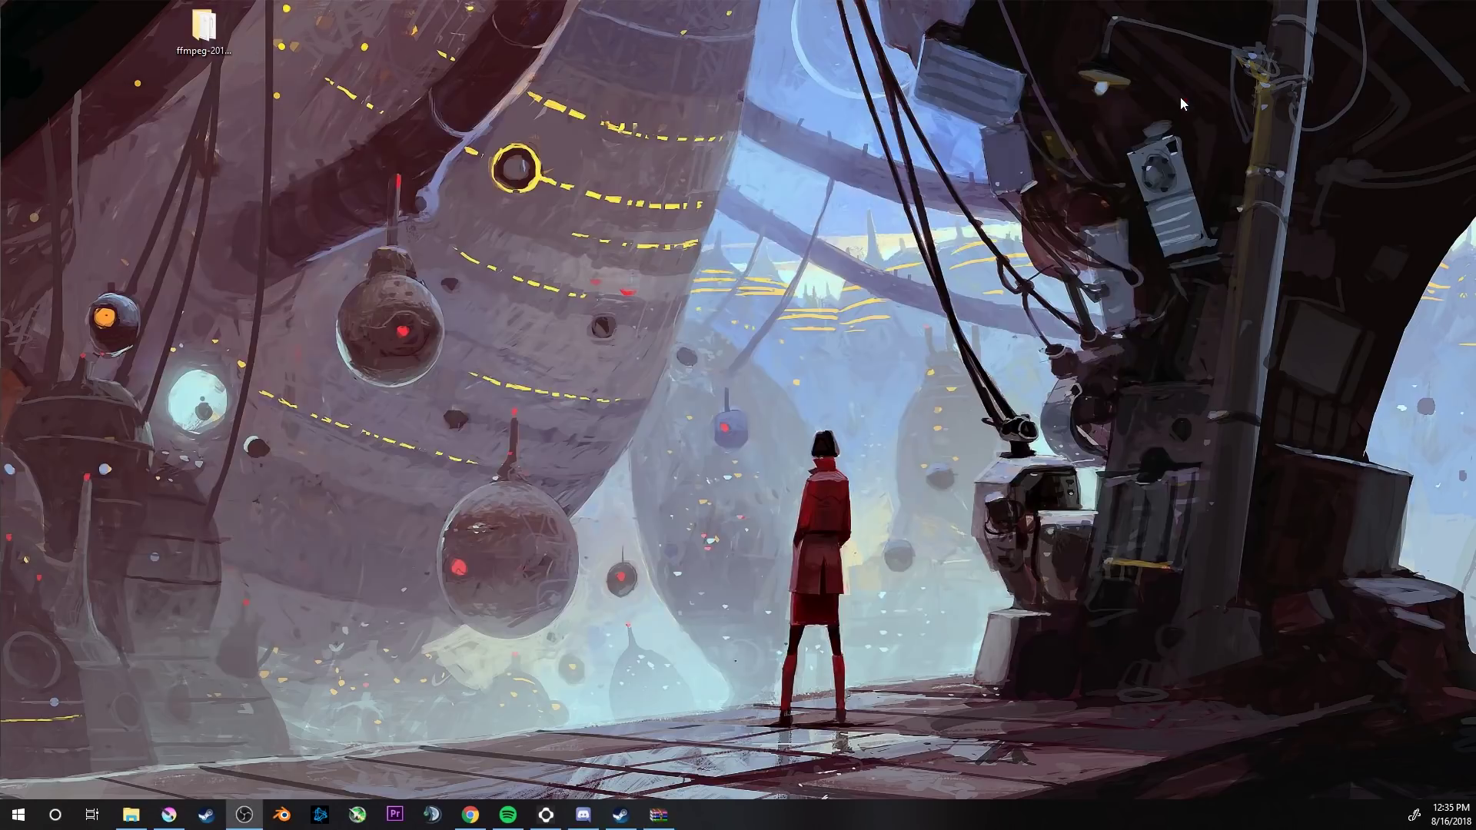
# Step: Move the ffmpeg folder to the desktop's top-right, inspect ffmpeg.exe in its bin folder, then close Explorer
pyautogui.moveTo(204, 30); pyautogui.dragTo(1373, 28)
pyautogui.doubleClick(1373, 28)
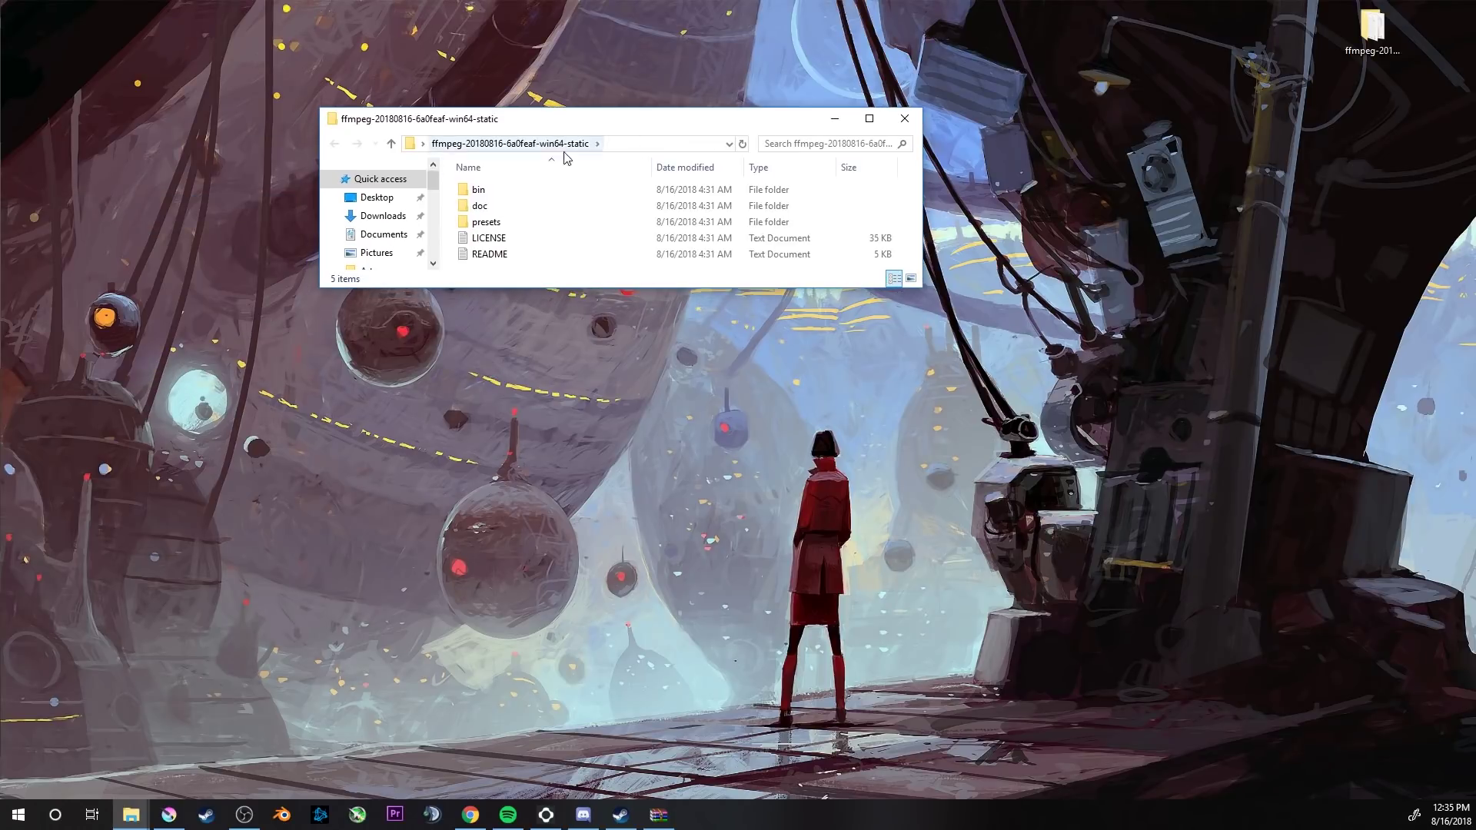
pyautogui.click(431, 146)
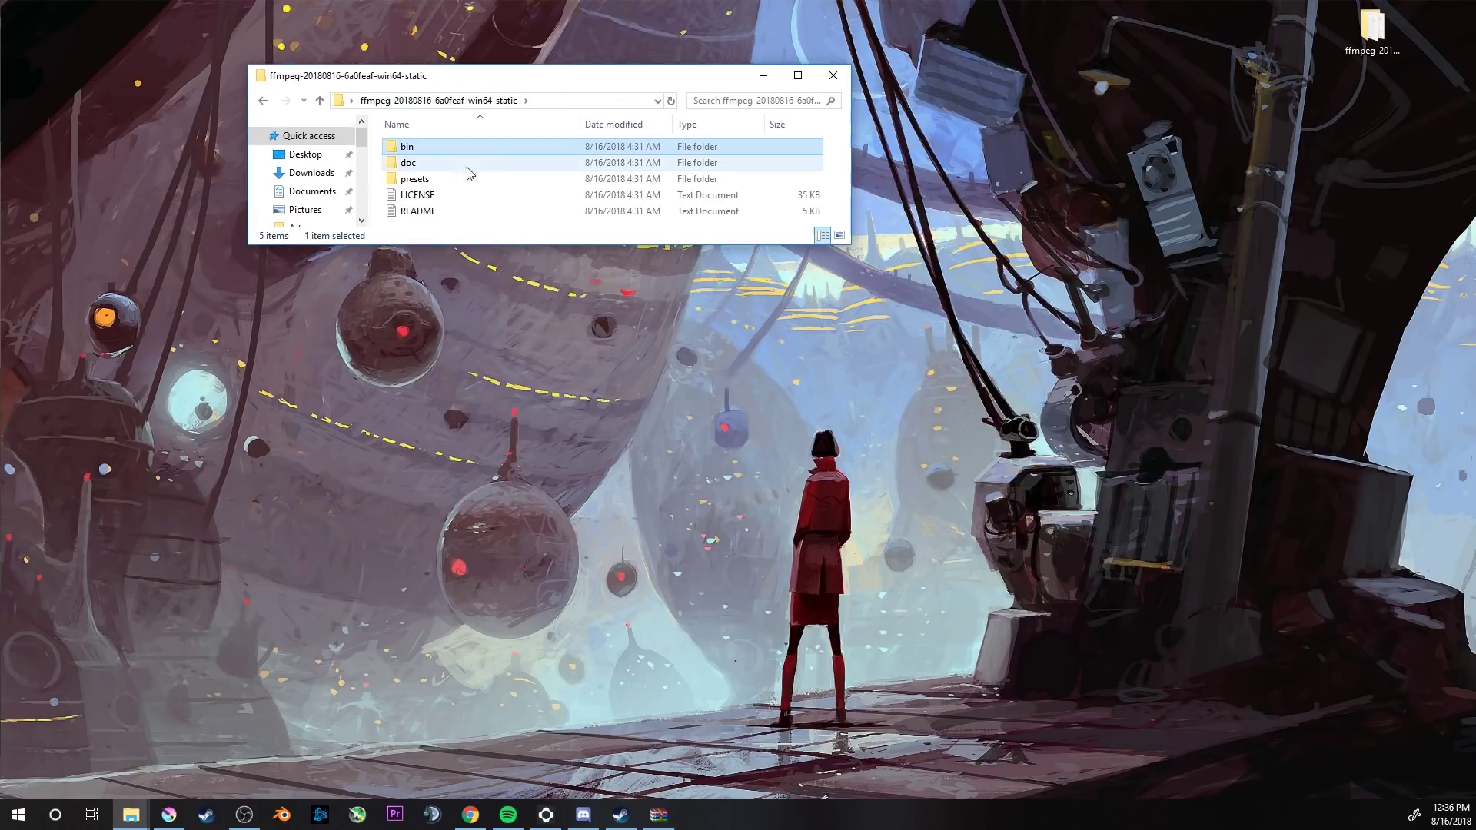
pyautogui.doubleClick(419, 147)
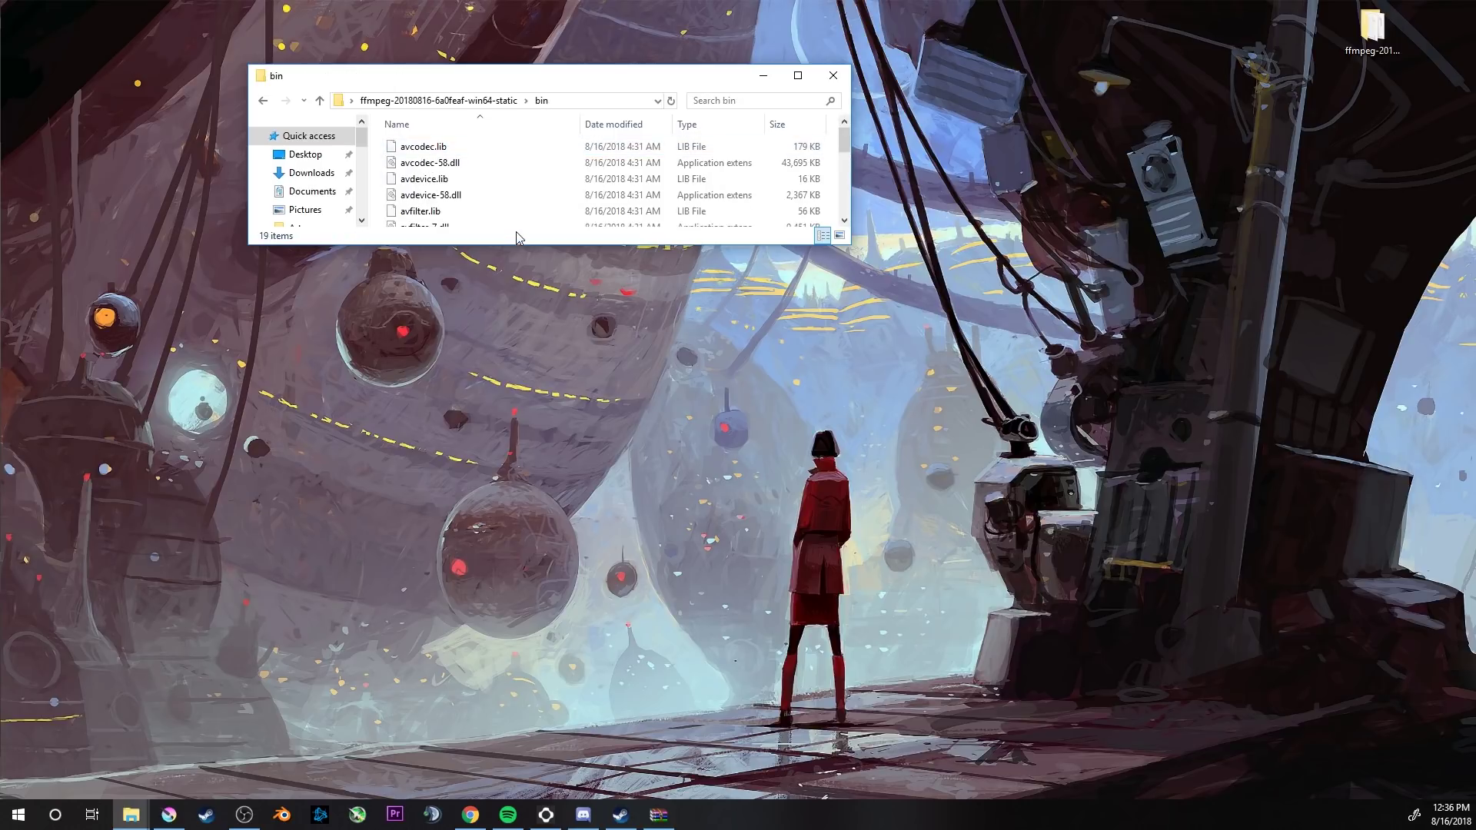
pyautogui.moveTo(521, 244); pyautogui.dragTo(454, 672)
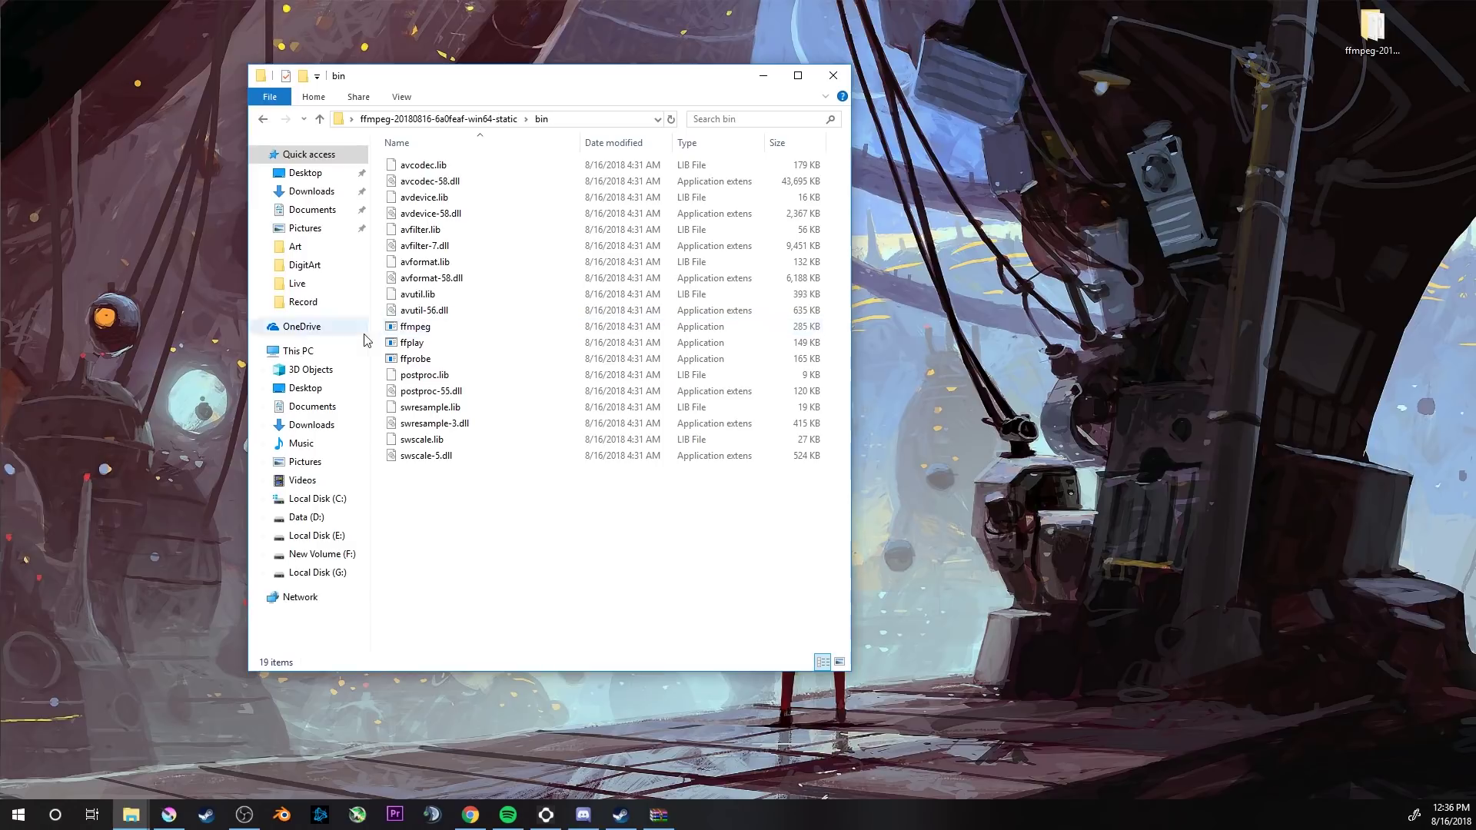
pyautogui.click(411, 332)
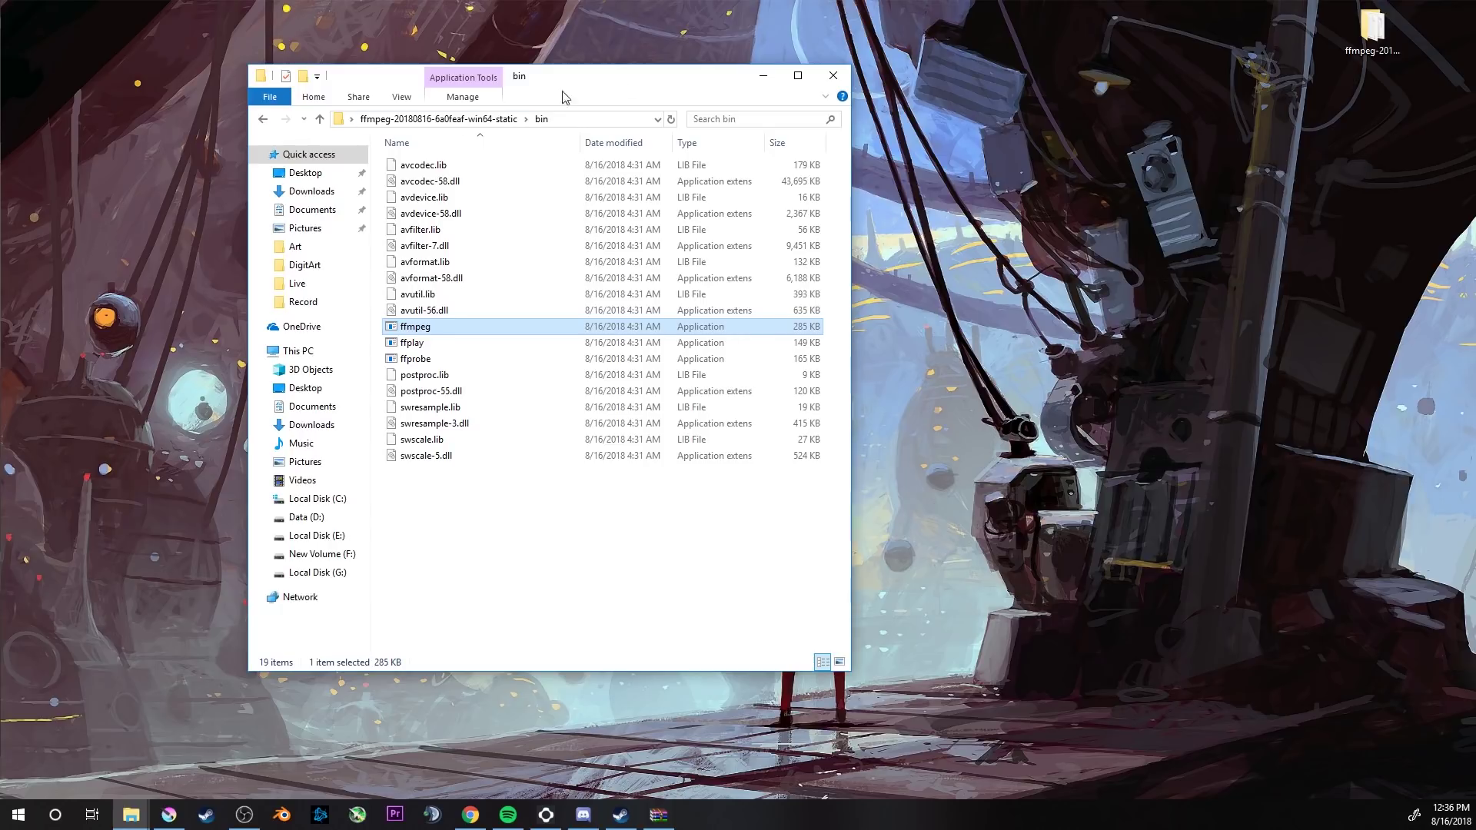
pyautogui.click(833, 76)
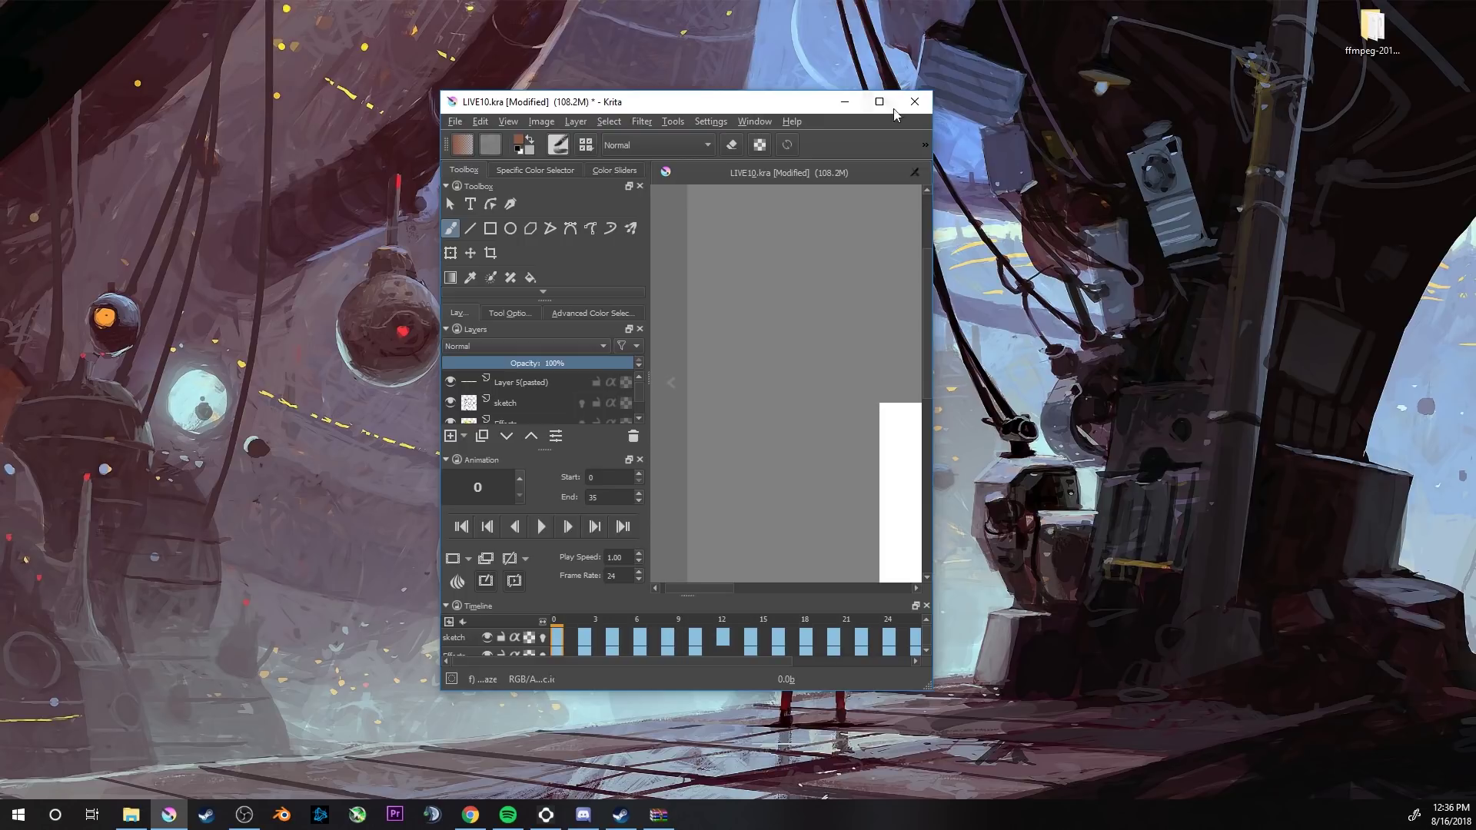
# Step: Maximize Krita and play, then stop, the pumpkin animation preview
pyautogui.click(880, 102)
pyautogui.scroll(-1, 706, 408)
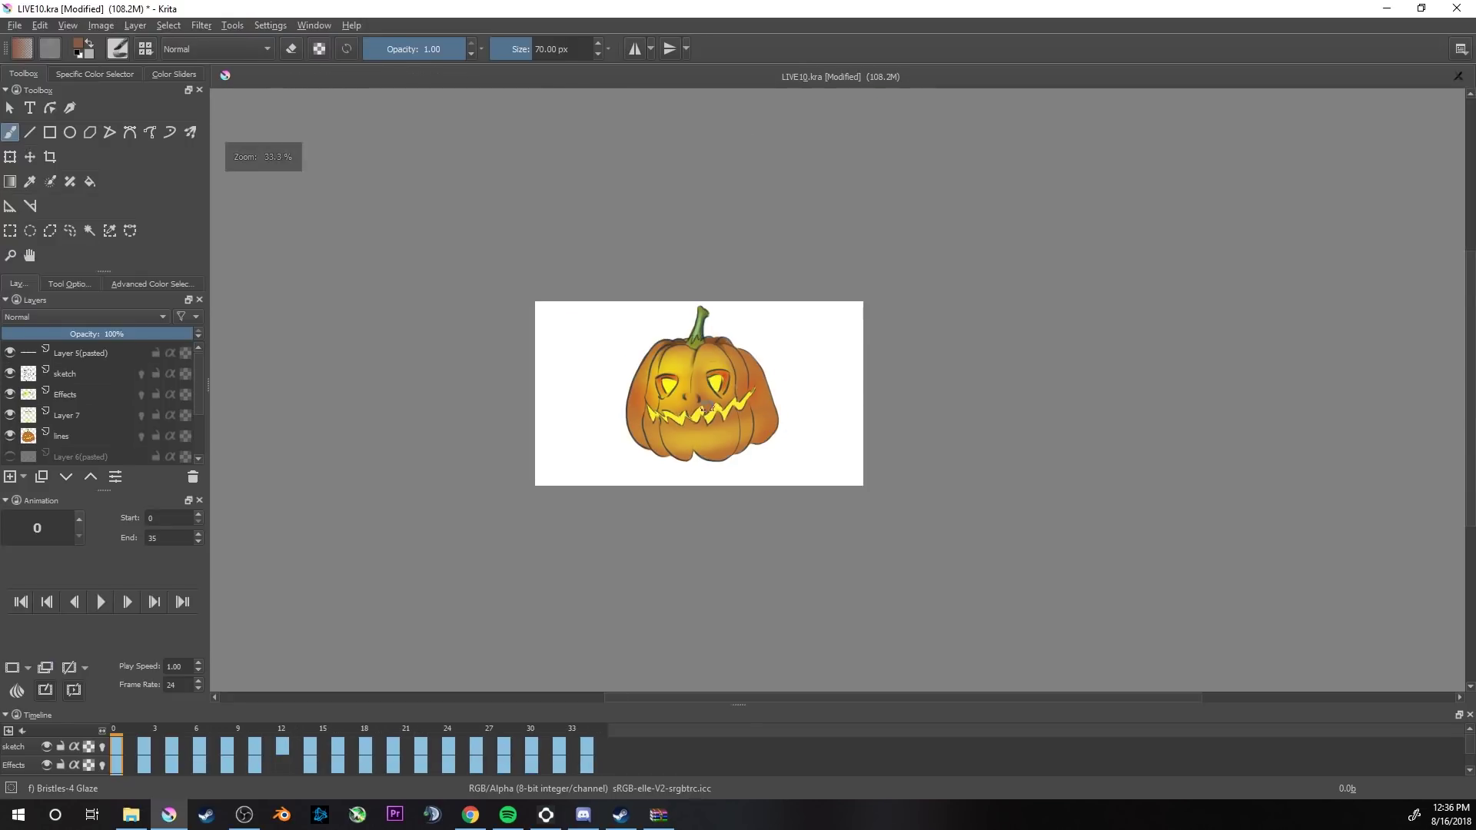
pyautogui.scroll(3, 706, 407)
pyautogui.scroll(-1, 706, 408)
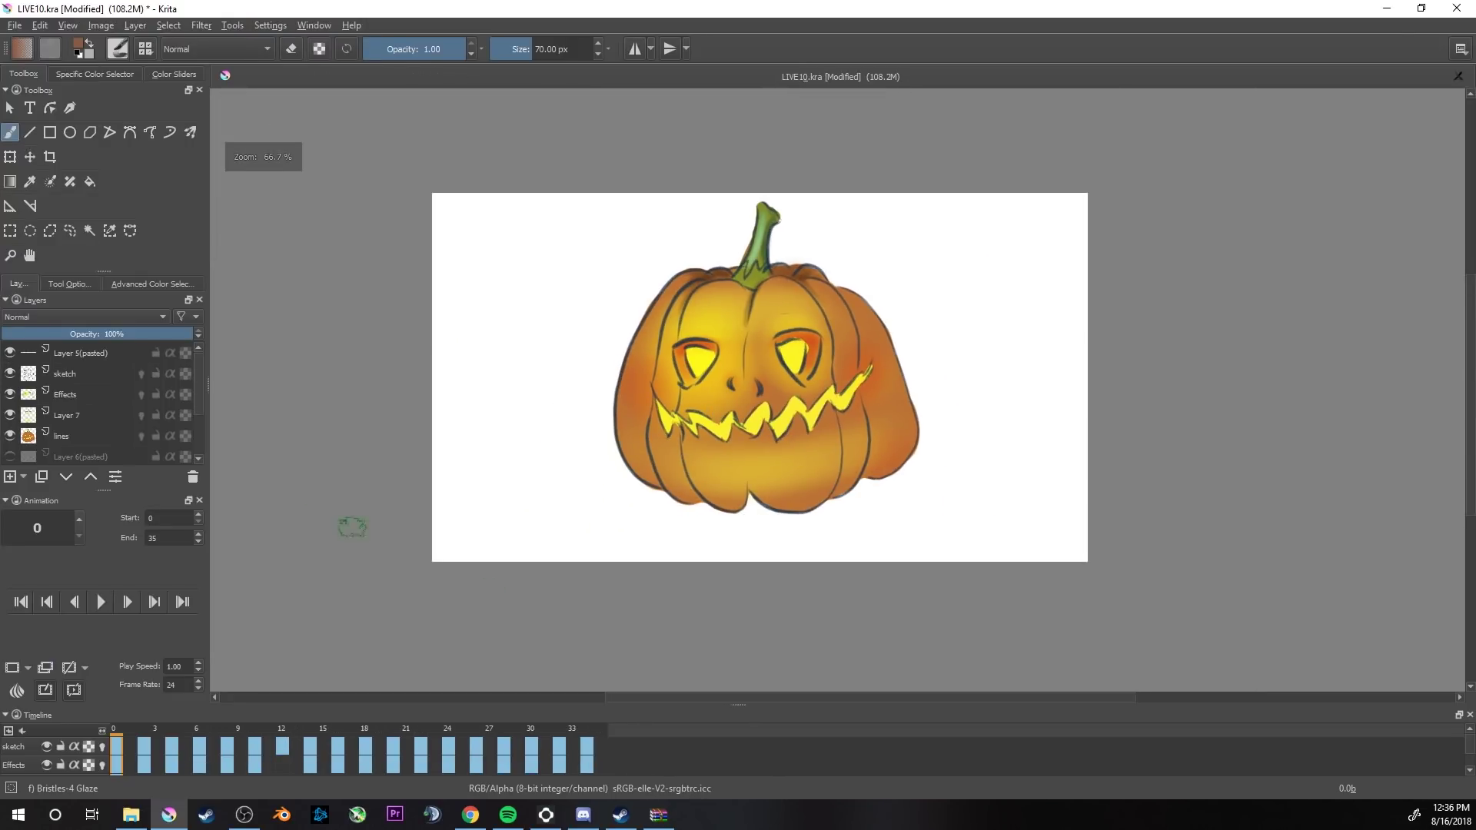
pyautogui.click(103, 603)
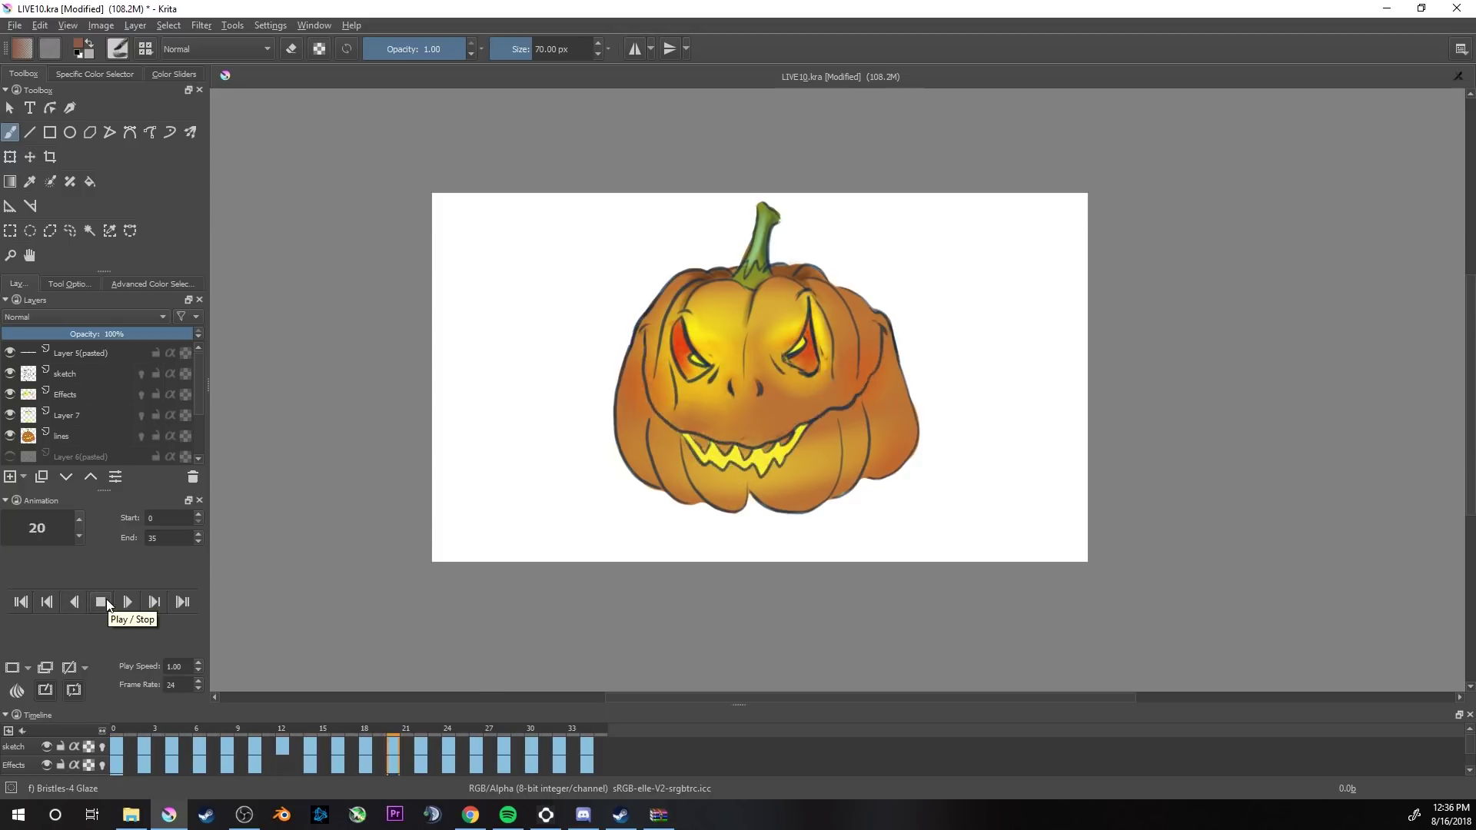
pyautogui.click(106, 605)
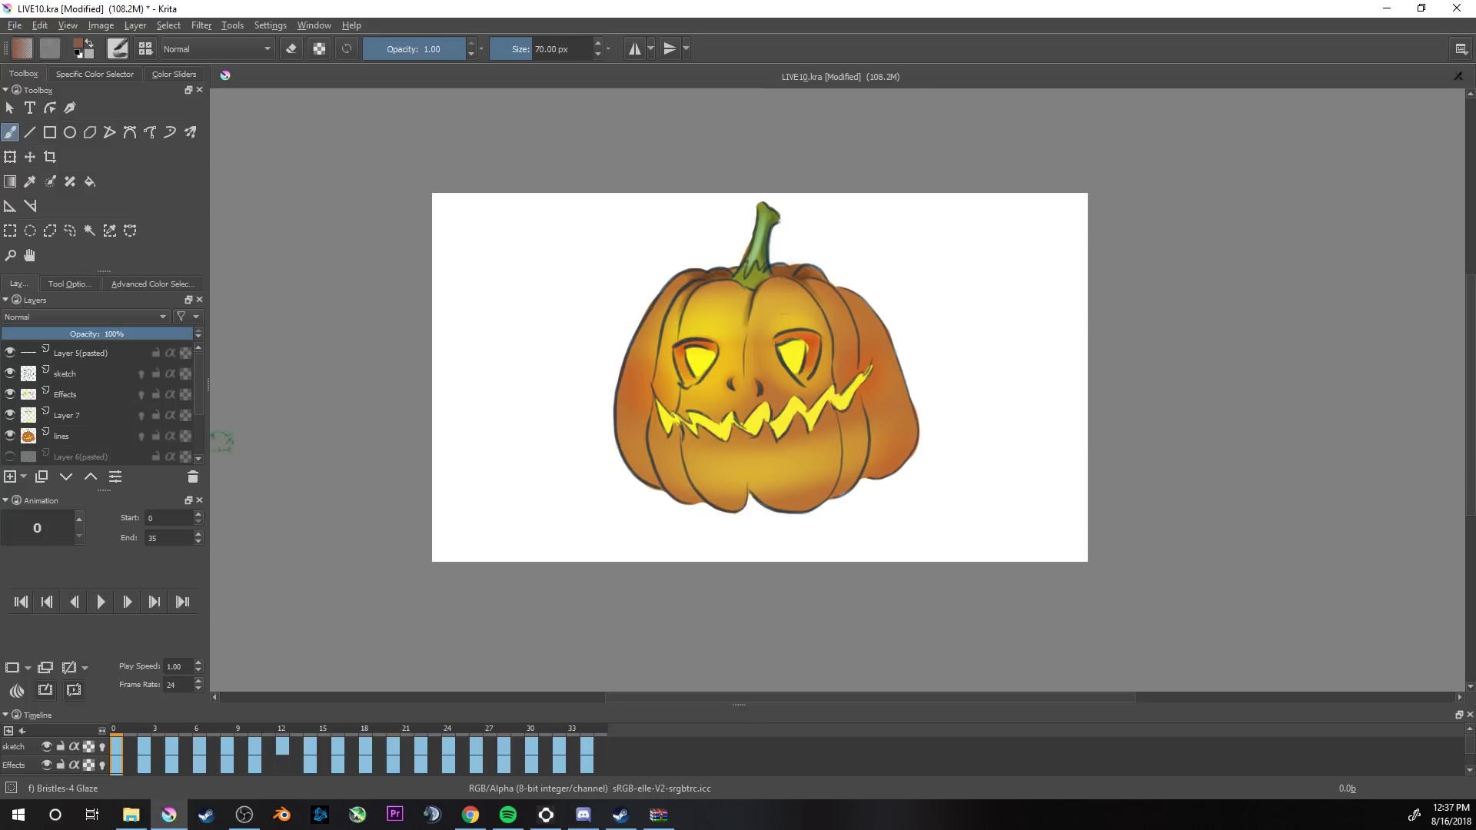
# Step: Enlarge the timeline to show keyframes for all five layers
pyautogui.scroll(-1, 302, 720)
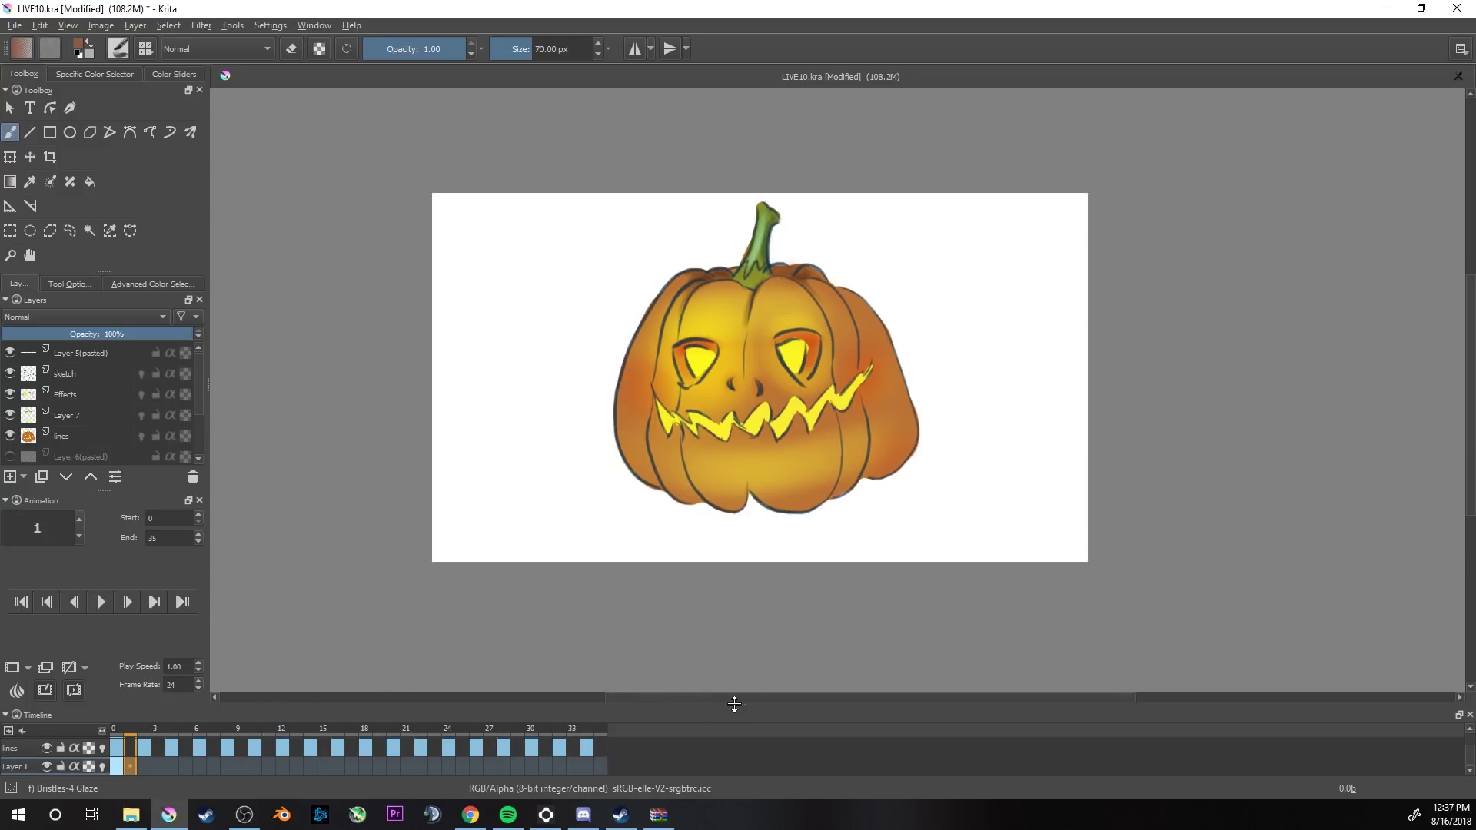
pyautogui.moveTo(735, 704); pyautogui.dragTo(738, 565)
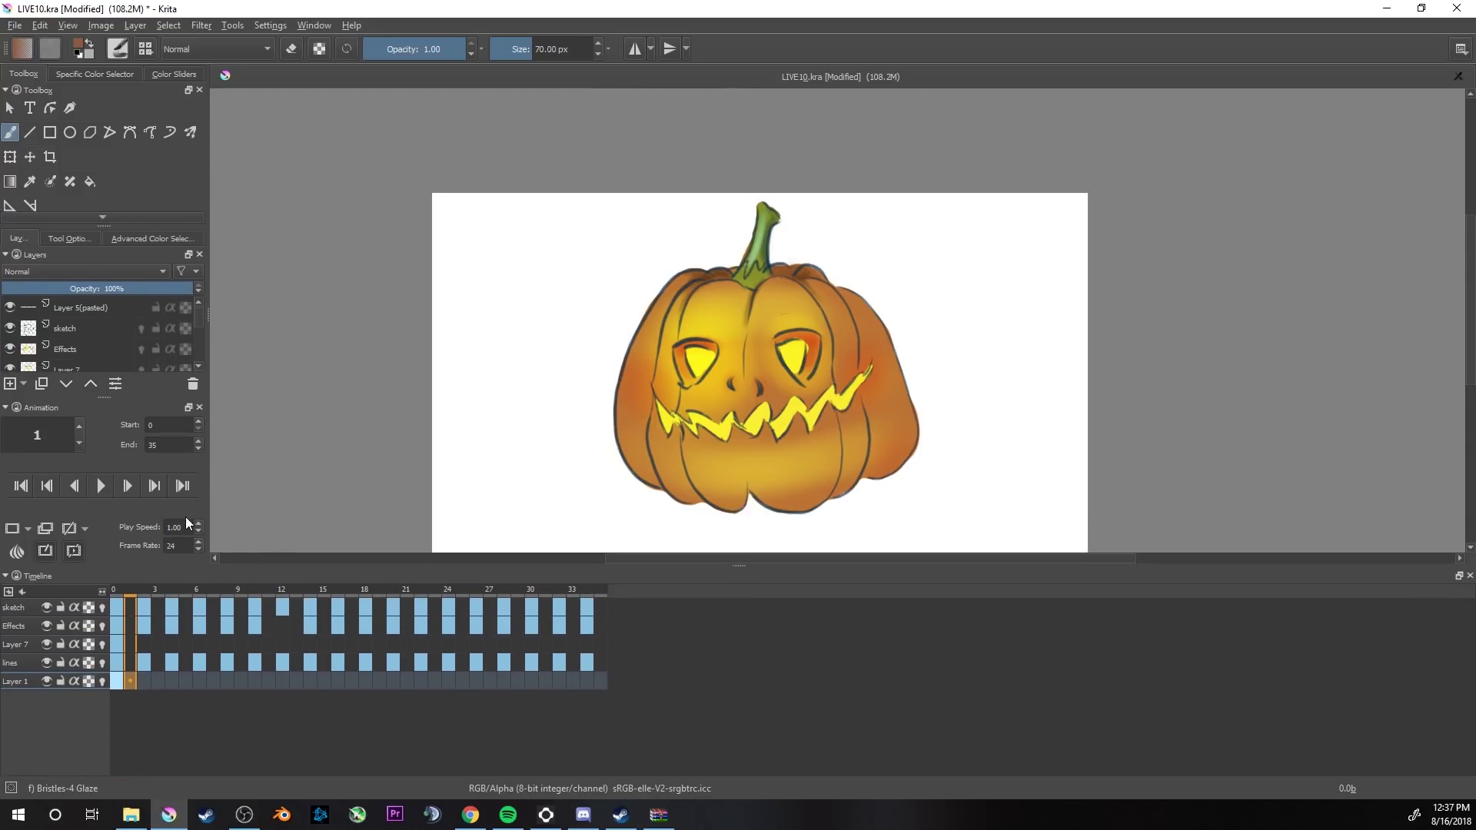
pyautogui.moveTo(98, 229); pyautogui.dragTo(98, 208)
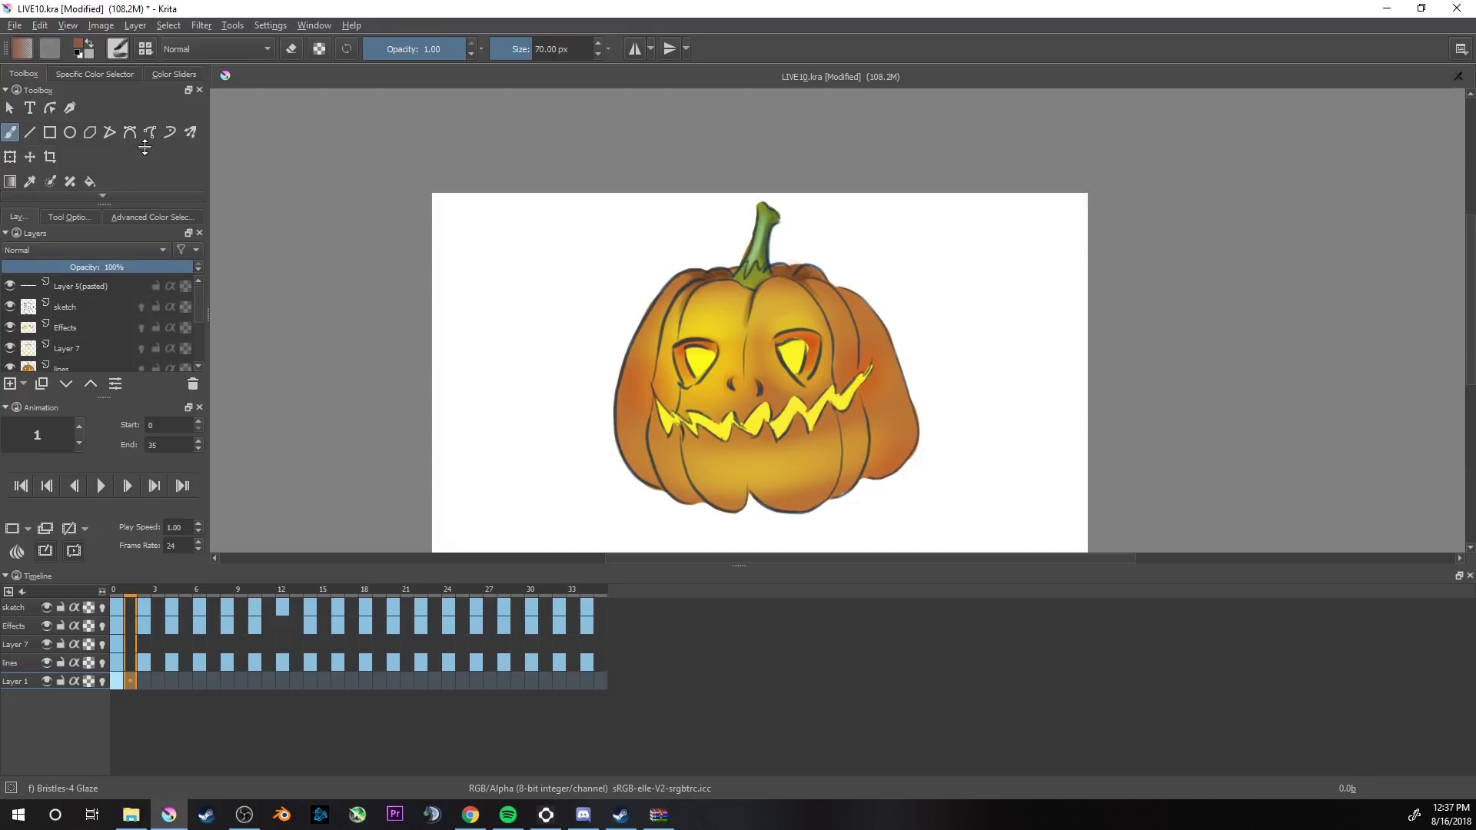
# Step: Open Scale Image To New Size and enter width 1280 and height 720 pixels
pyautogui.click(108, 27)
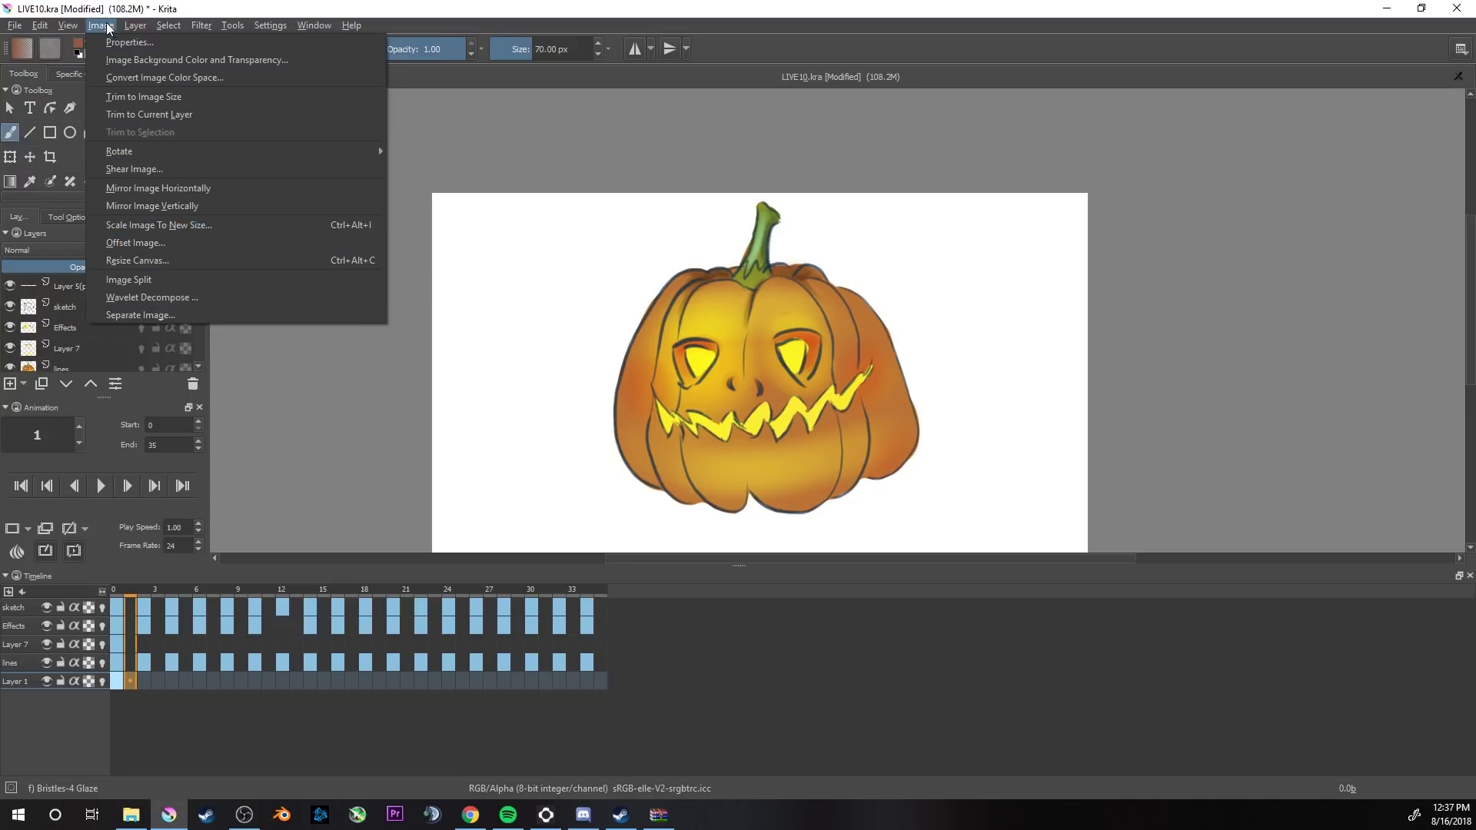
pyautogui.click(160, 228)
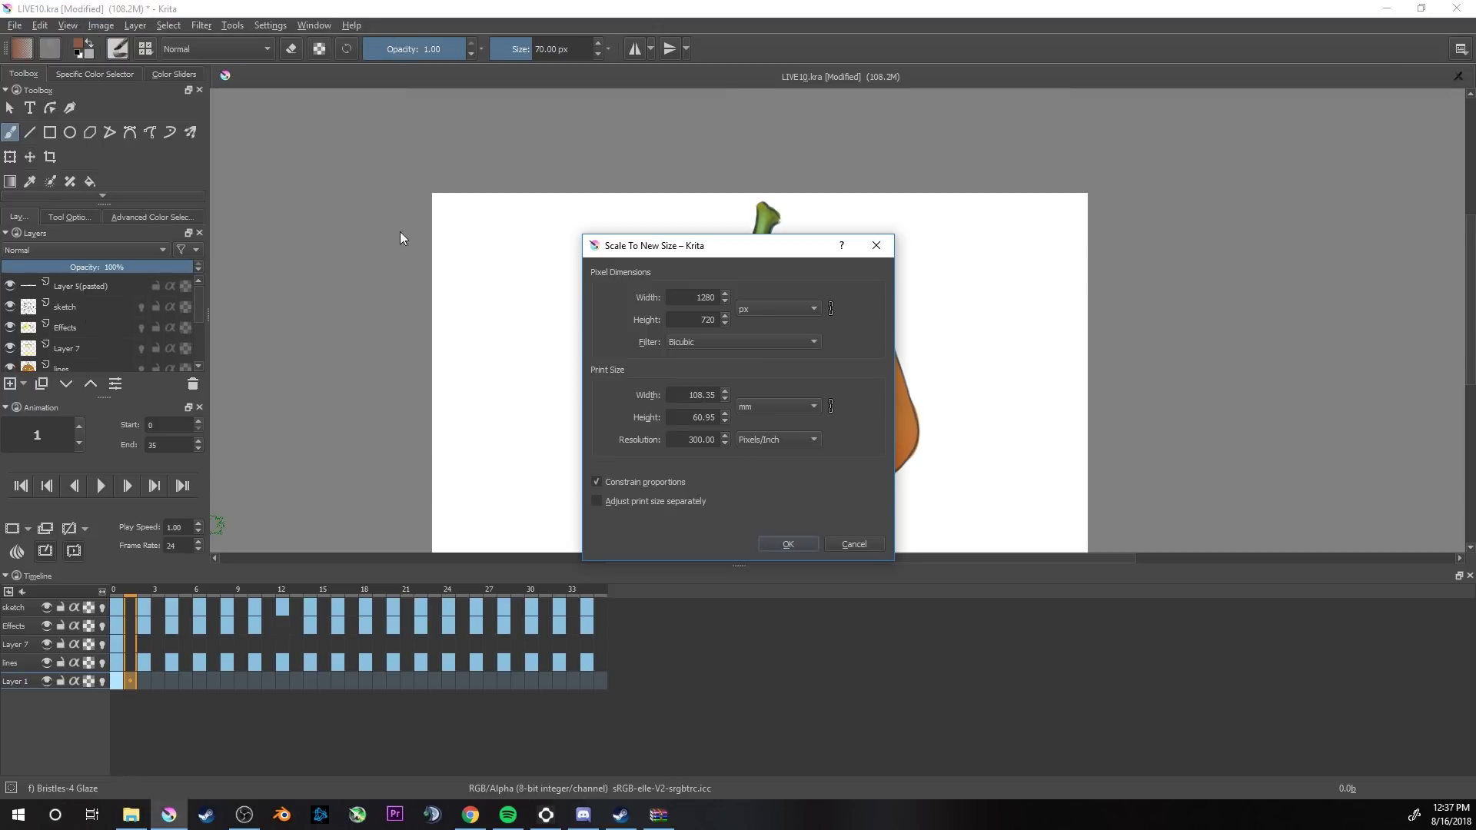
pyautogui.moveTo(713, 244); pyautogui.dragTo(869, 157)
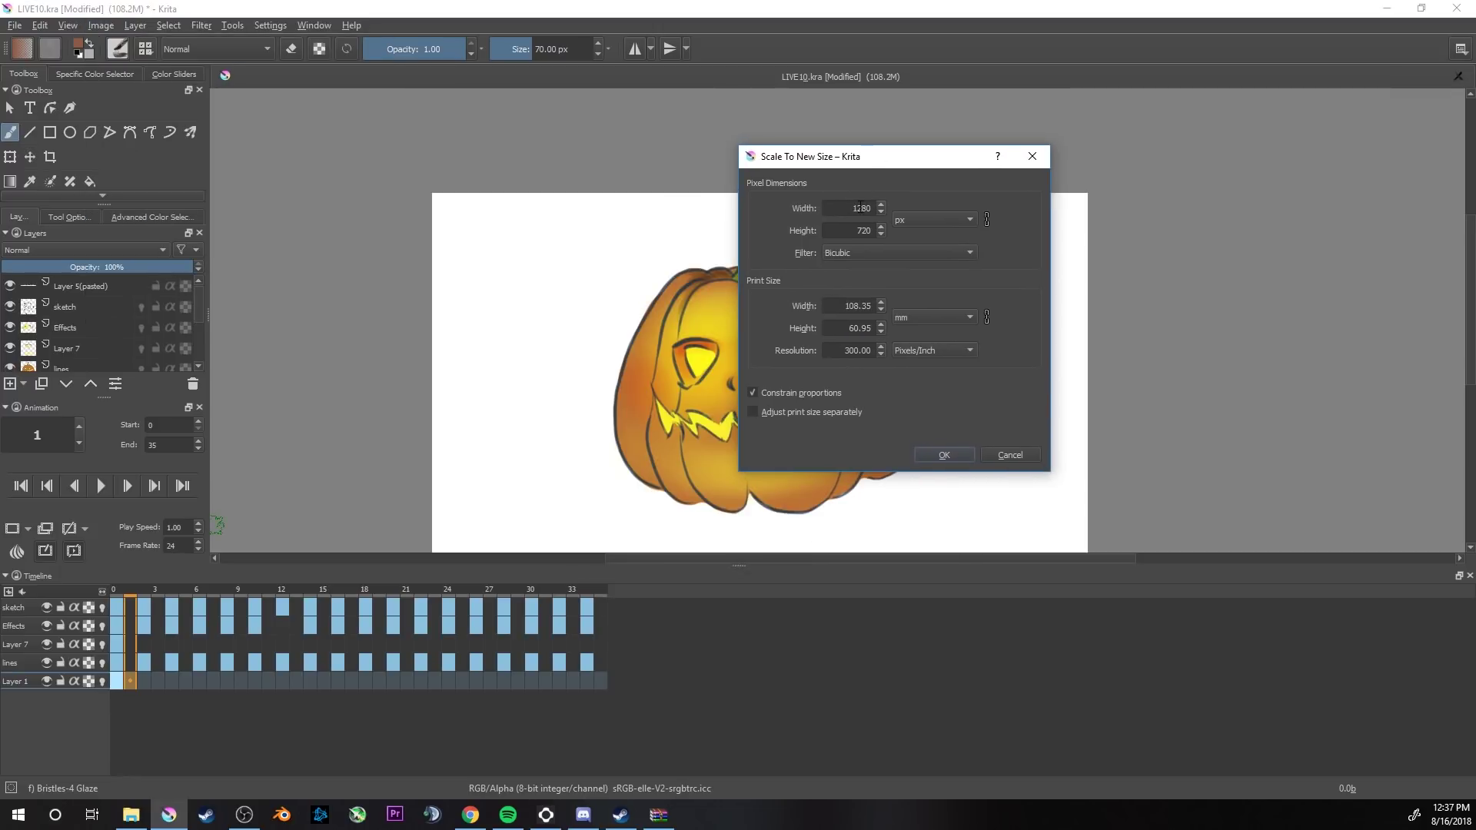
pyautogui.click(852, 230)
pyautogui.doubleClick(859, 208)
pyautogui.click(859, 230)
pyautogui.click(841, 207)
pyautogui.doubleClick(842, 208)
pyautogui.click(841, 208)
pyautogui.click(847, 213)
pyautogui.press('Tab')
pyautogui.hotkey('shift', 'Tab')
pyautogui.press('Tab')
# Step: Keep Bicubic filtering and apply the 1280 × 720 scaling to the image
pyautogui.click(908, 249)
pyautogui.click(992, 246)
pyautogui.doubleClick(850, 204)
pyautogui.press('Tab')
pyautogui.doubleClick(875, 208)
pyautogui.click(853, 210)
pyautogui.doubleClick(849, 212)
pyautogui.moveTo(842, 162); pyautogui.dragTo(820, 126)
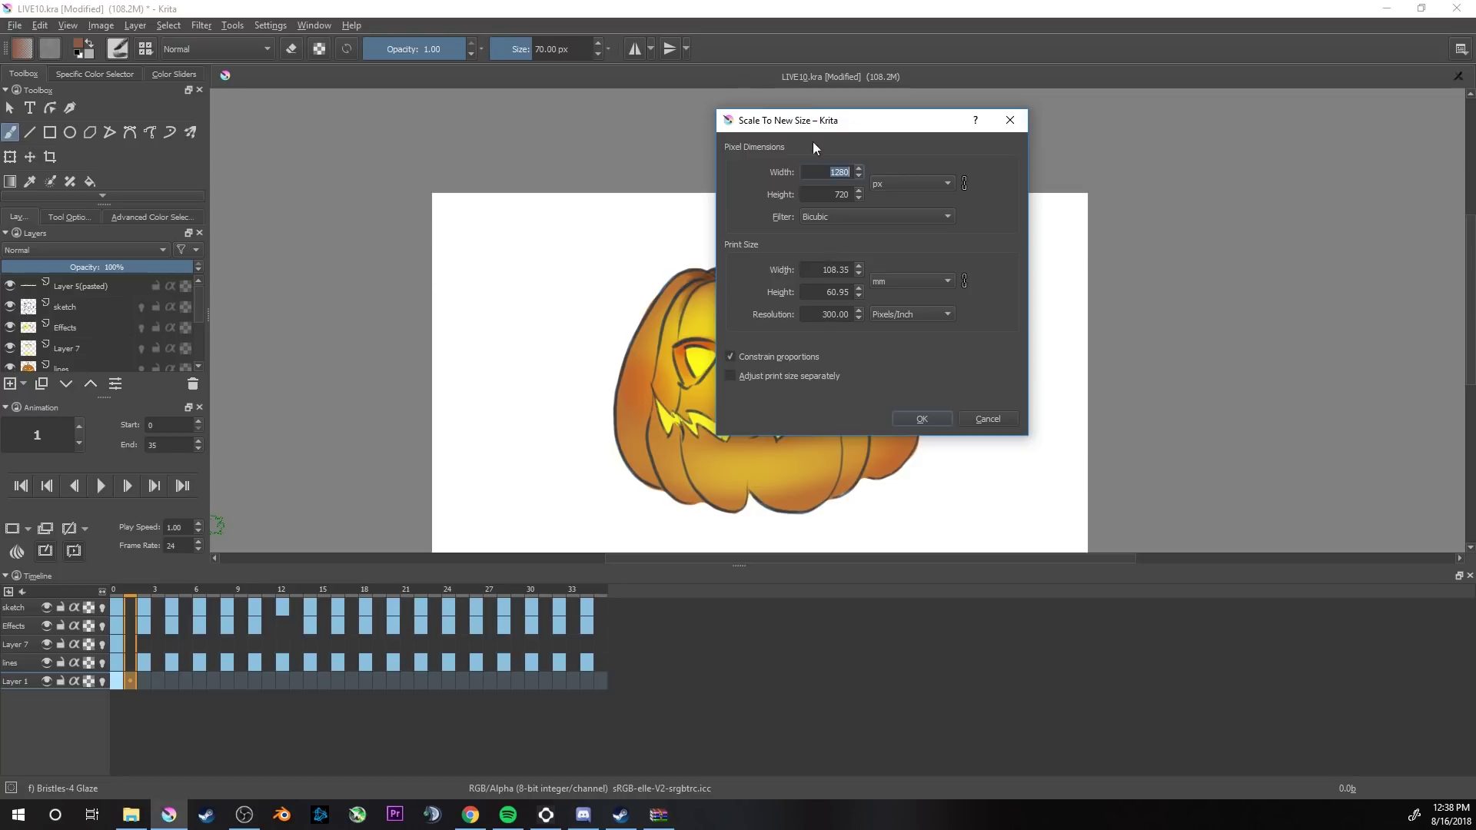
pyautogui.click(919, 415)
# Step: In Configure Krita's Performance page, slide the memory limit to about 70 %, then back to 50 % (8178 MiB)
pyautogui.click(270, 24)
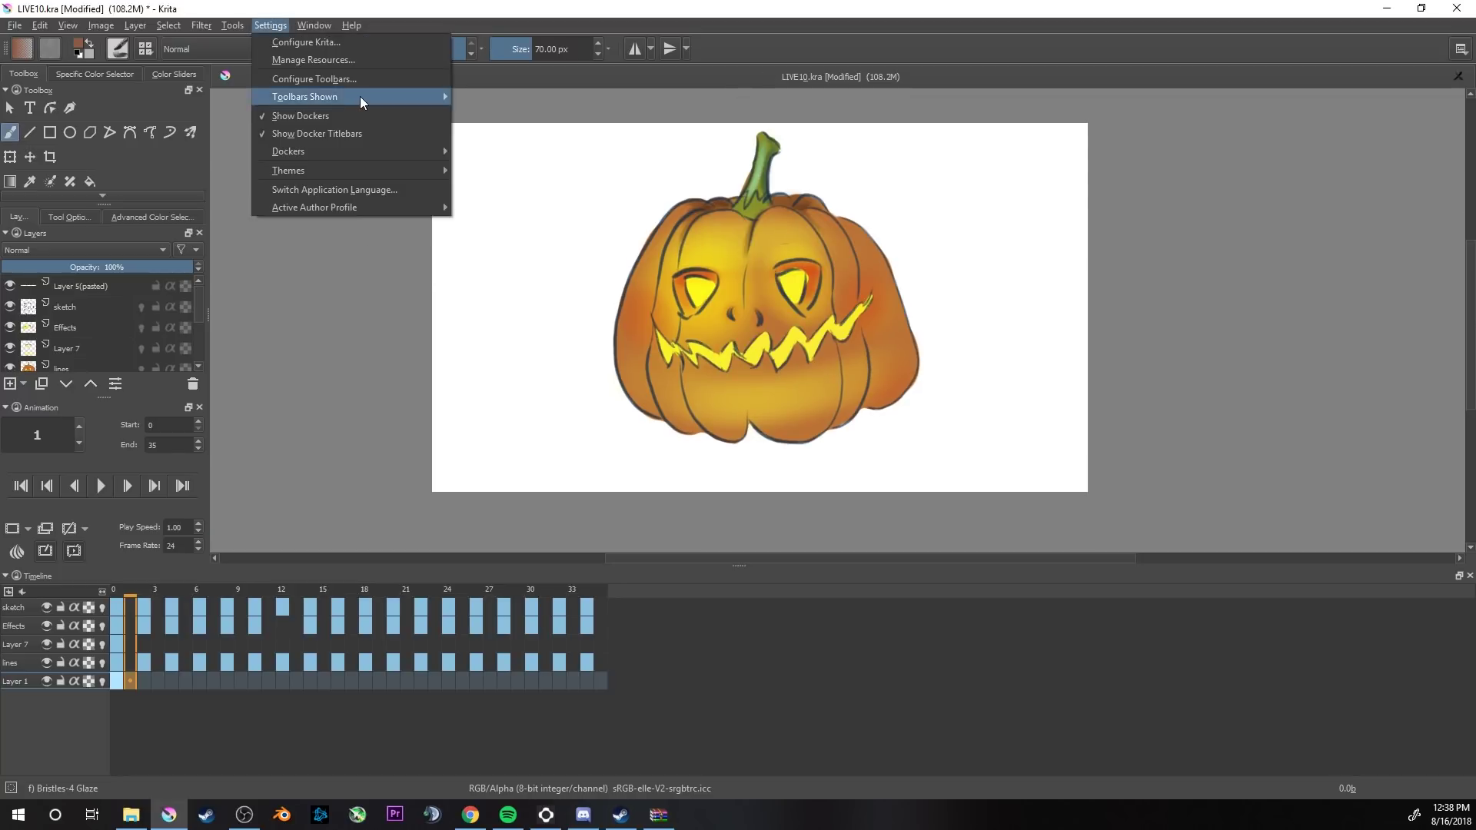
pyautogui.click(322, 44)
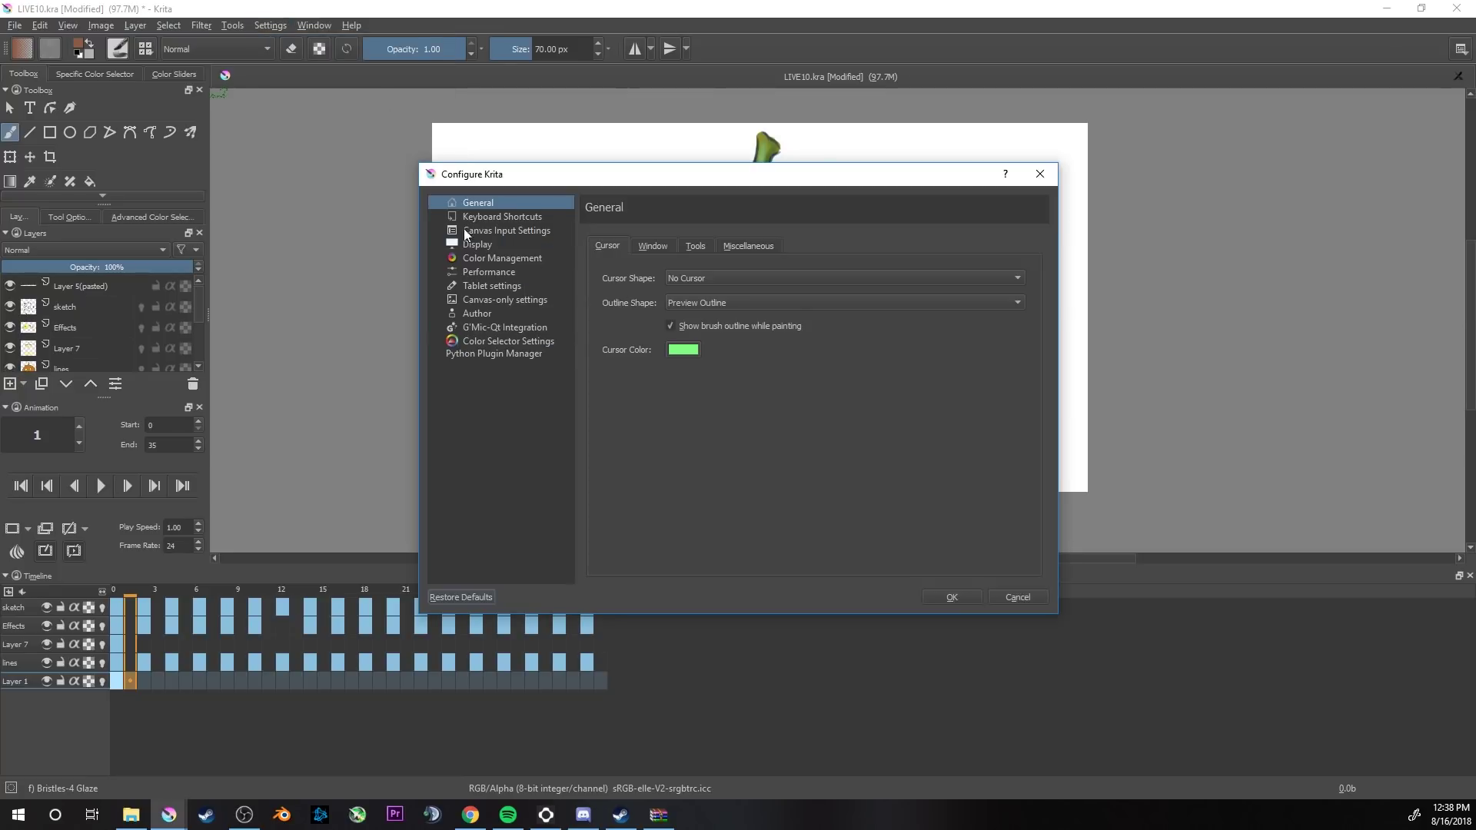
pyautogui.click(485, 272)
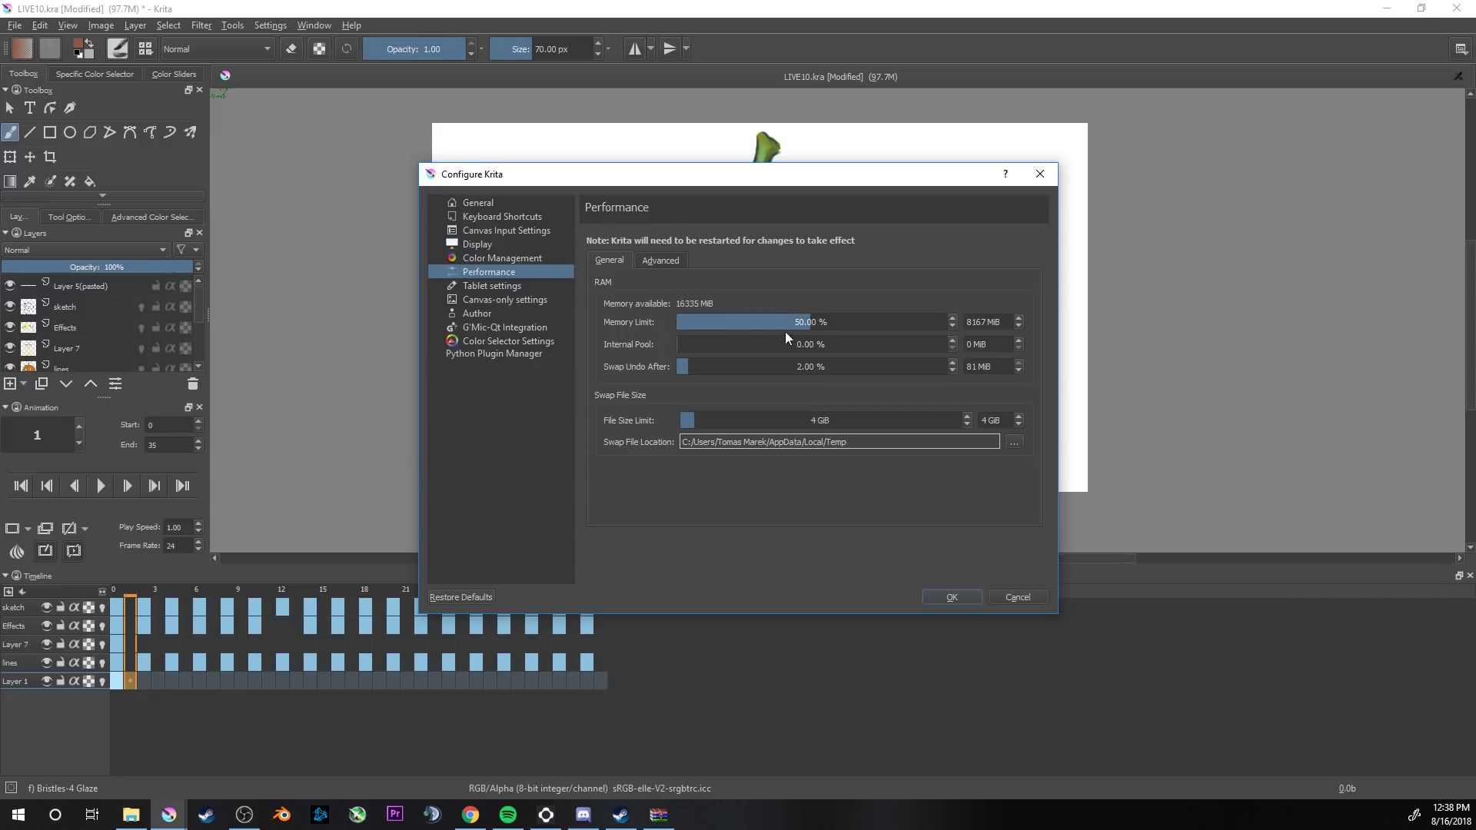
pyautogui.press('Tab')
pyautogui.moveTo(810, 323); pyautogui.dragTo(879, 316)
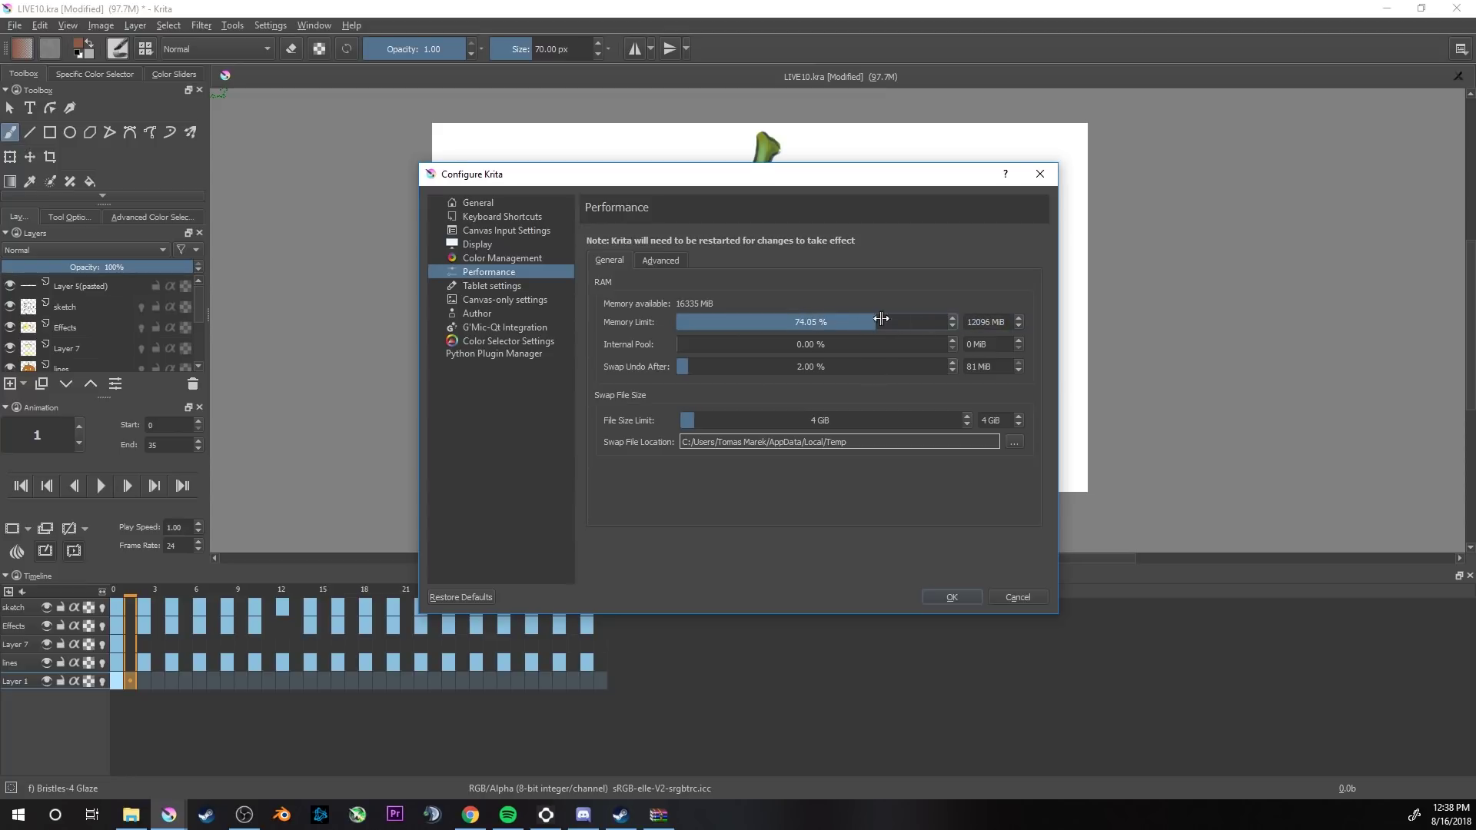
pyautogui.moveTo(873, 328); pyautogui.dragTo(811, 334)
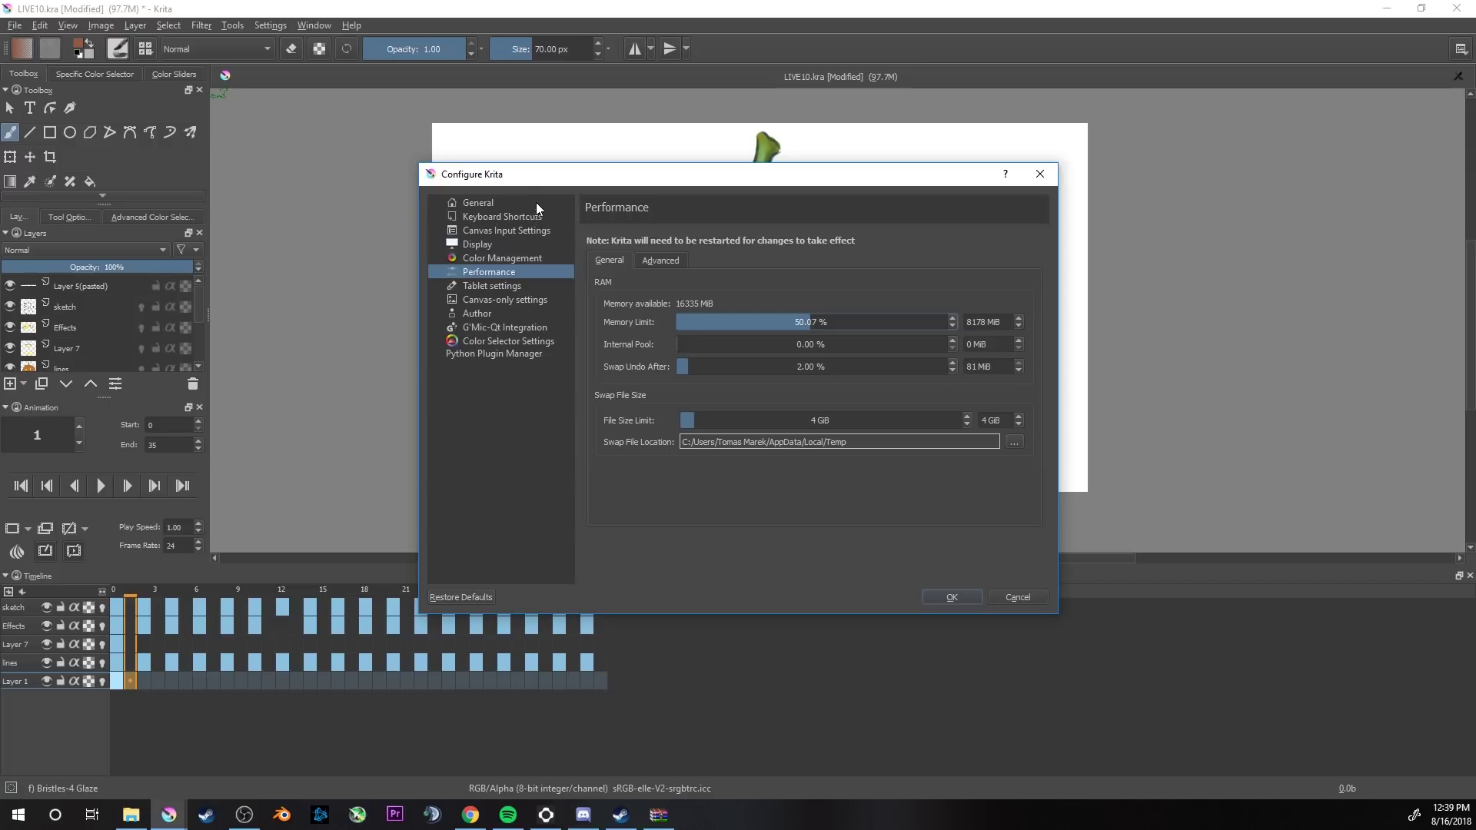
# Step: Apply the preferences and reopen Scale Image to confirm the 1280 × 720 size
pyautogui.click(951, 596)
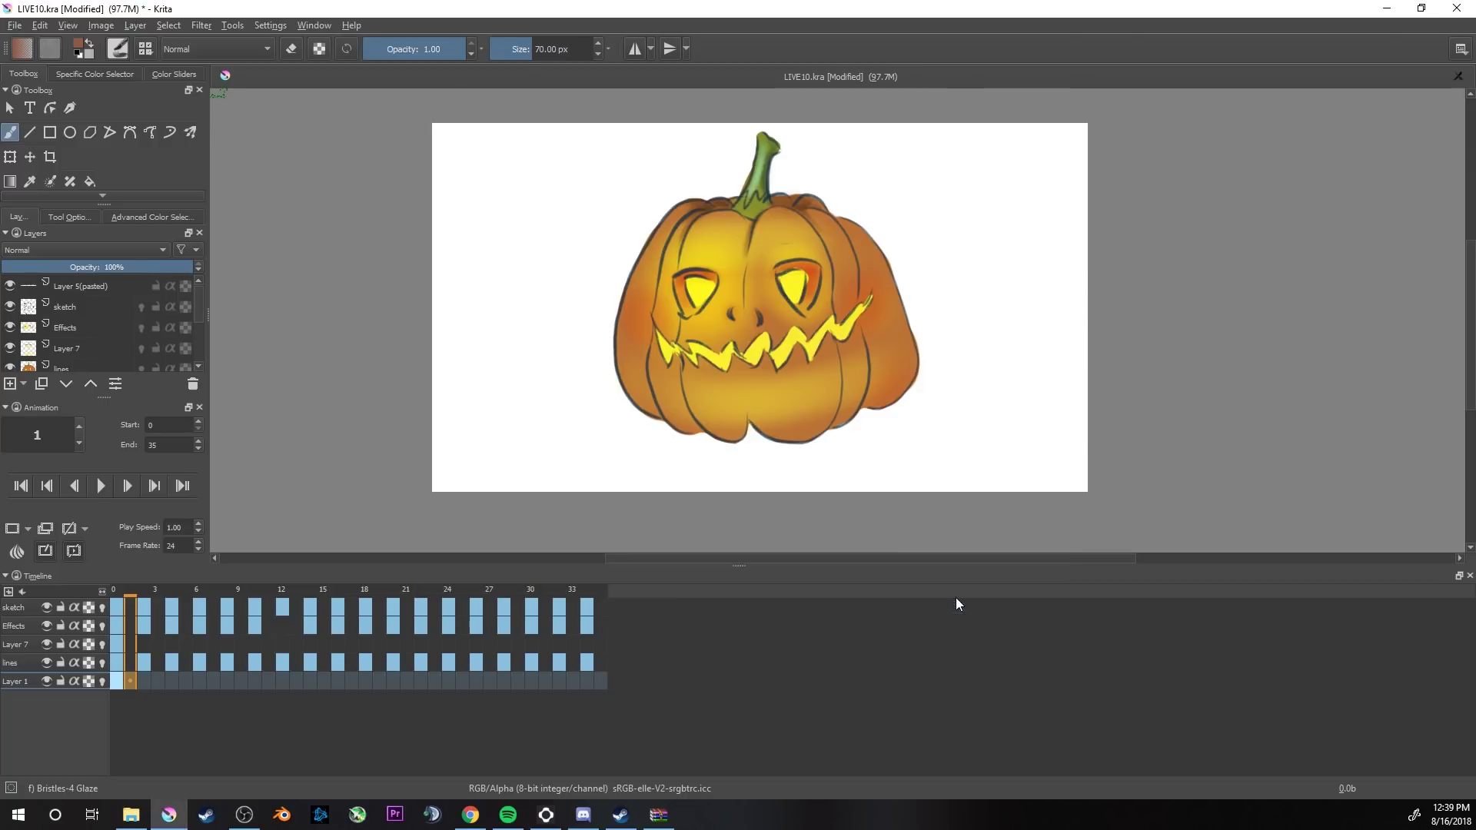
pyautogui.click(112, 28)
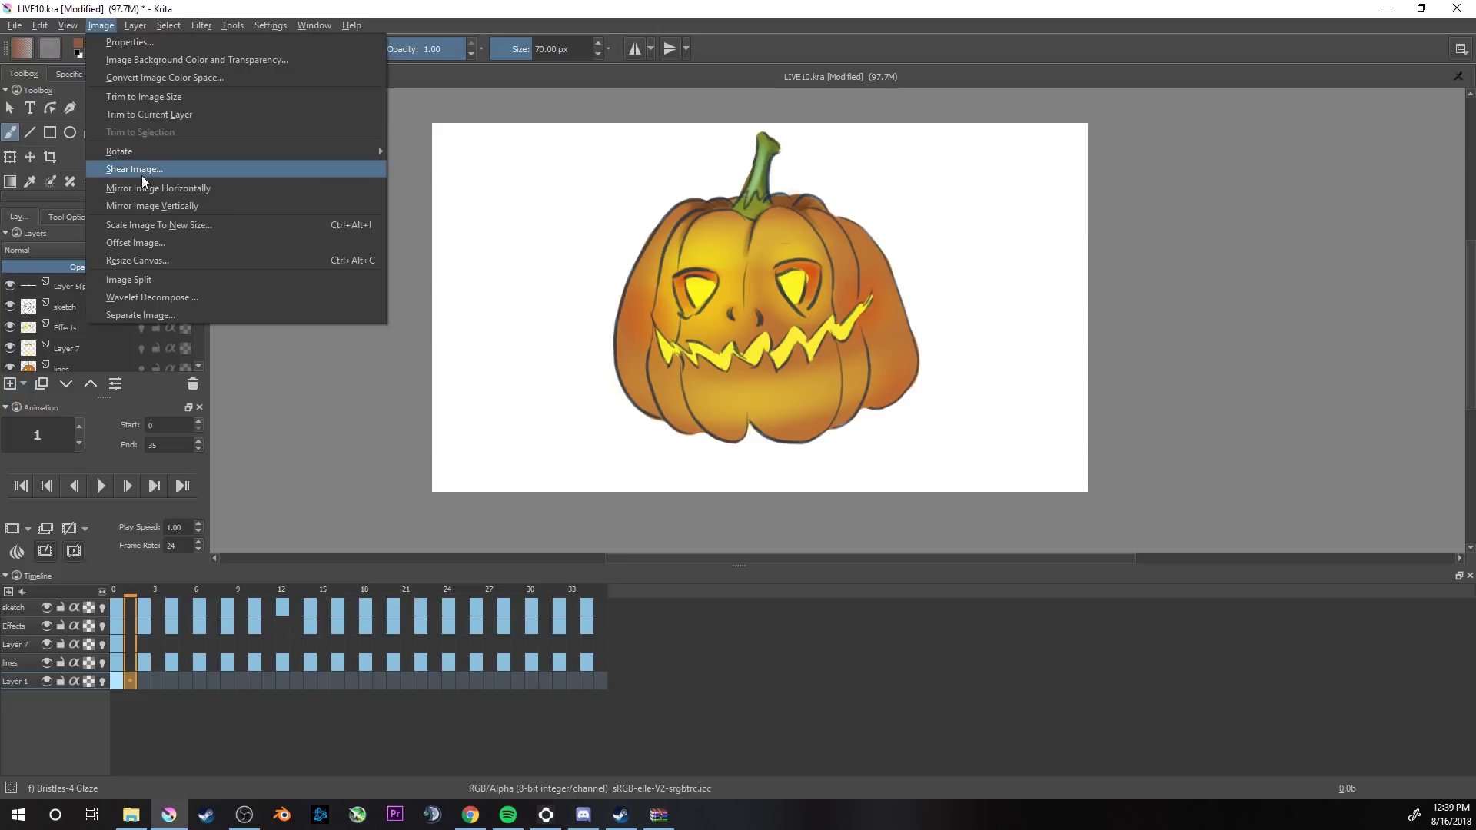
pyautogui.click(141, 231)
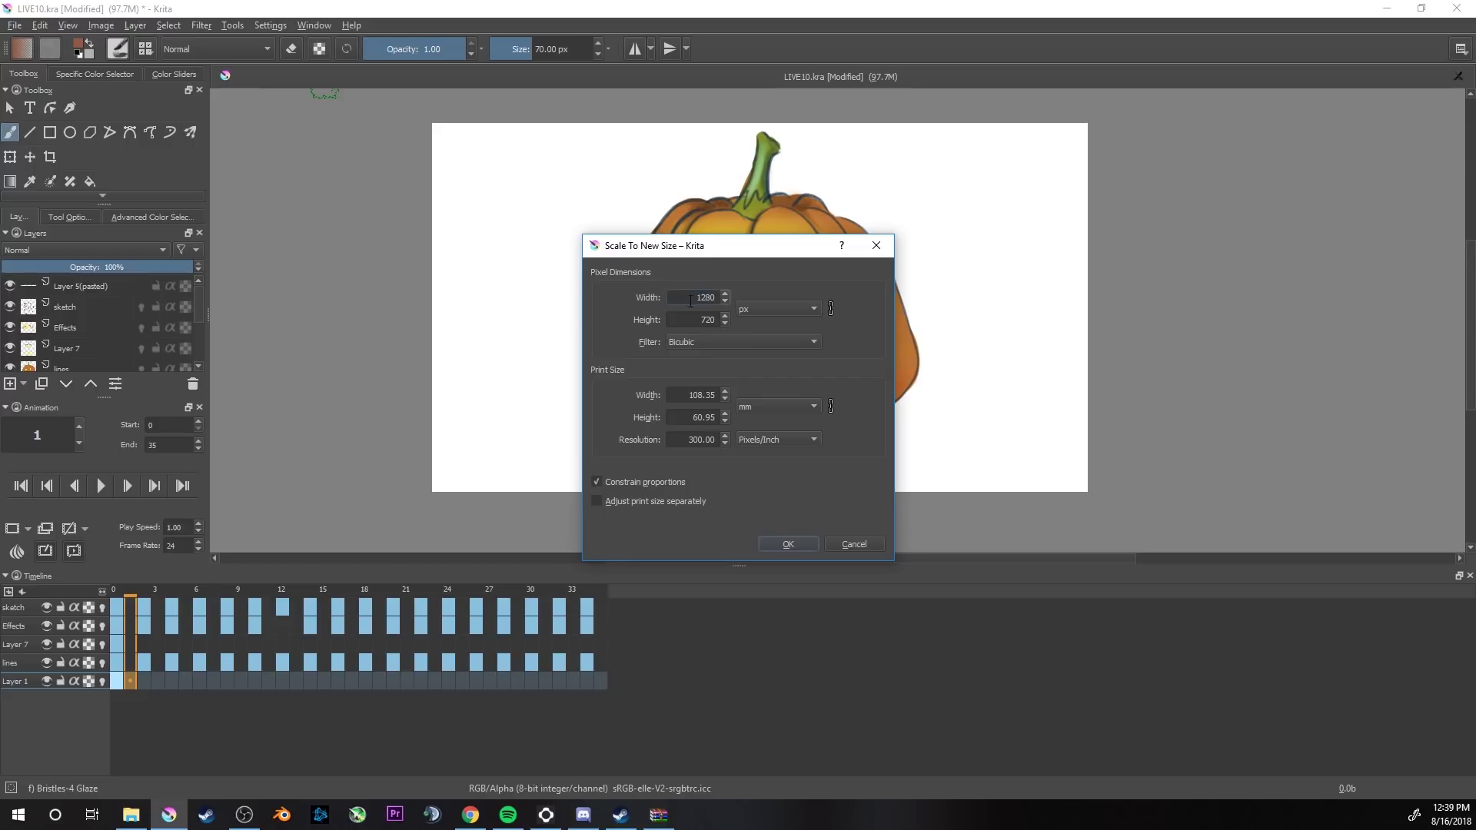
pyautogui.press('Tab')
pyautogui.click(798, 542)
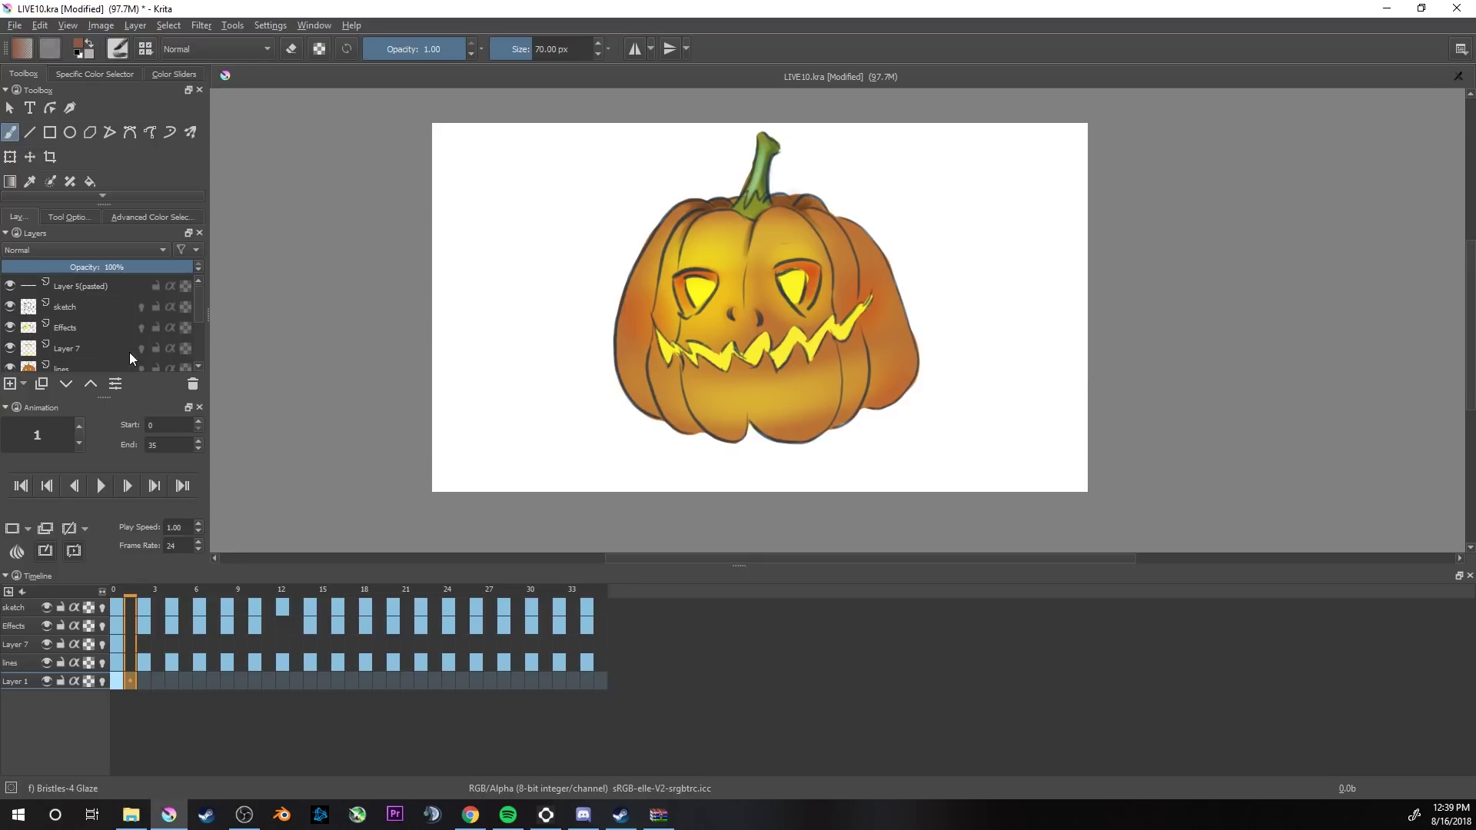
# Step: Toggle Layer 1's visibility off and on to confirm it is the white background
pyautogui.scroll(-2, 130, 353)
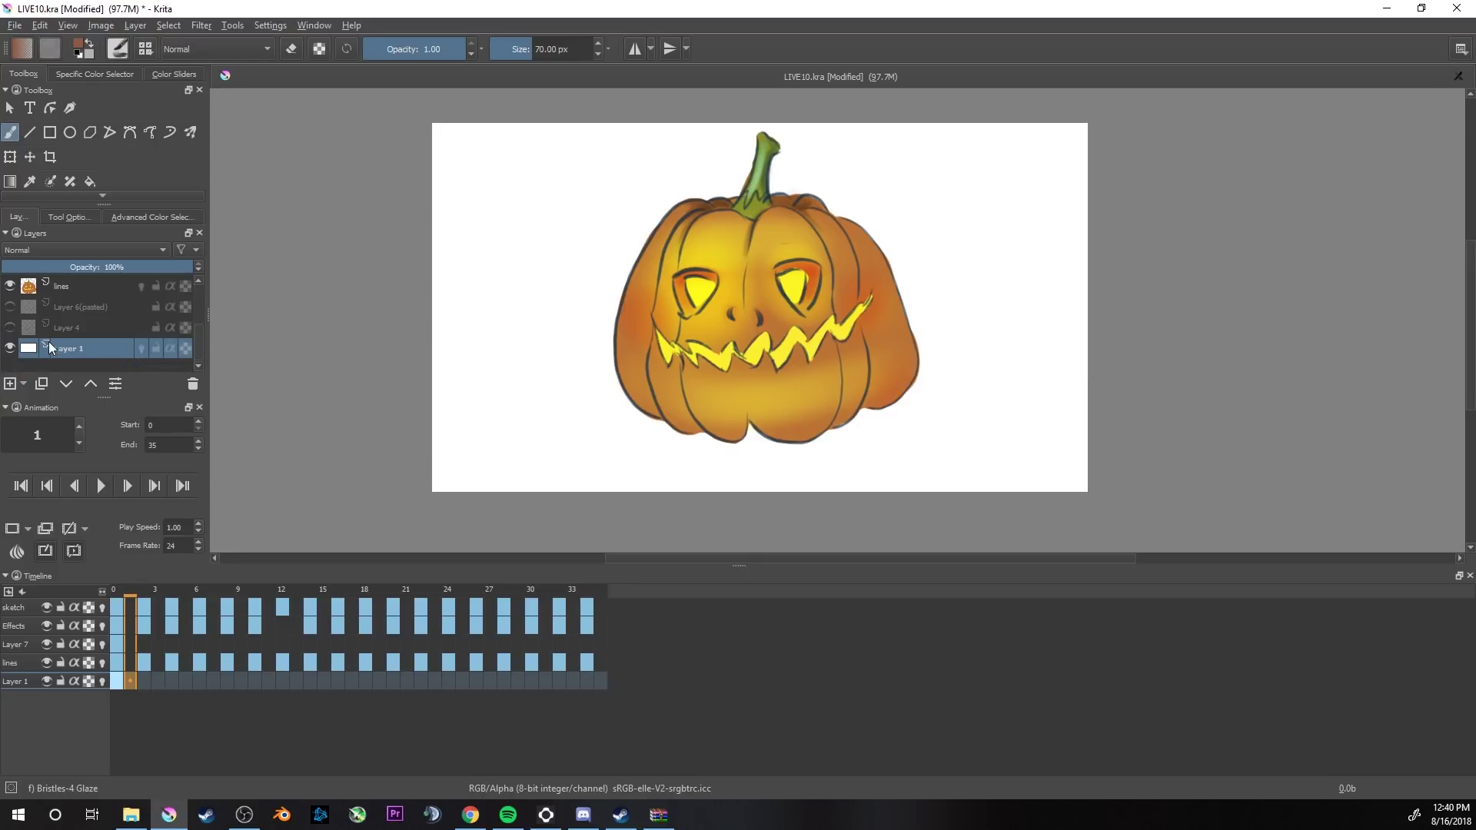
pyautogui.moveTo(40, 353)
pyautogui.click(10, 348)
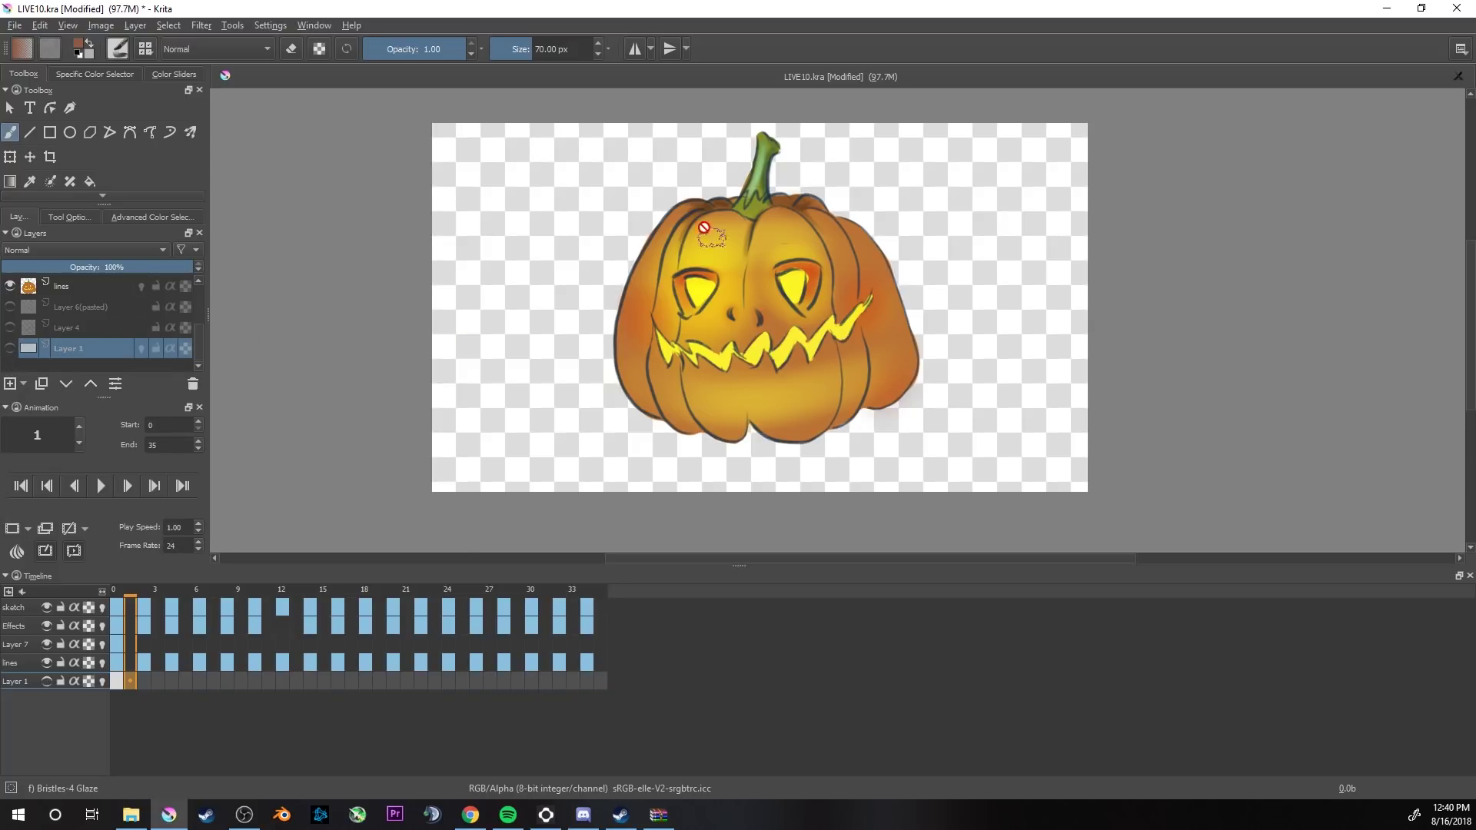
pyautogui.click(10, 348)
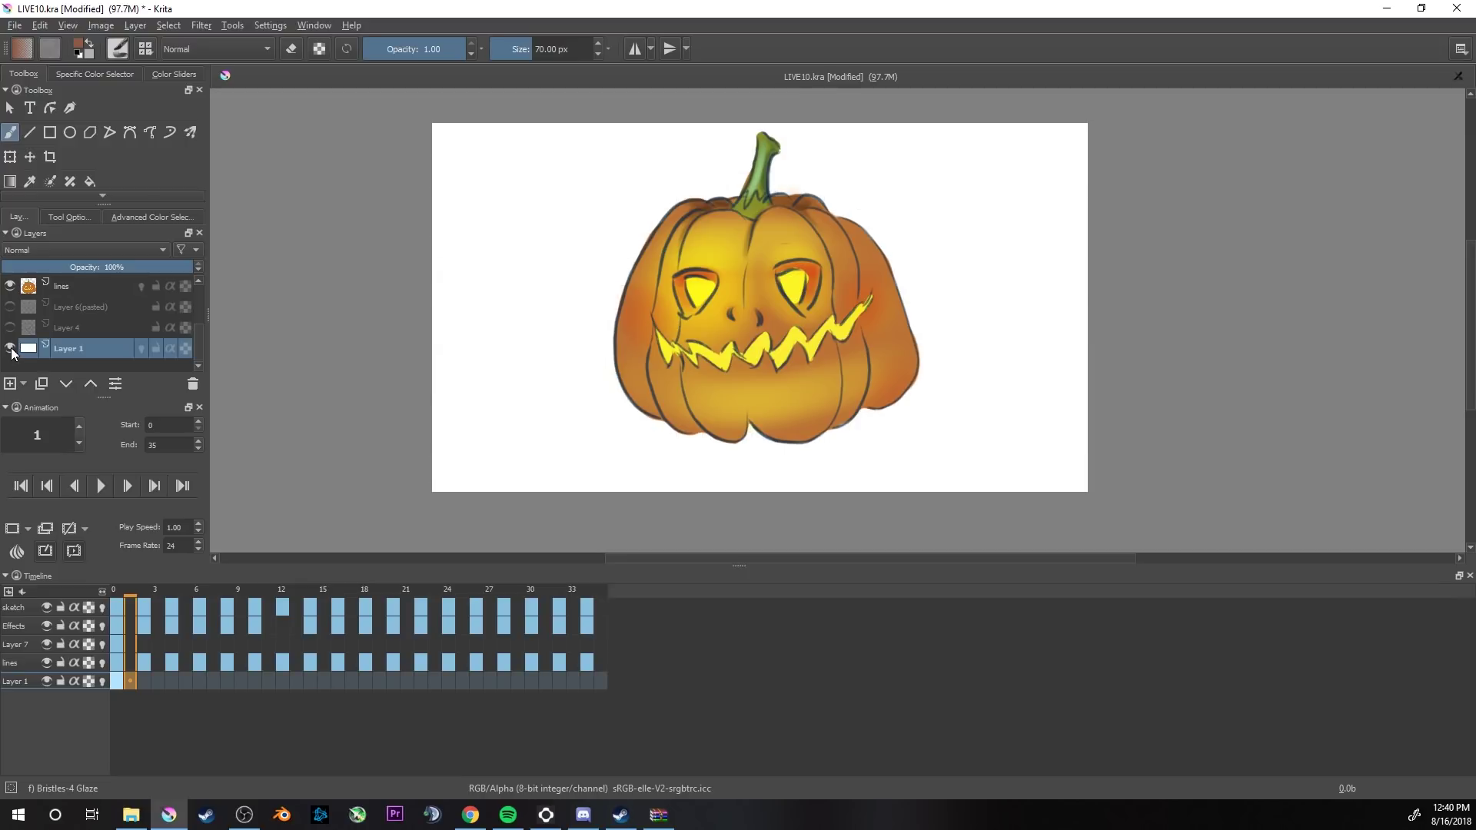
pyautogui.click(11, 350)
pyautogui.click(11, 350)
# Step: Remove the white Layer 1 from the timeline and add Layer 9 filled with light grey
pyautogui.rightClick(120, 681)
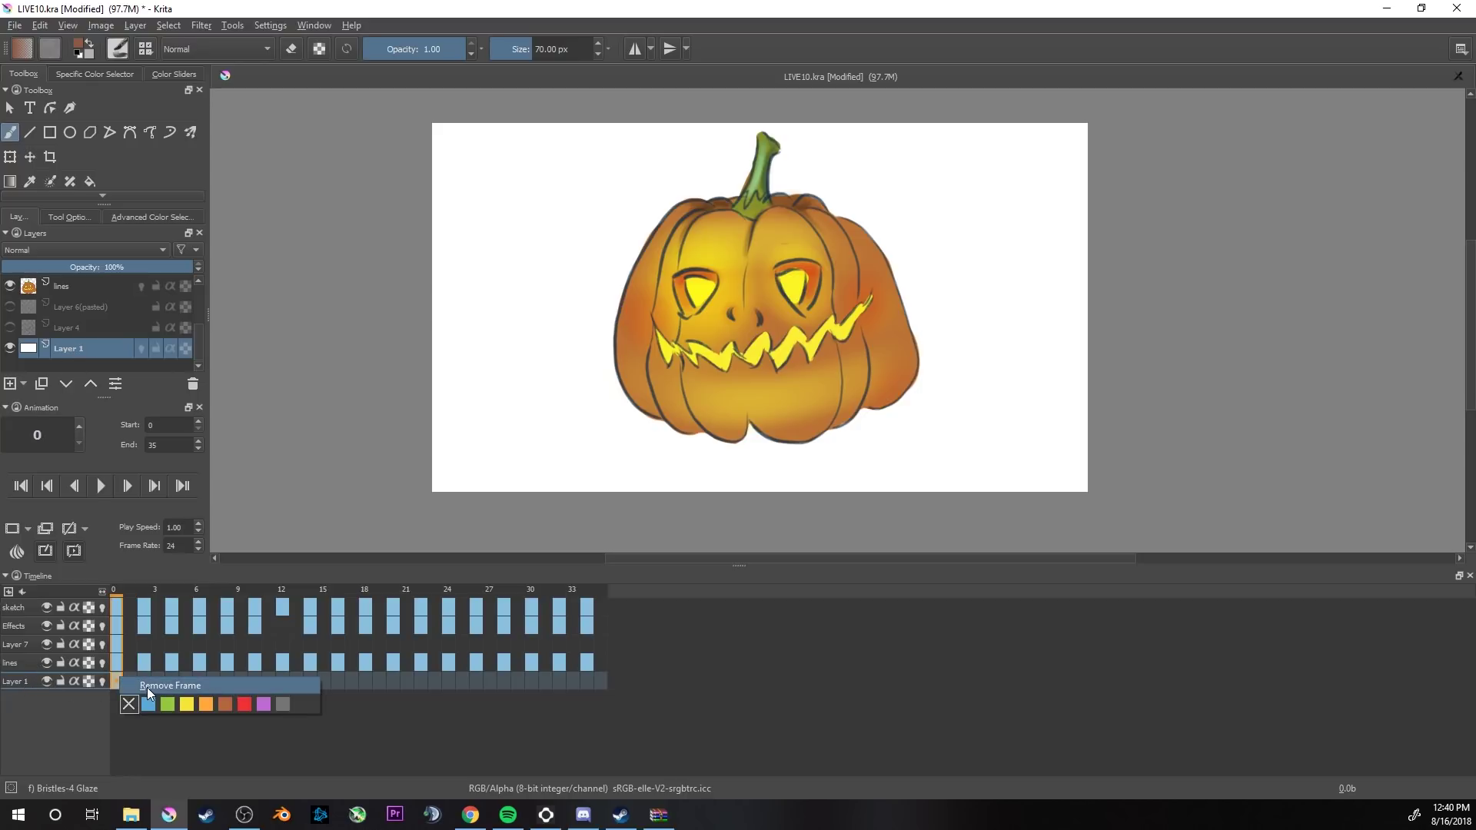
pyautogui.press('Escape')
pyautogui.rightClick(54, 680)
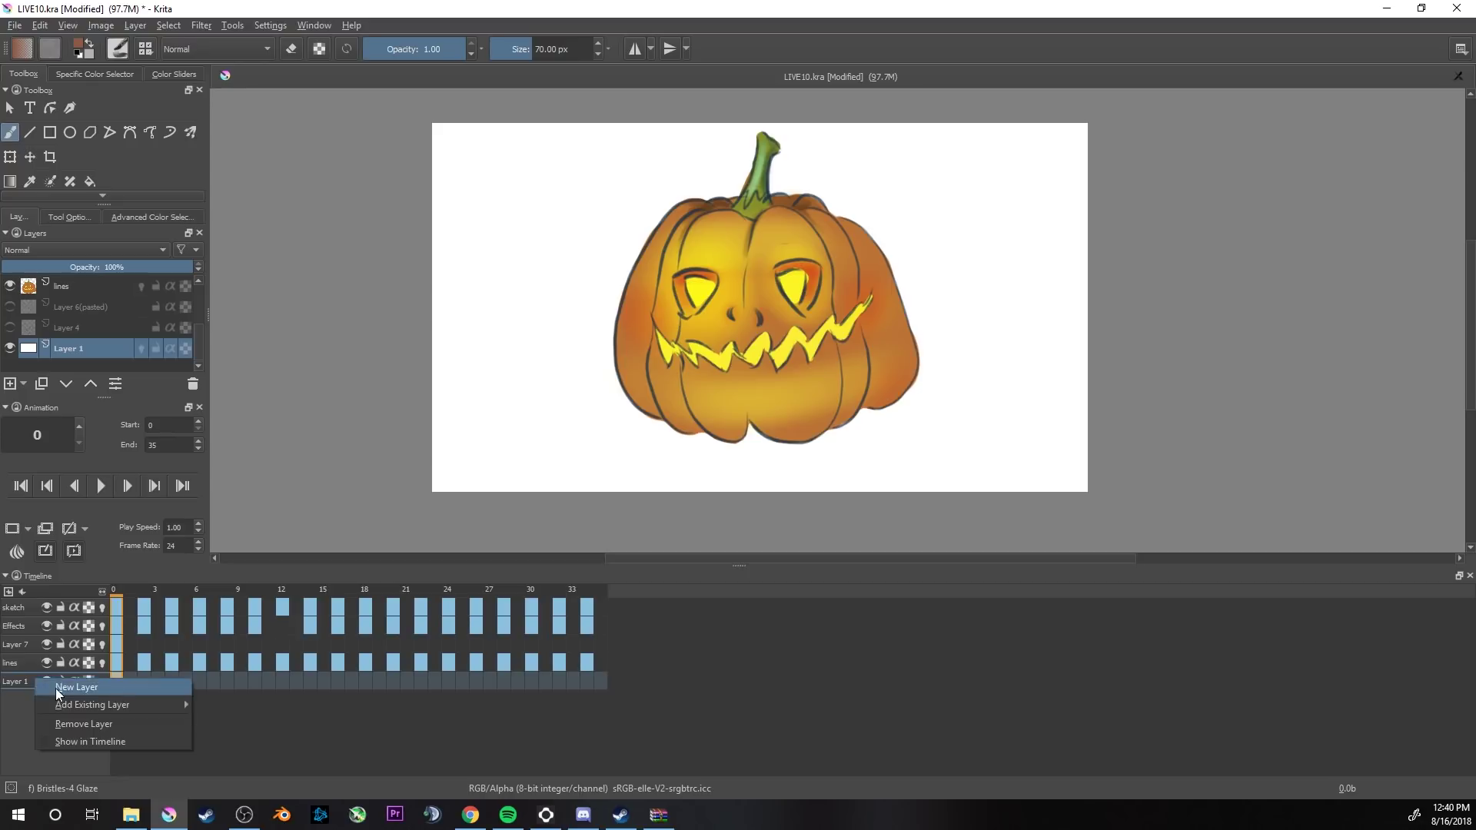
pyautogui.click(100, 726)
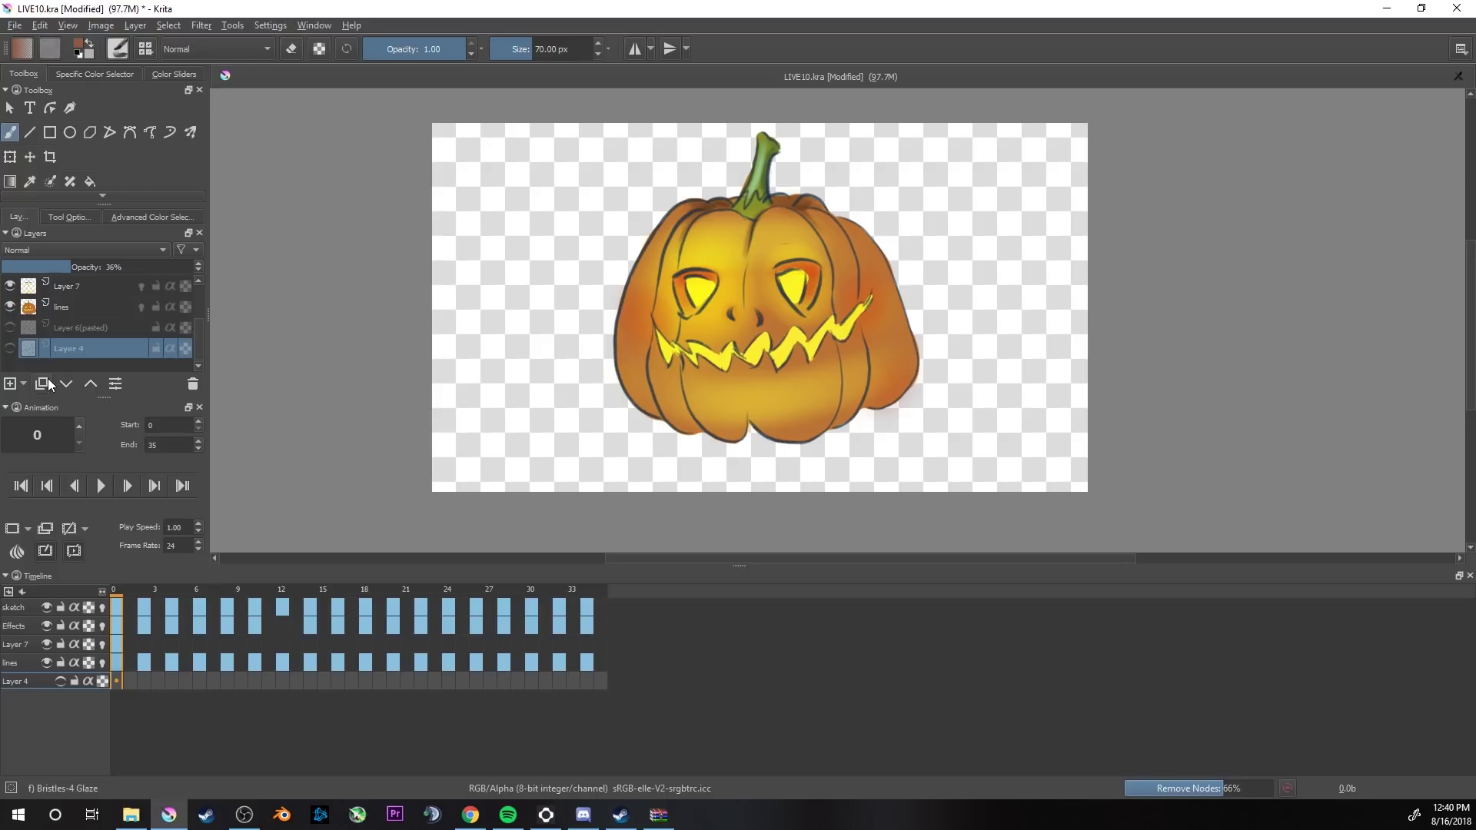
pyautogui.click(11, 386)
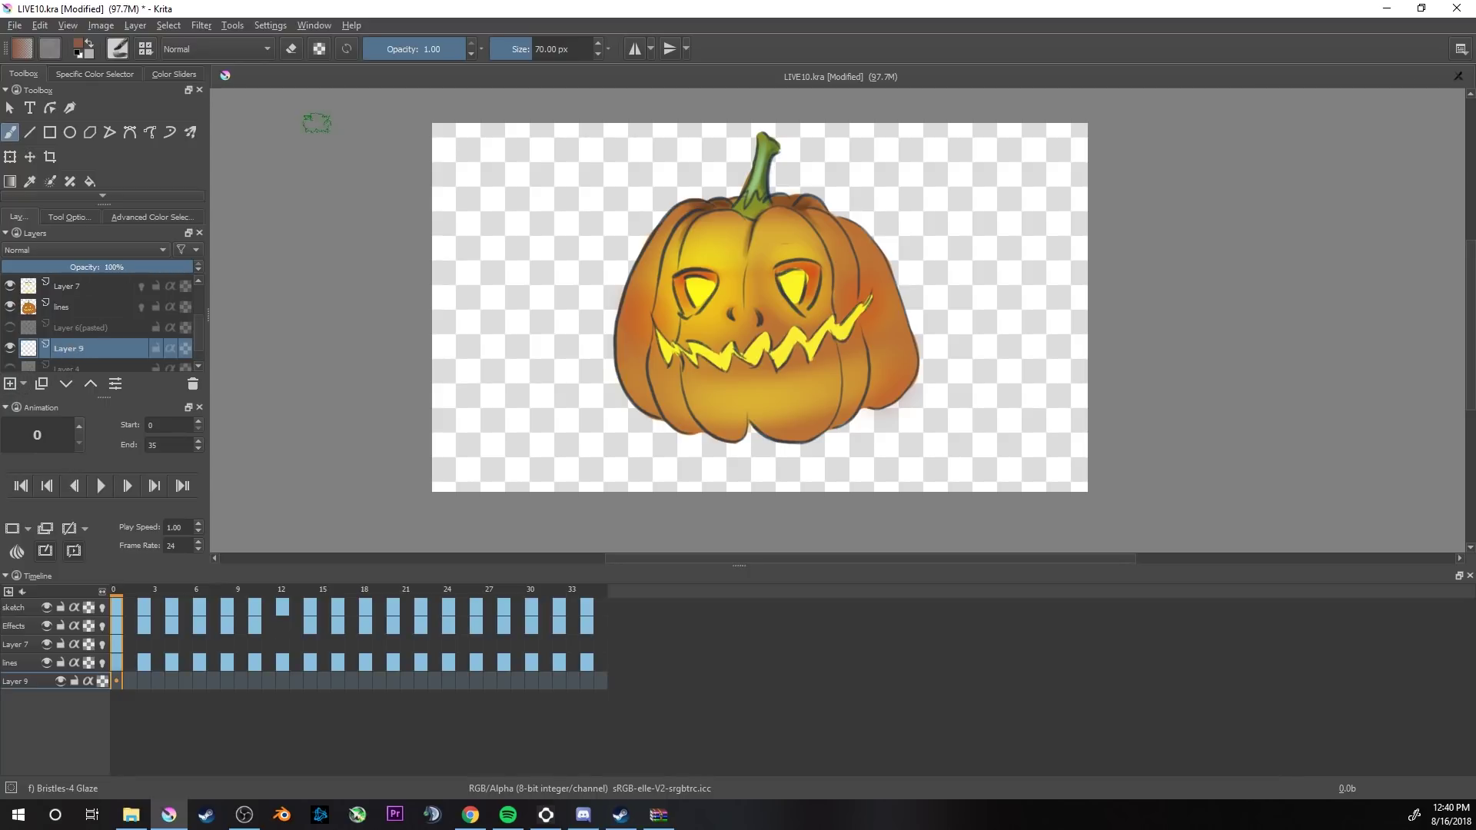
pyautogui.press('BackSpace')
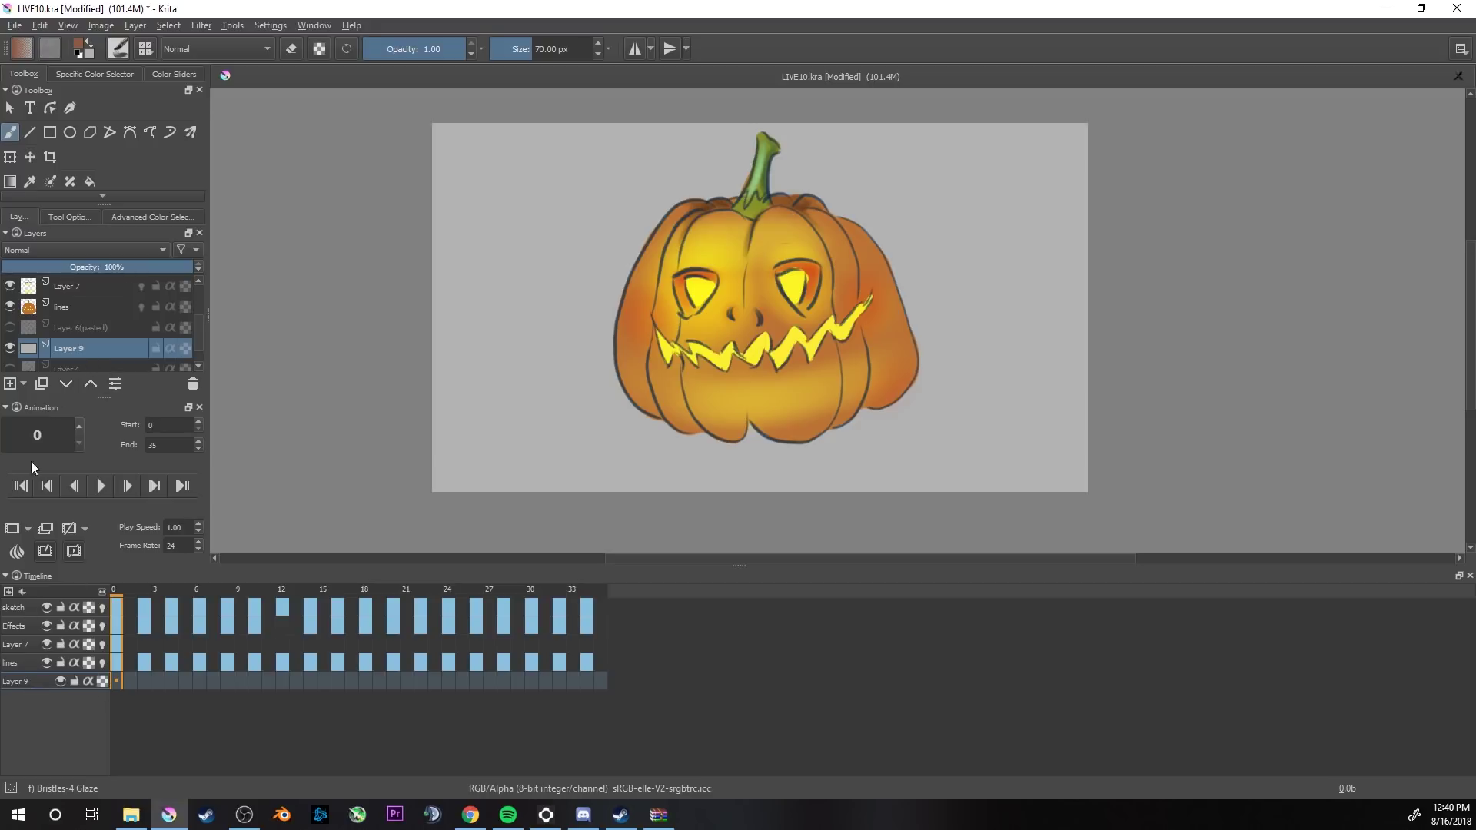
# Step: Create a blank keyframe at frame 0 of Layer 9 and fill it light grey
pyautogui.click(23, 592)
pyautogui.moveTo(156, 634)
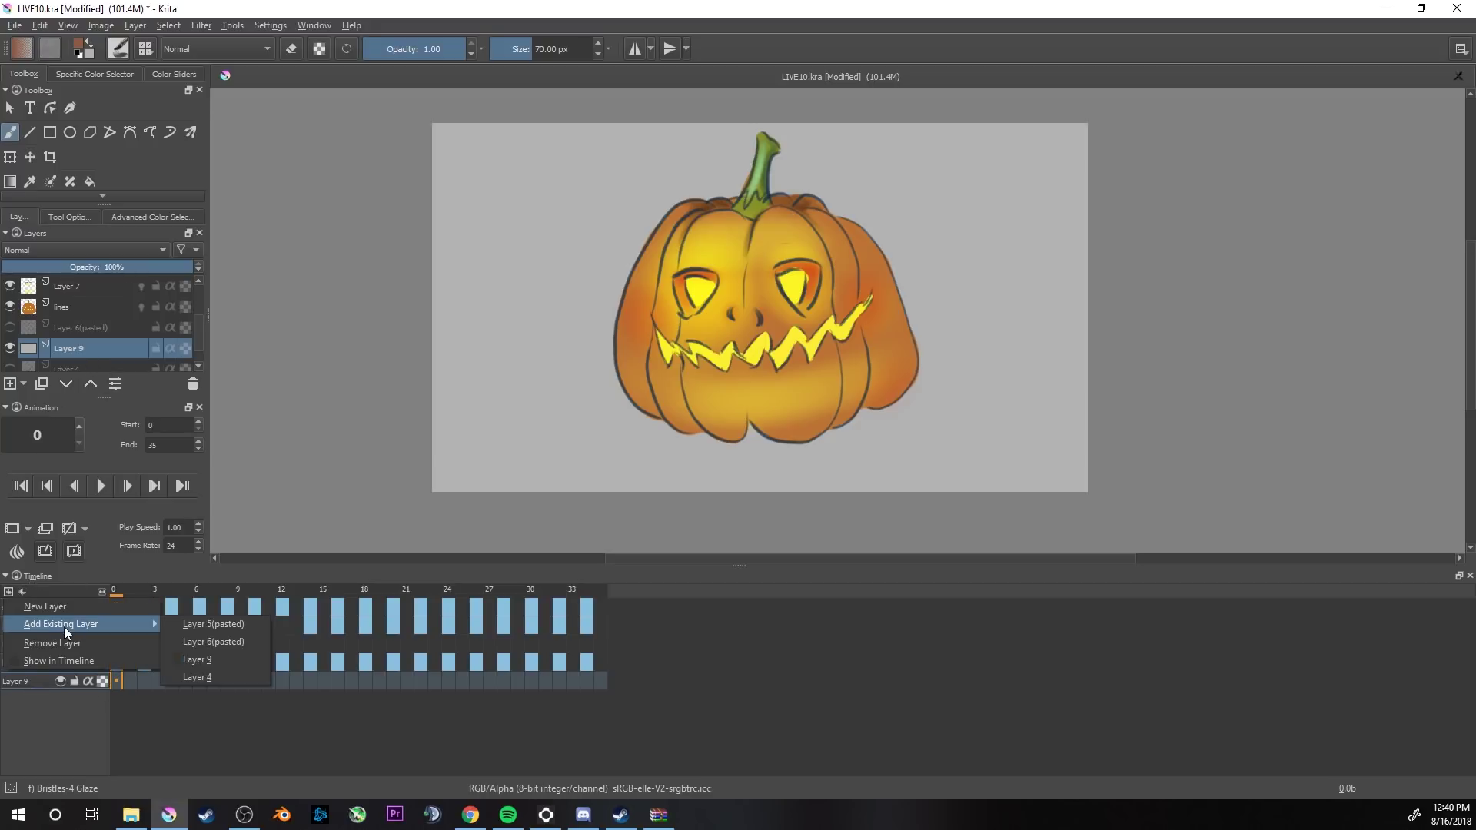
pyautogui.click(230, 659)
pyautogui.rightClick(116, 680)
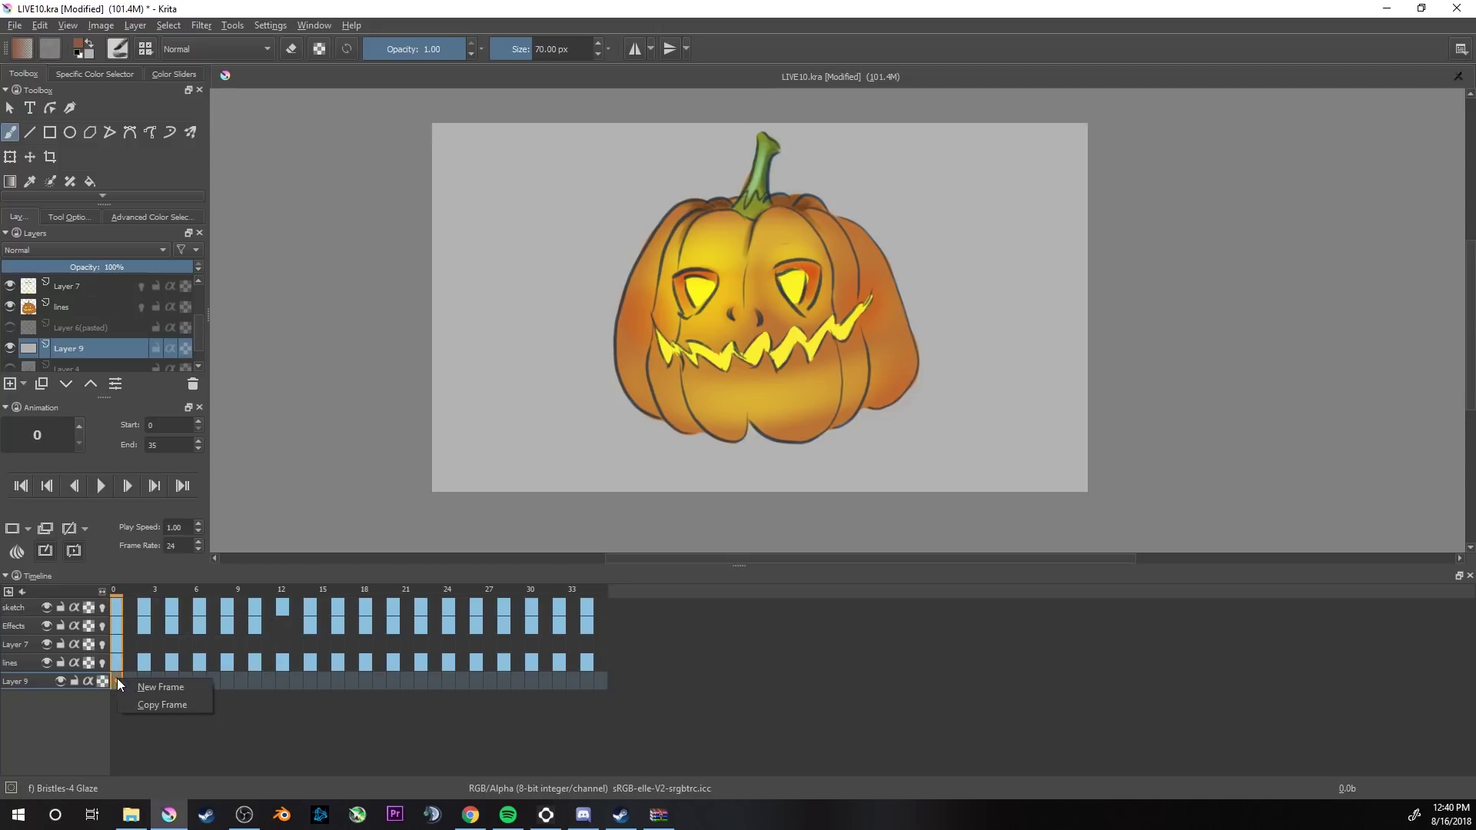
pyautogui.click(163, 690)
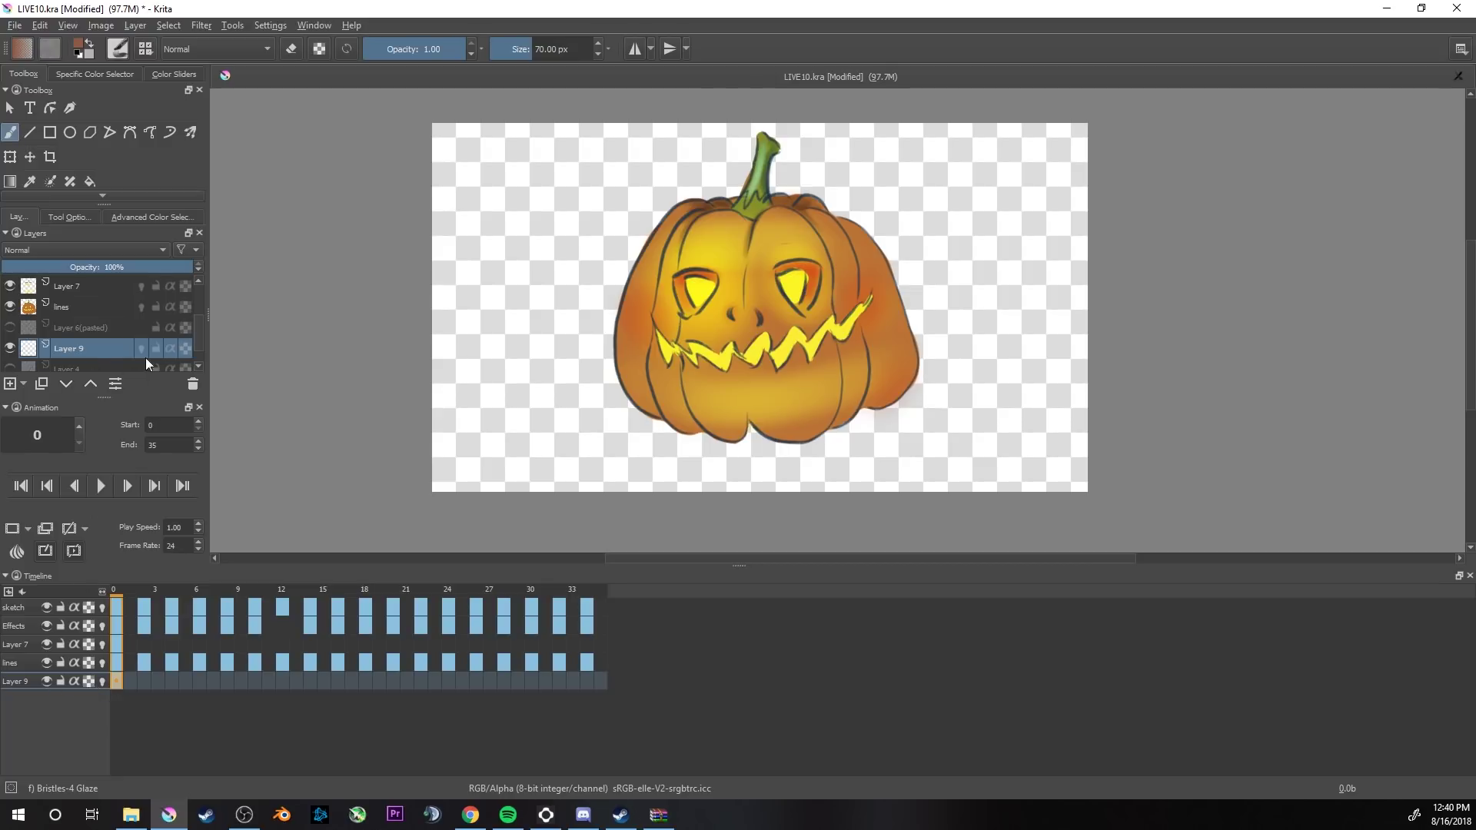
pyautogui.press('BackSpace')
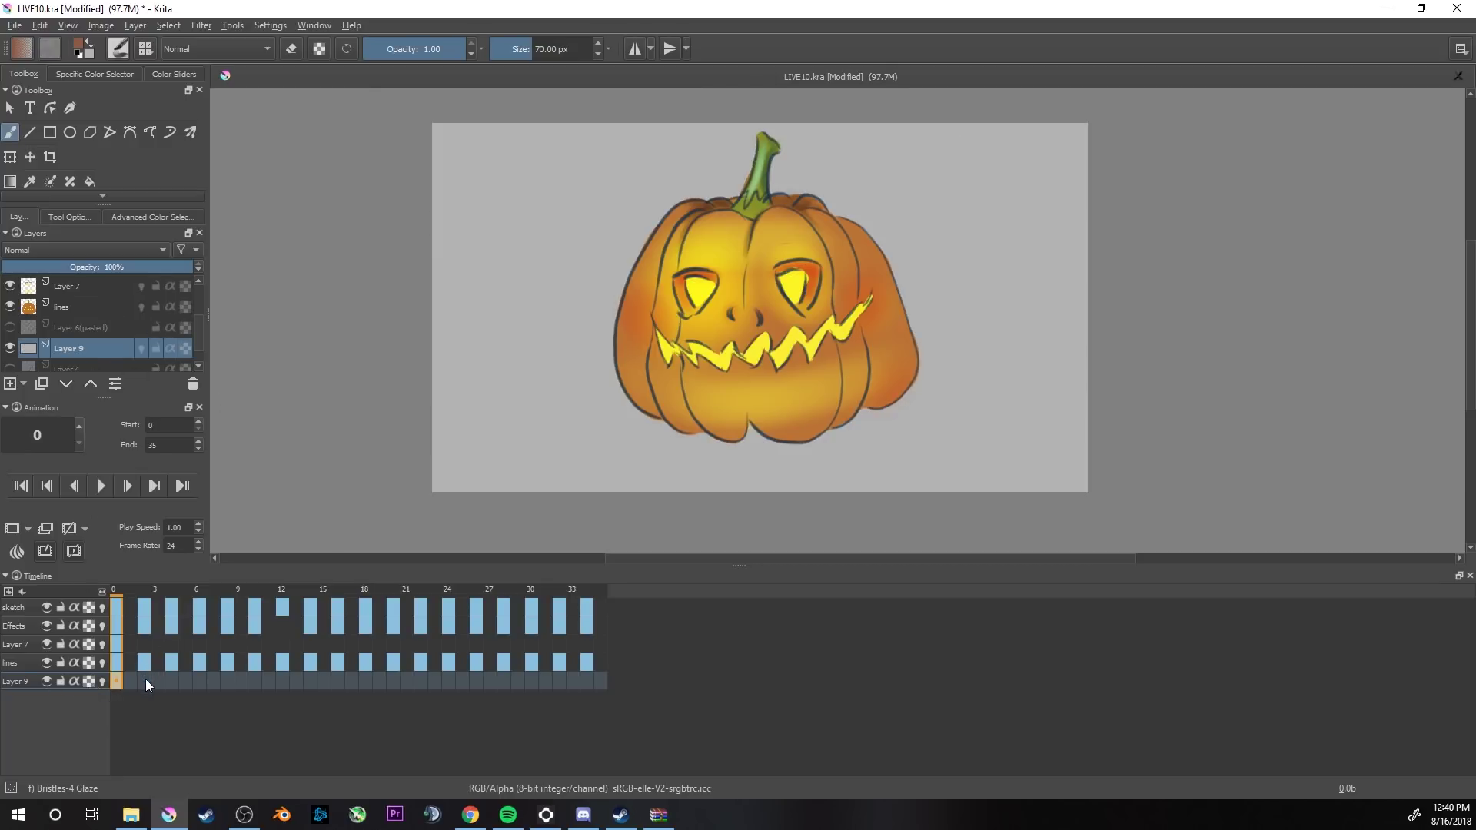
# Step: Play the animation and preview frames 5 and 22 over the grey background
pyautogui.press('space')
pyautogui.press('space')
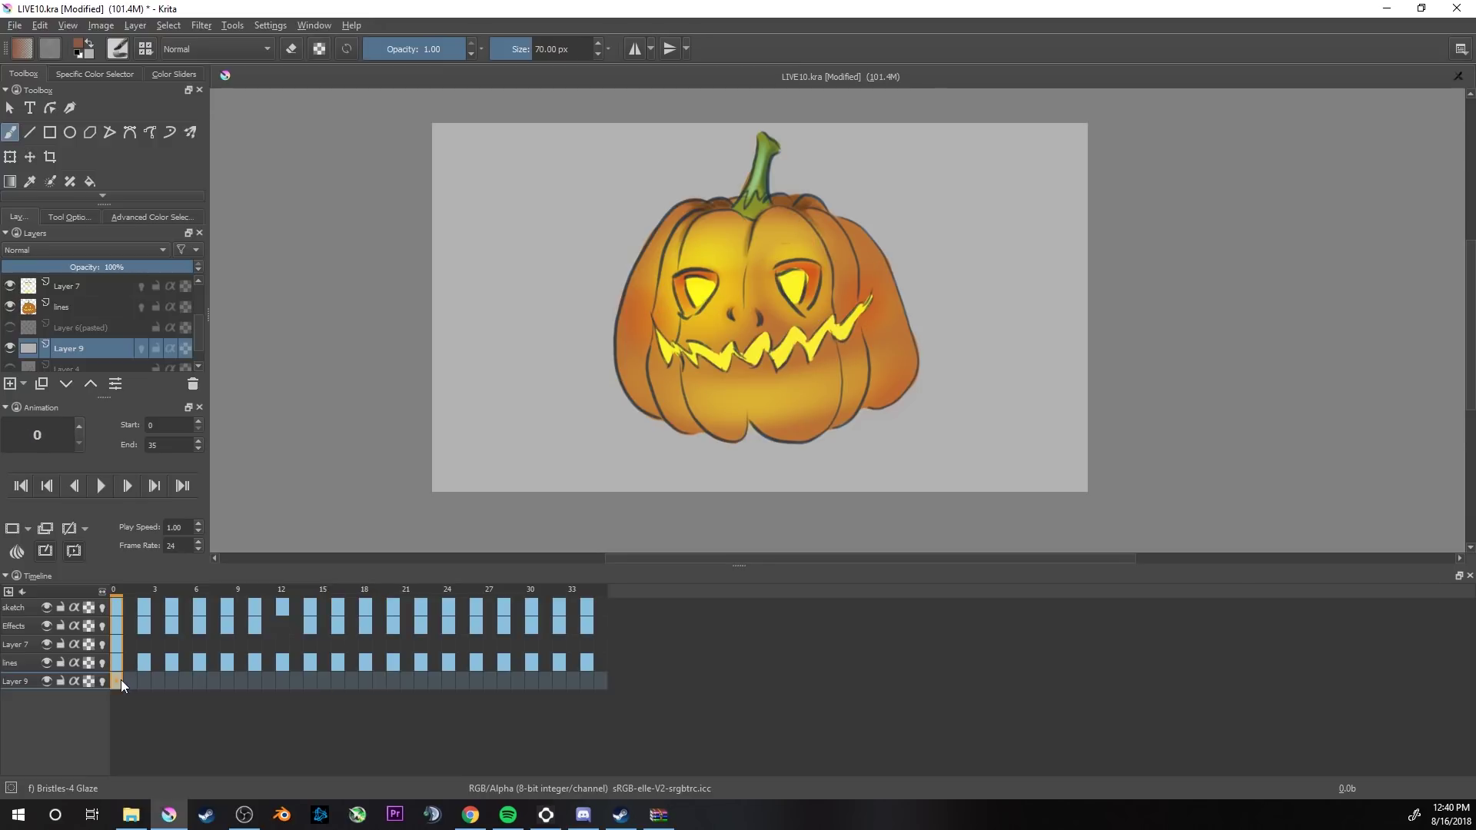
pyautogui.click(186, 681)
pyautogui.click(421, 682)
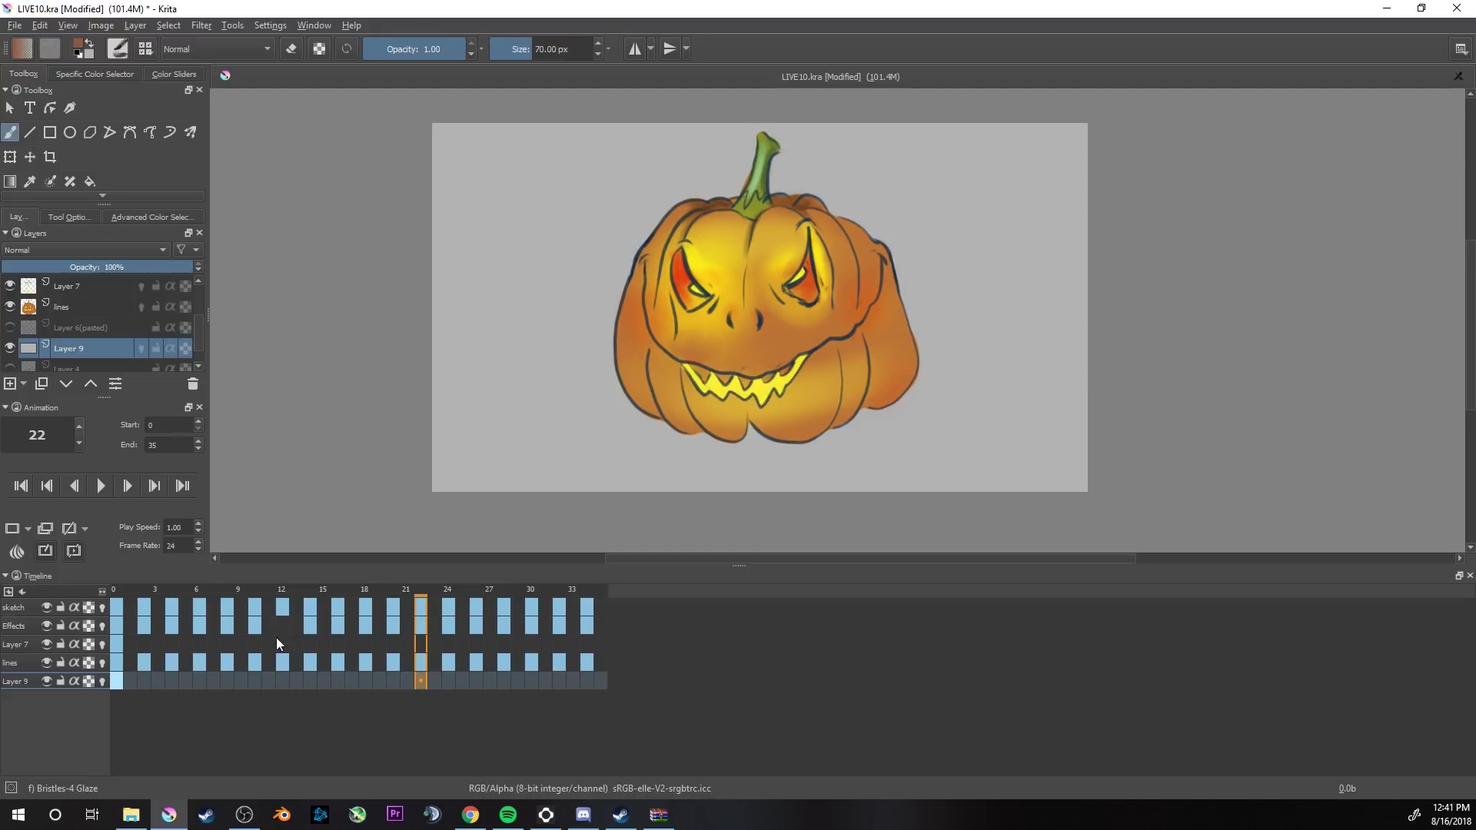
pyautogui.moveTo(189, 625)
# Step: Open File > Render Animation and toggle between Video and Image Sequence output
pyautogui.click(14, 28)
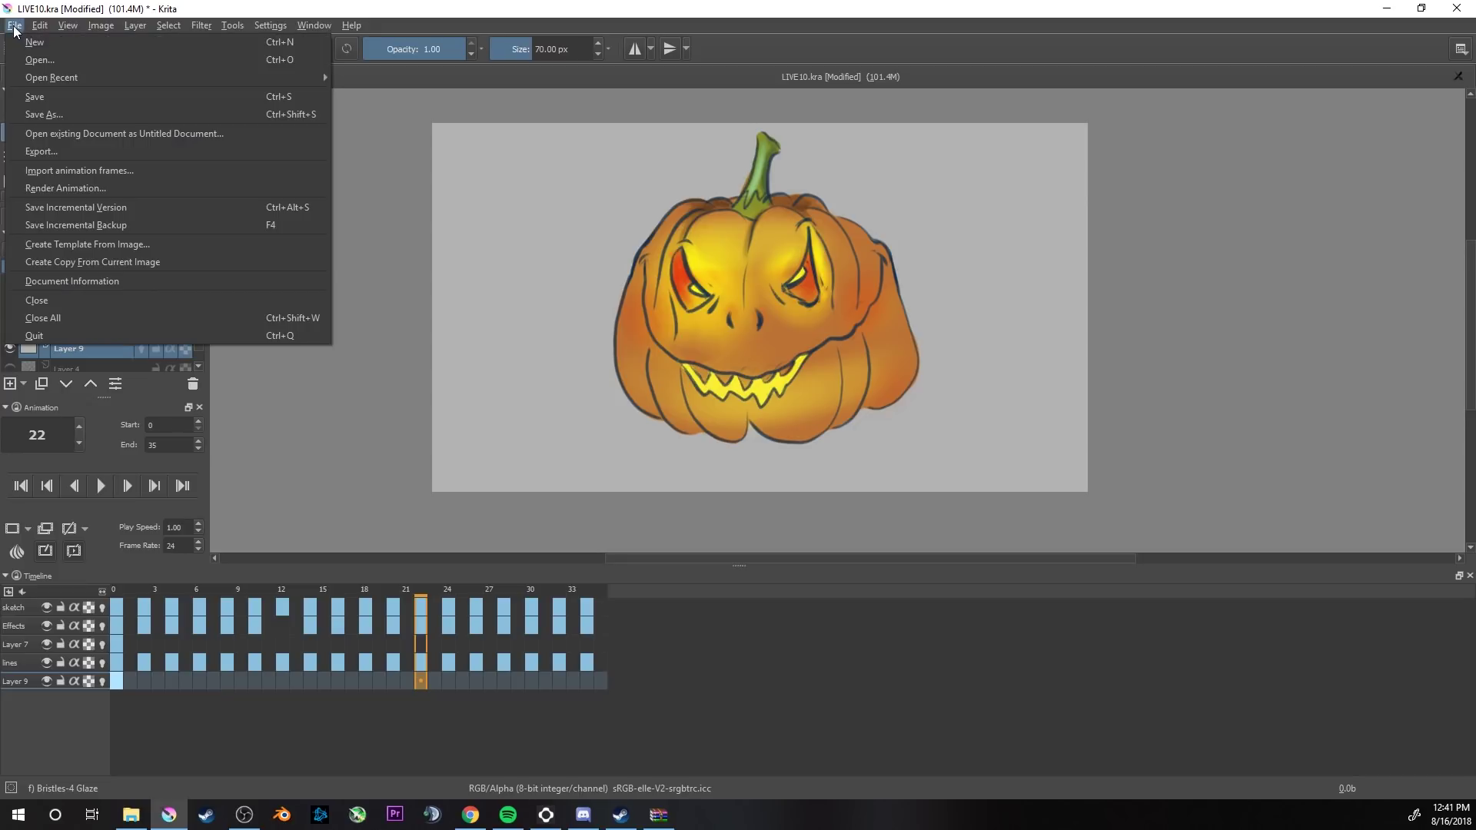
pyautogui.click(89, 188)
pyautogui.moveTo(698, 297); pyautogui.dragTo(690, 156)
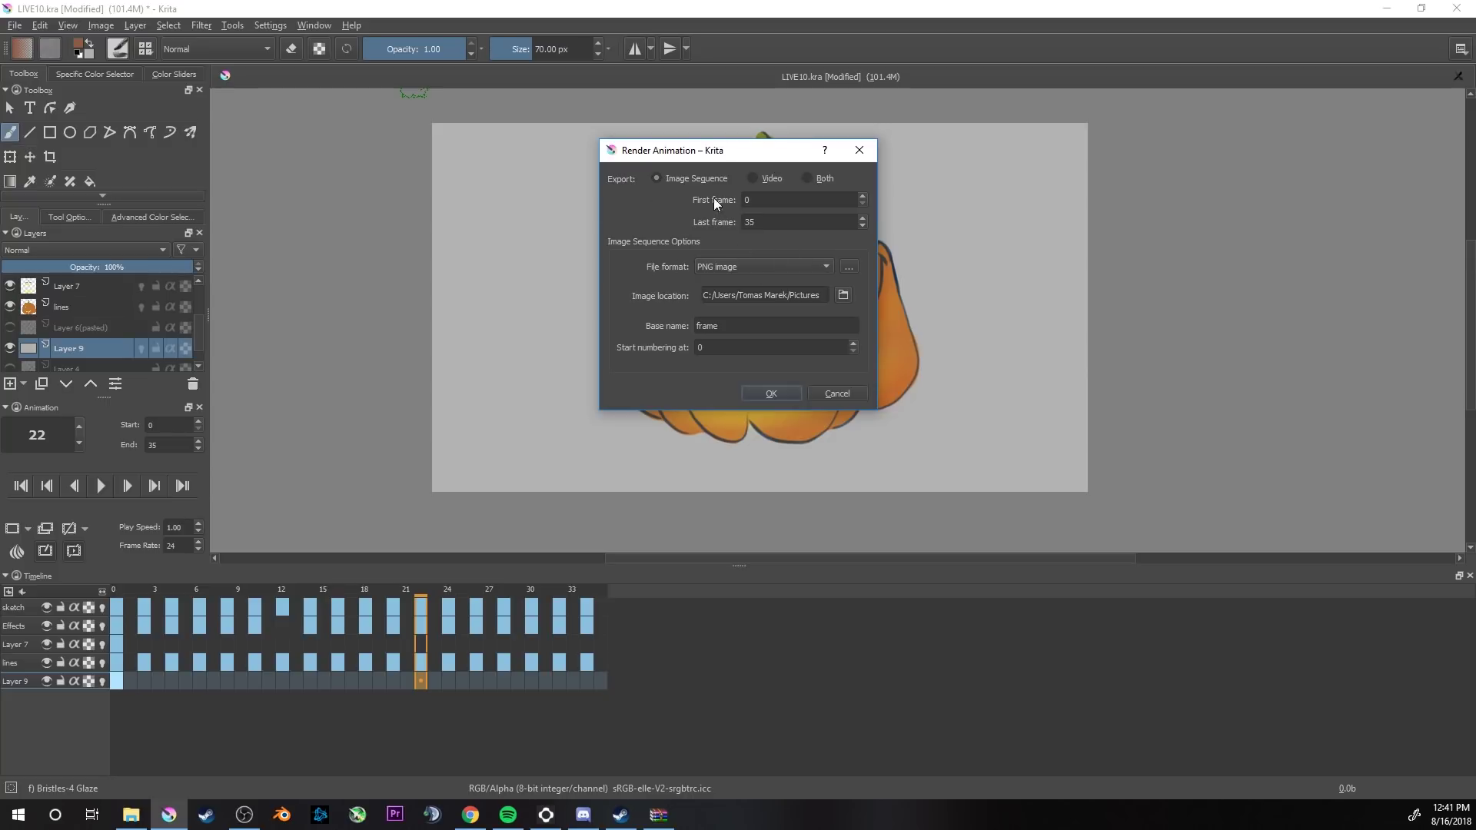
pyautogui.click(754, 178)
pyautogui.click(660, 179)
# Step: Check the image sequence's 0–35 frame range and its PNG image file format
pyautogui.moveTo(717, 346); pyautogui.dragTo(690, 345)
pyautogui.click(754, 200)
pyautogui.press('Tab')
pyautogui.click(824, 267)
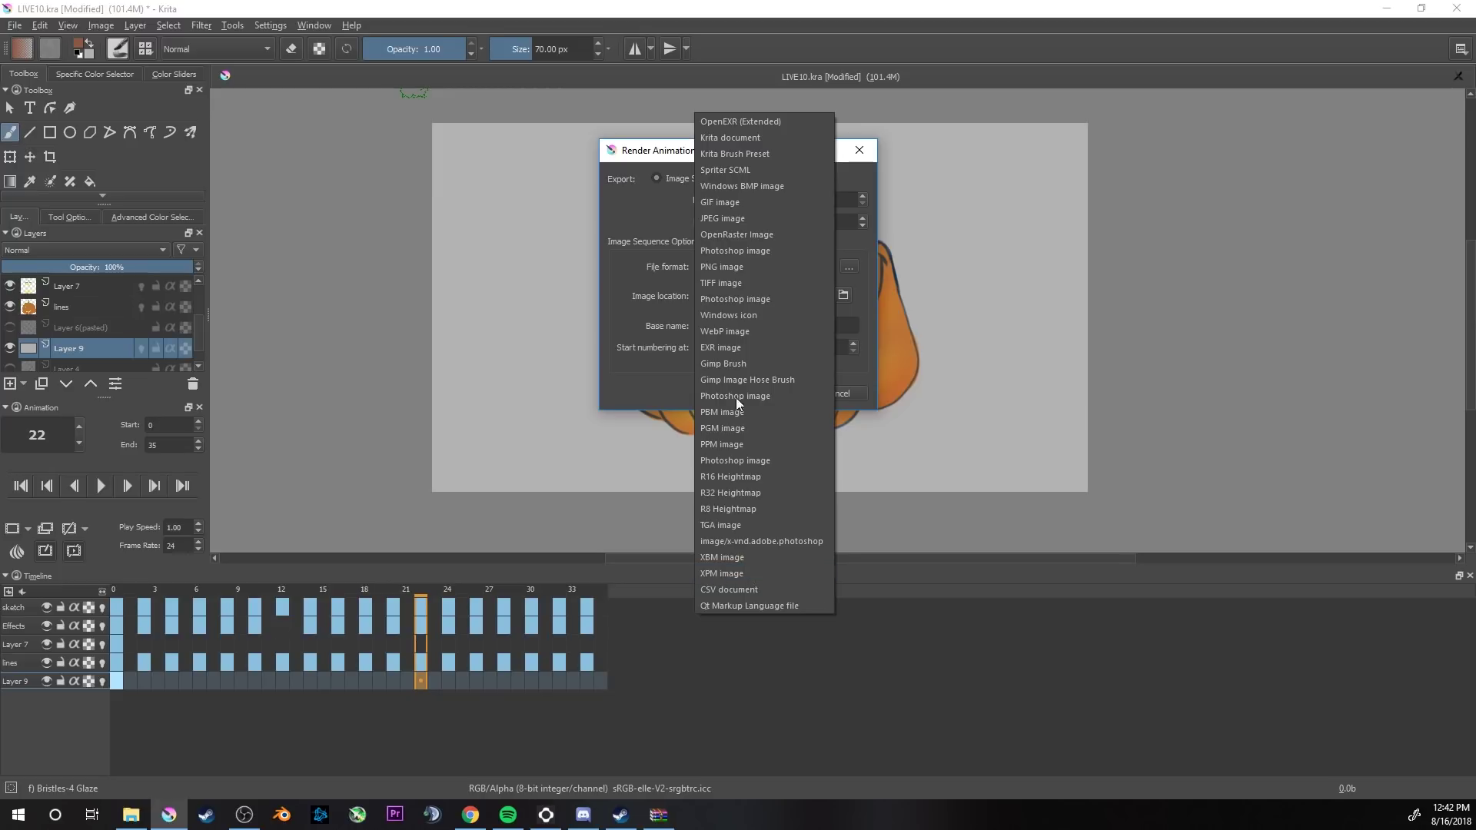
pyautogui.click(731, 267)
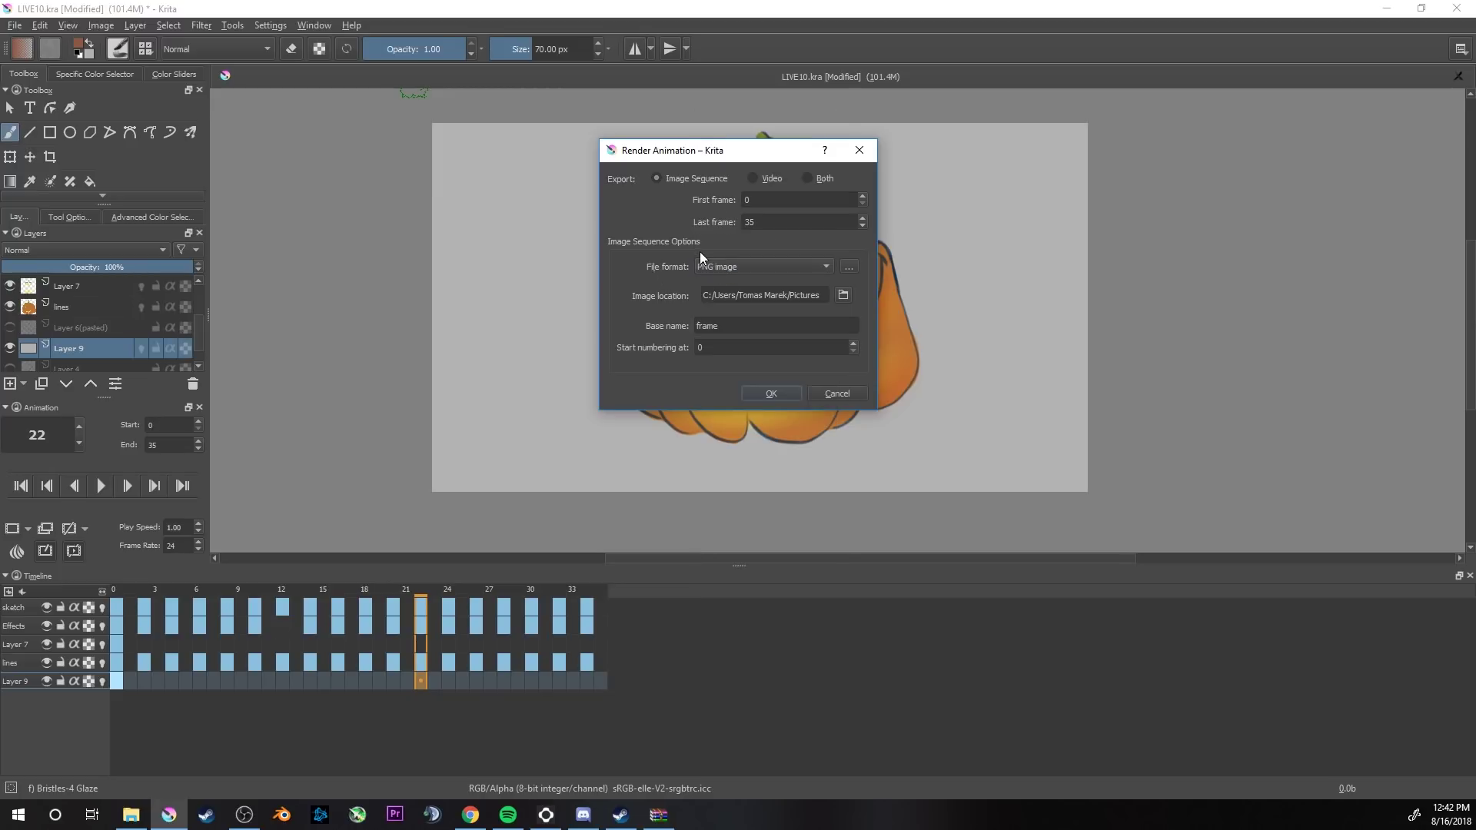
pyautogui.click(769, 267)
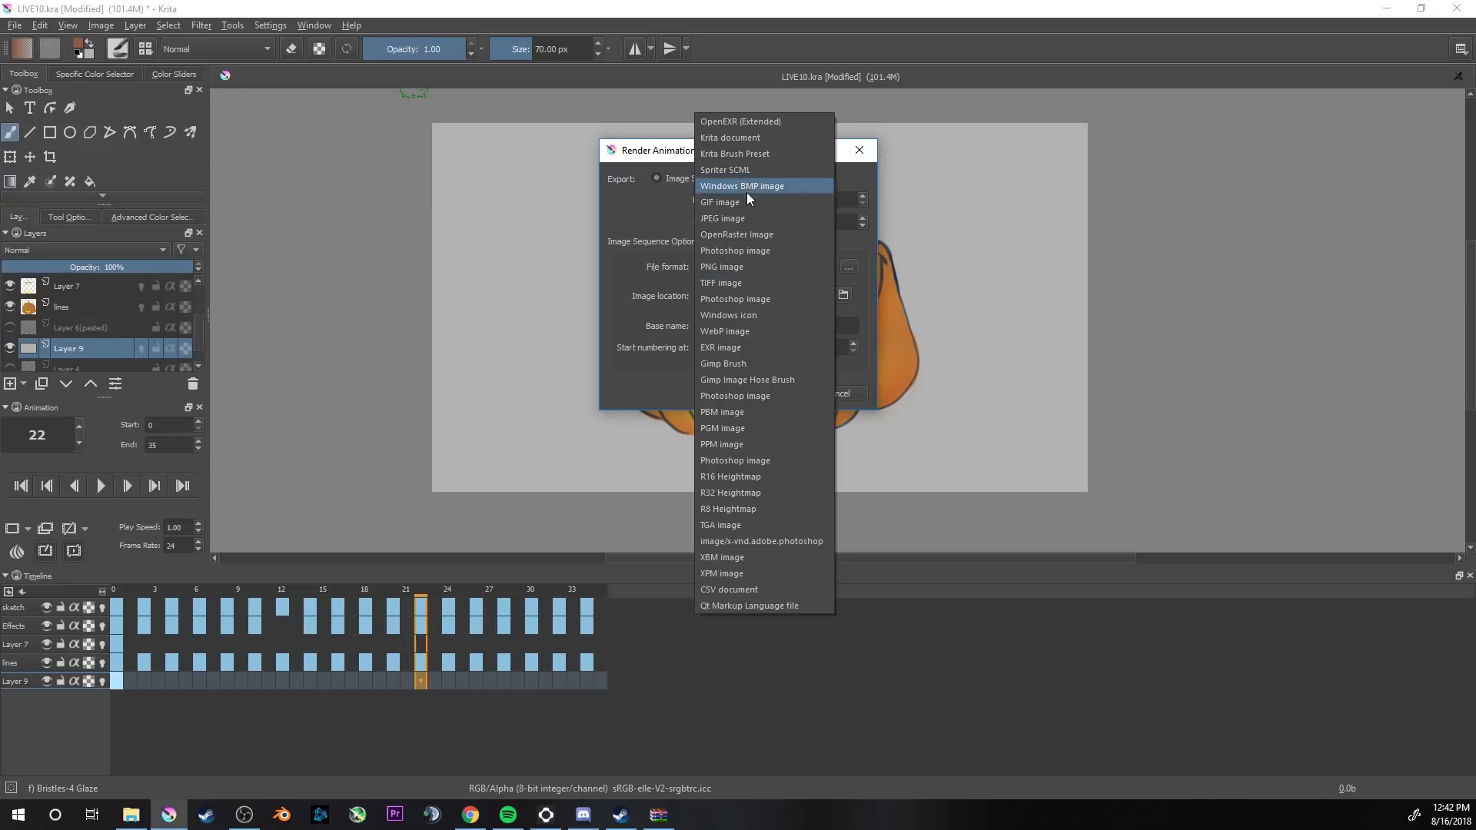
pyautogui.click(611, 306)
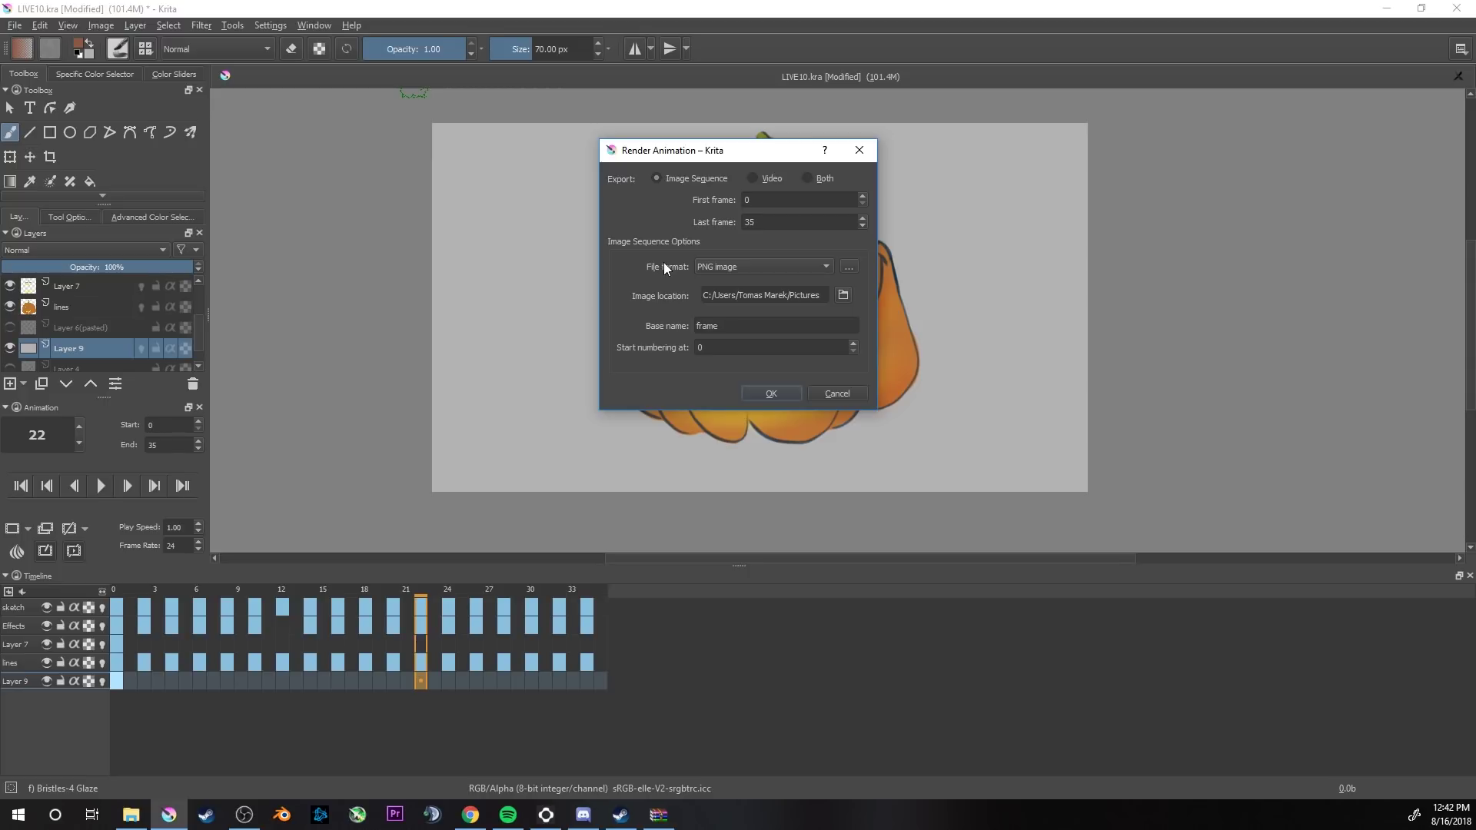
# Step: Keep PNG and the base name 'frame', then move the dialog off the pumpkin
pyautogui.click(716, 266)
pyautogui.click(716, 271)
pyautogui.press('Tab')
pyautogui.click(719, 325)
pyautogui.press('Tab')
pyautogui.moveTo(698, 160)
pyautogui.mouseDown()
pyautogui.moveTo(922, 146)
pyautogui.moveTo(975, 168)
pyautogui.moveTo(670, 154)
pyautogui.mouseUp()
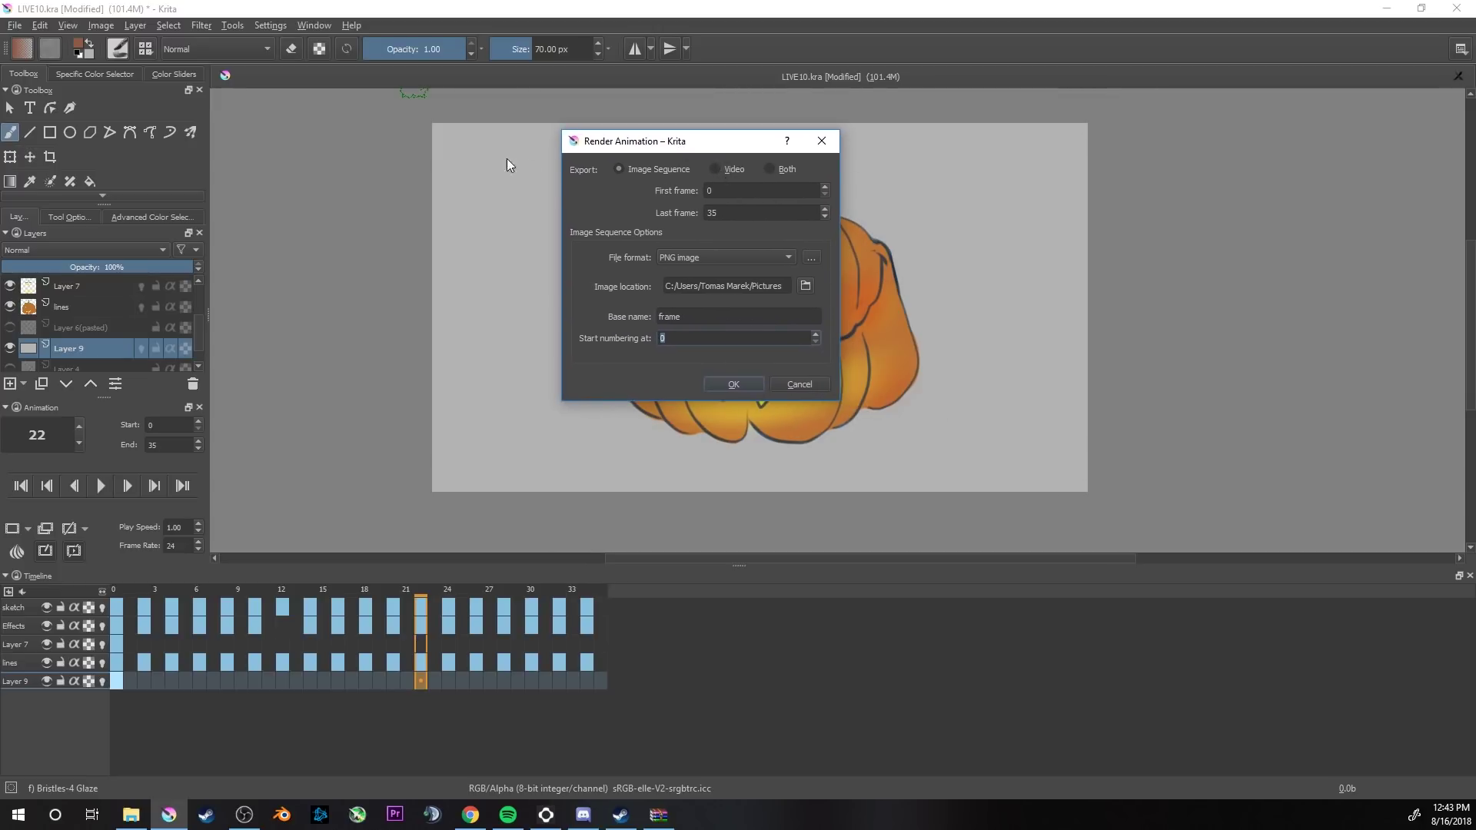
# Step: Try the Both and Image Sequence export modes, then settle on Video only
pyautogui.click(715, 169)
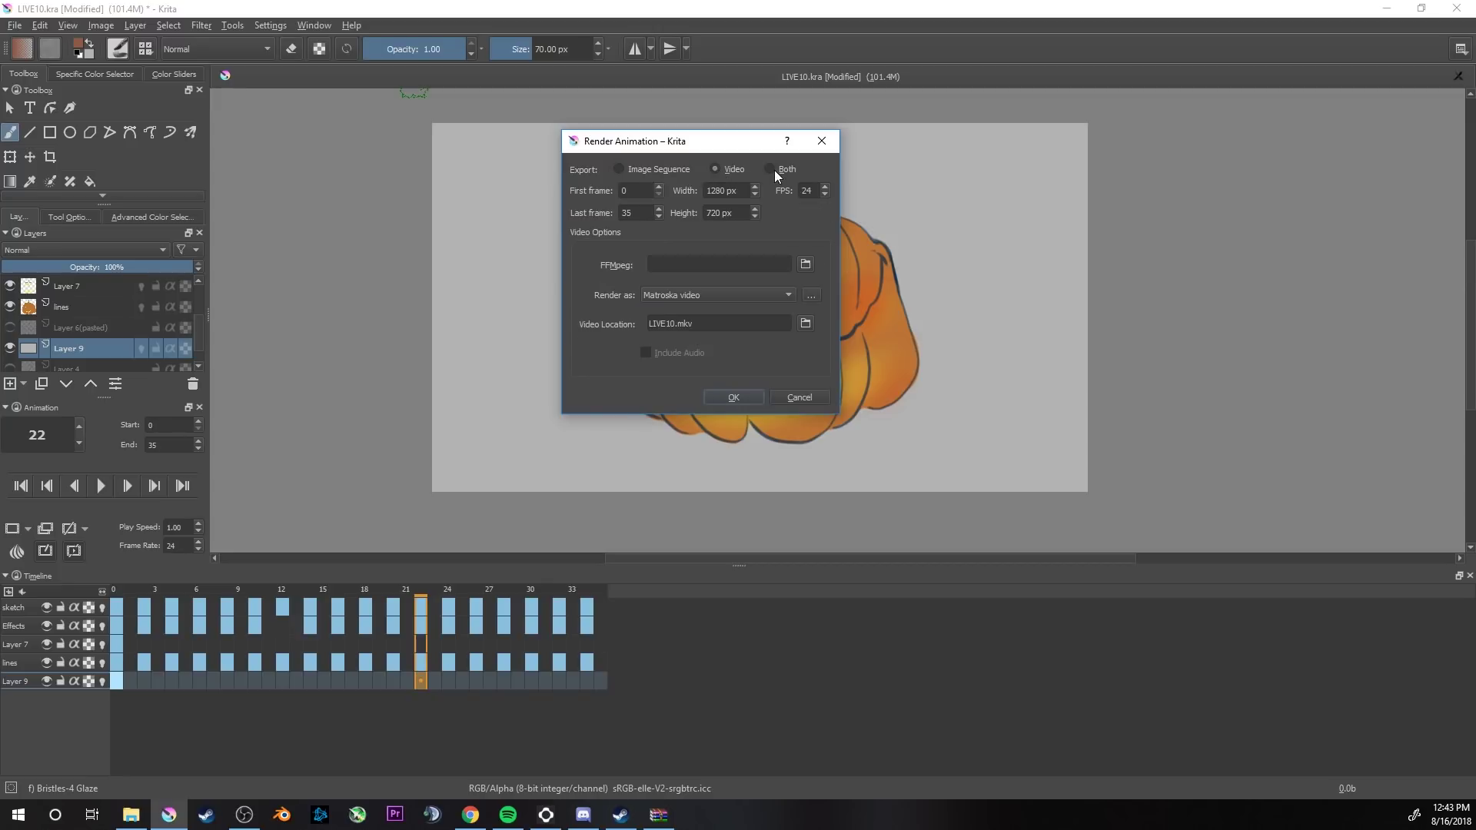
pyautogui.click(772, 169)
pyautogui.click(713, 168)
pyautogui.click(637, 169)
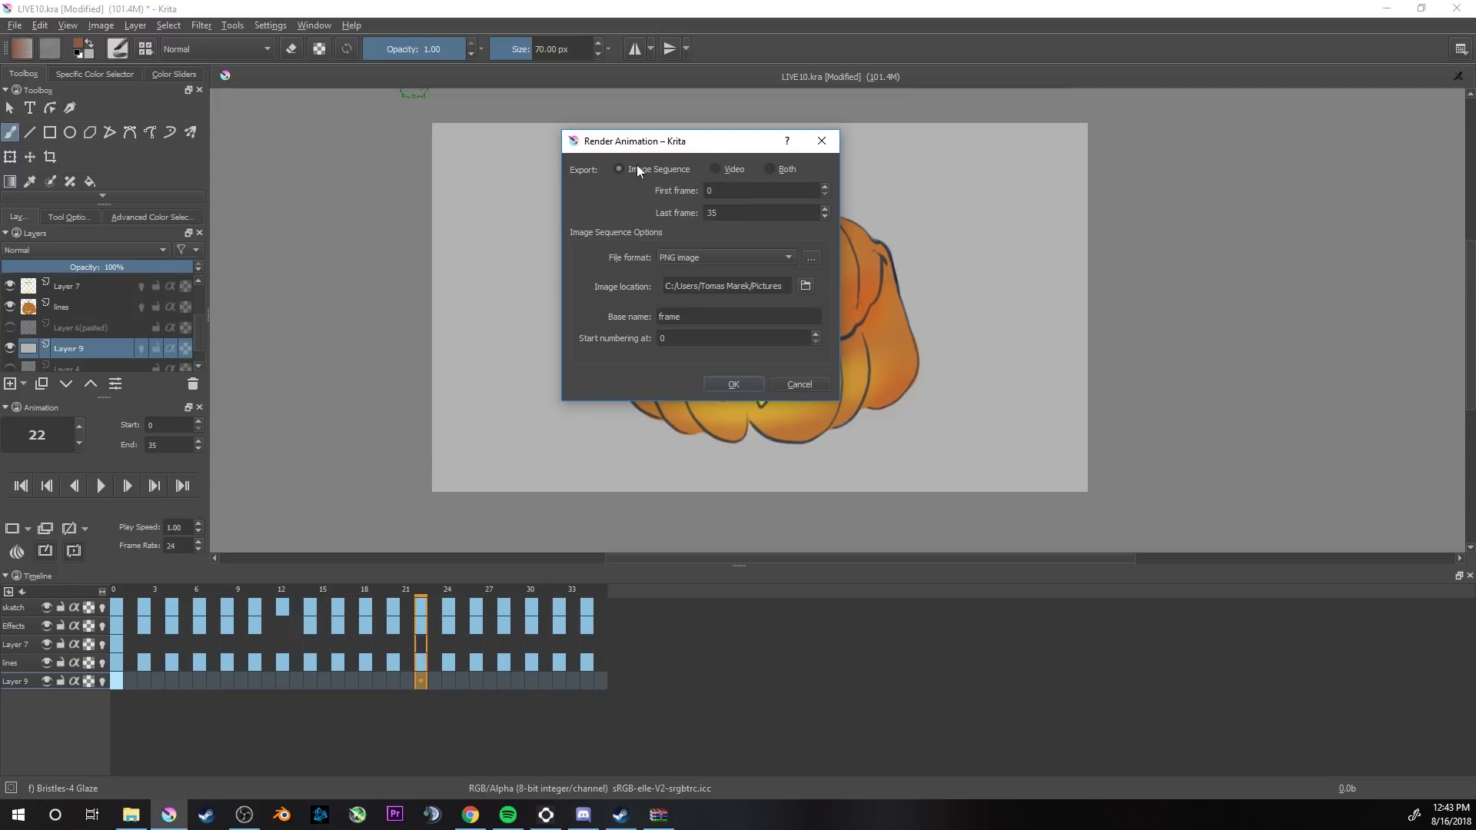
pyautogui.click(772, 169)
pyautogui.click(723, 170)
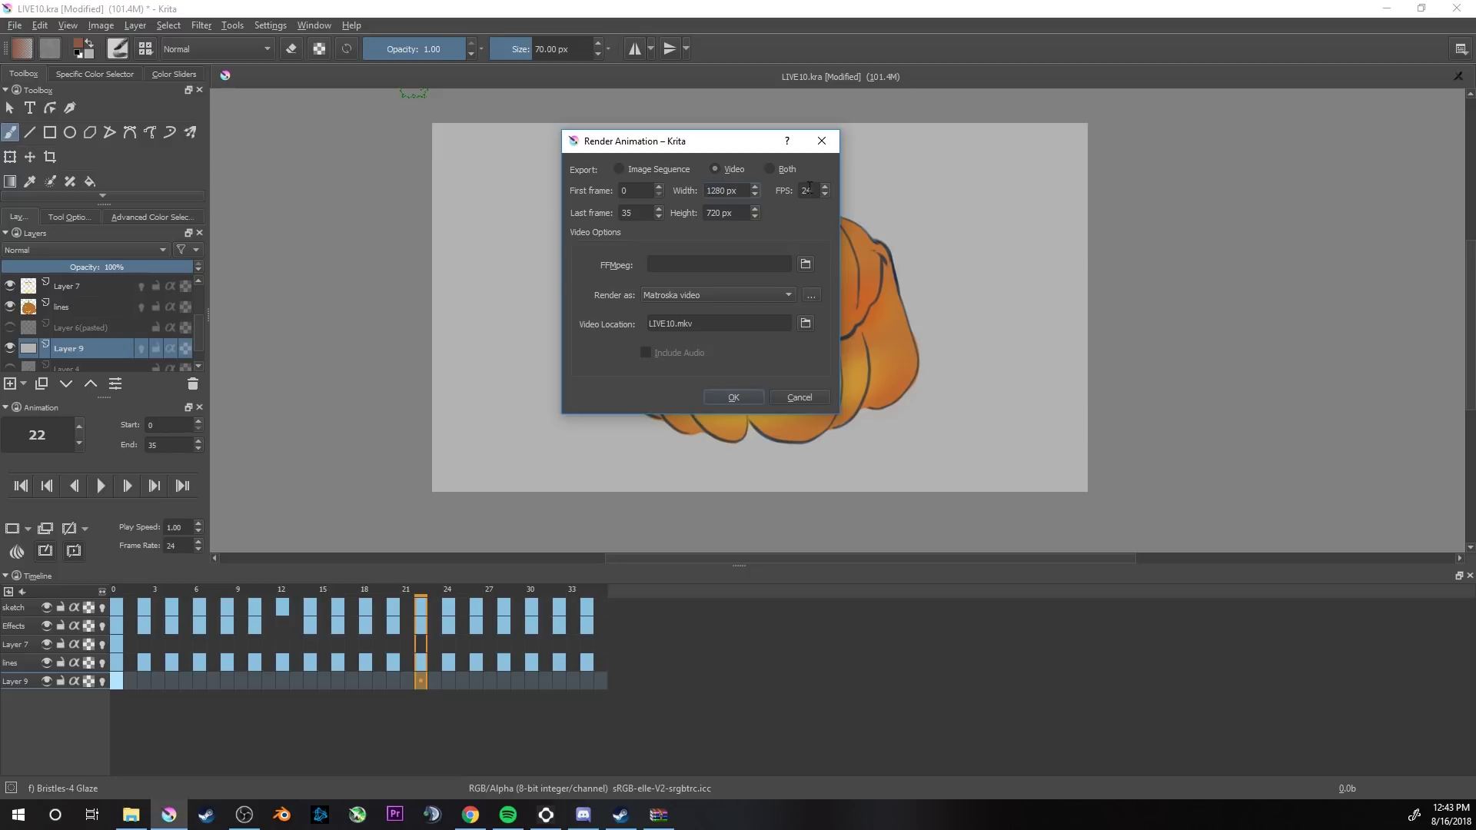
# Step: Keep the frame rate at 24 fps and start rendering, which warns that FFmpeg is missing
pyautogui.moveTo(812, 192); pyautogui.dragTo(797, 192)
pyautogui.click(815, 189)
pyautogui.click(815, 193)
pyautogui.click(732, 398)
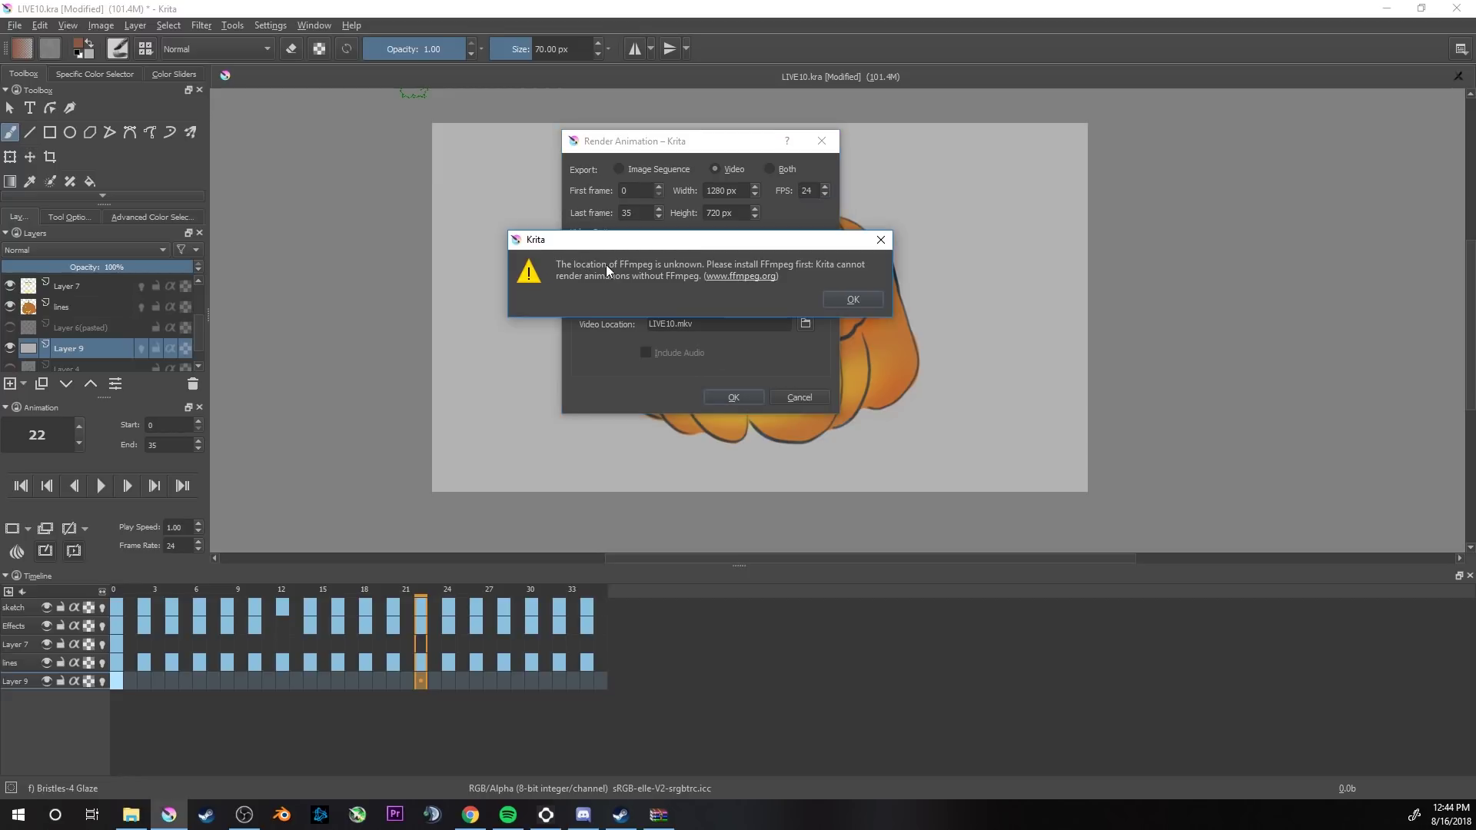
# Step: Dismiss the warning and set FFmpeg to Desktop\ffmpeg-20180816-6a0feaf-win64-static\bin\ffmpeg.exe
pyautogui.click(837, 298)
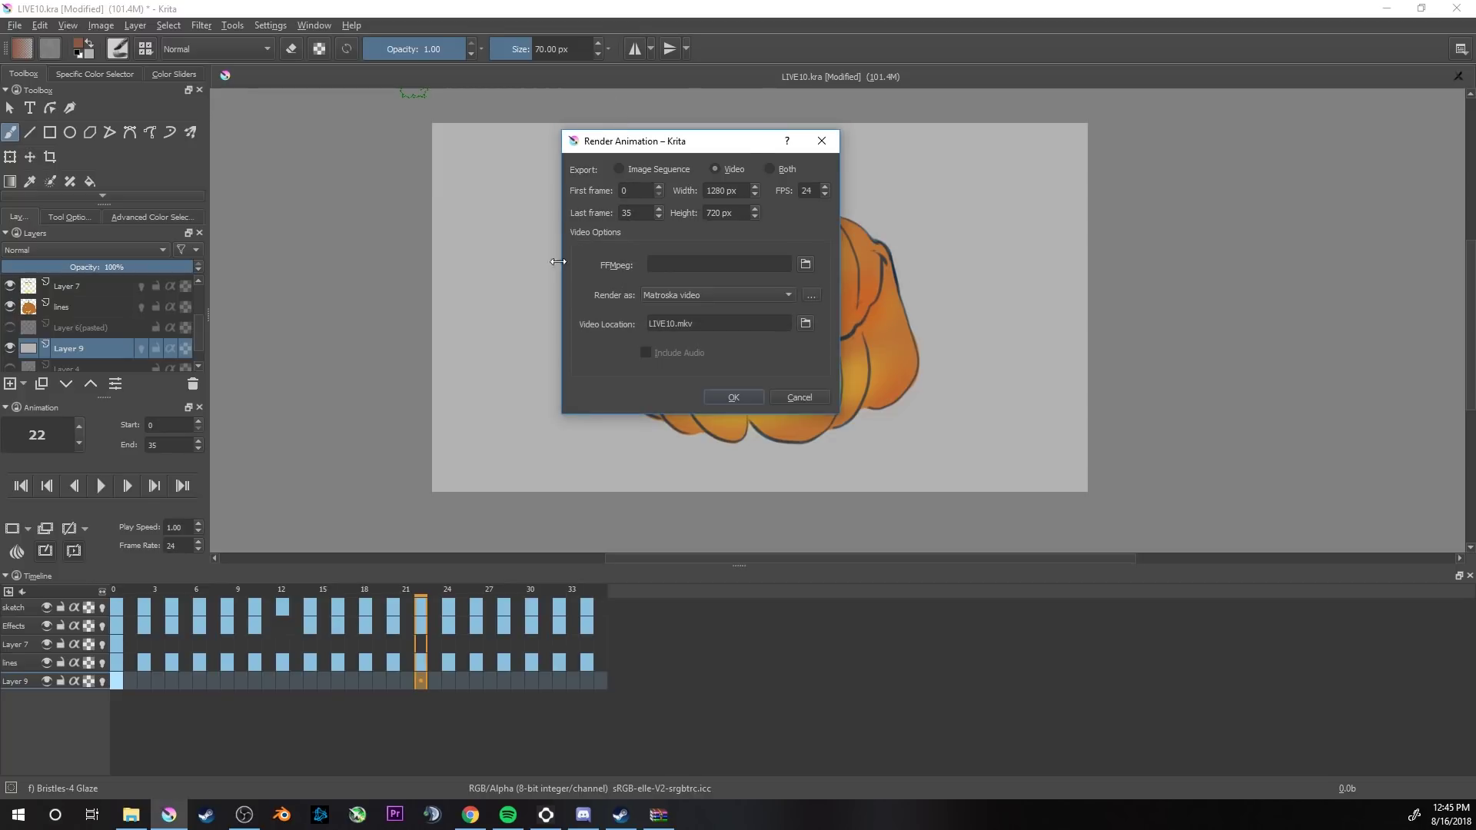
pyautogui.click(806, 264)
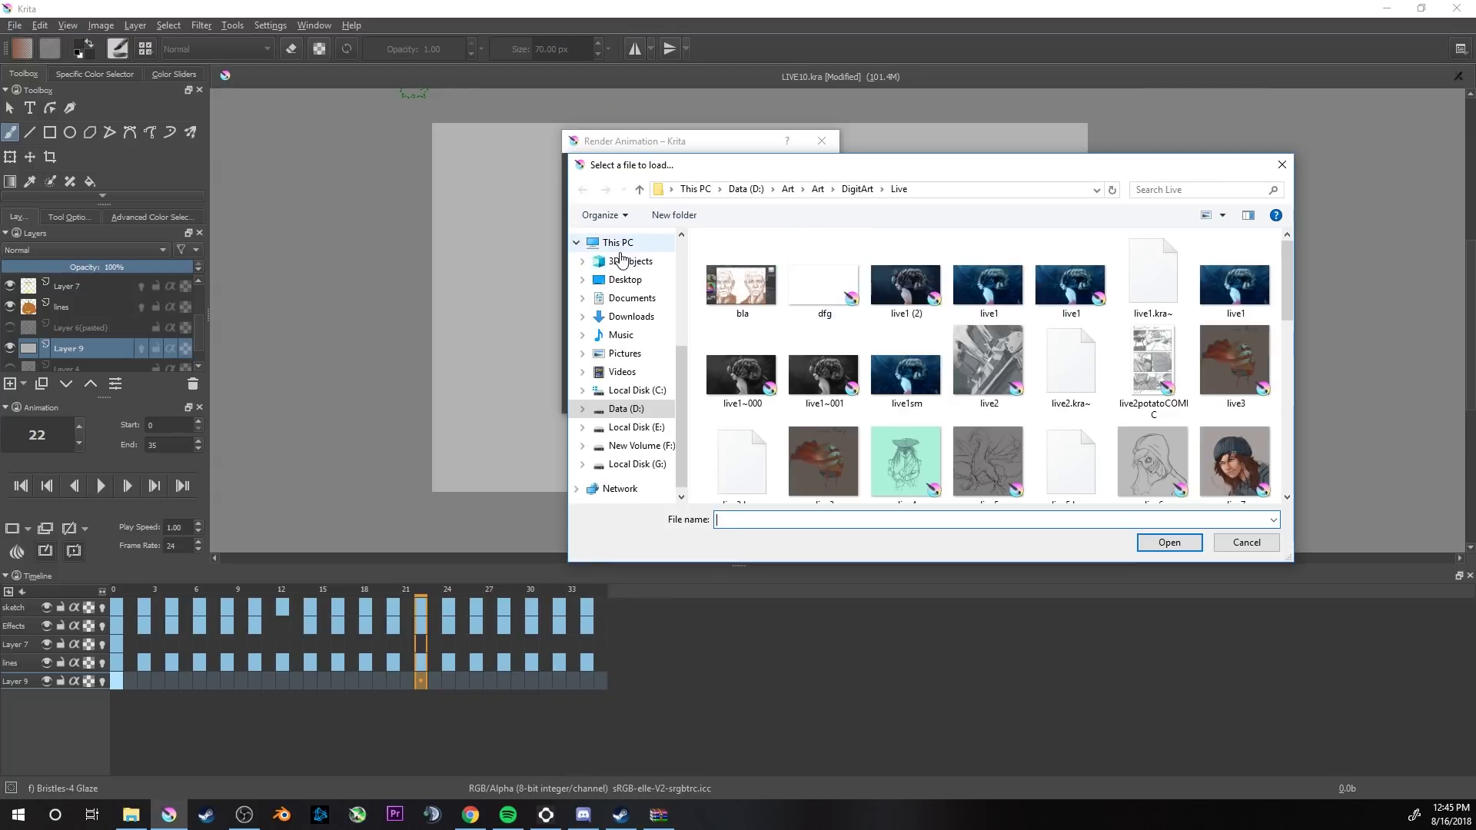
pyautogui.click(632, 279)
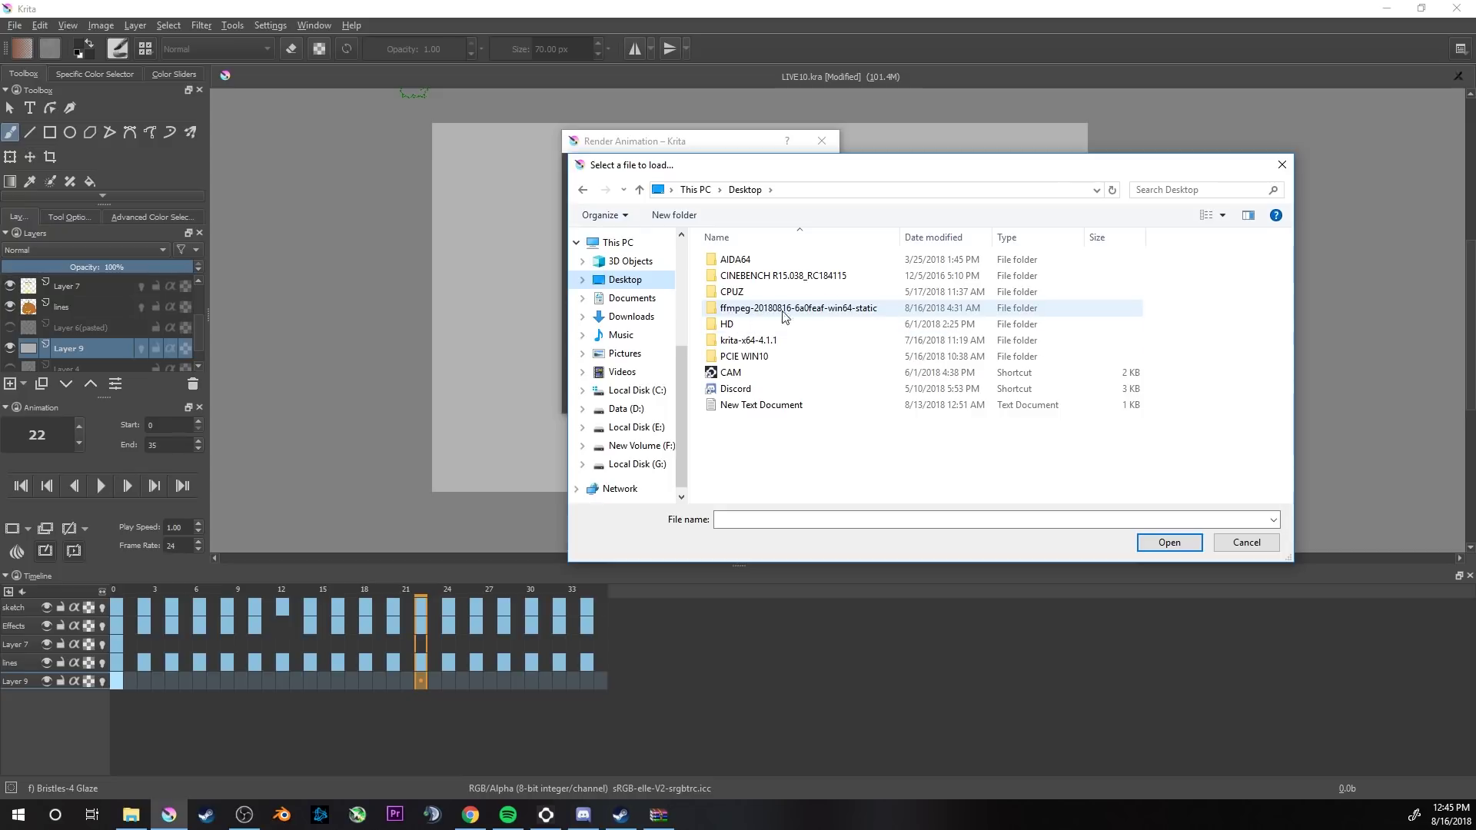
pyautogui.doubleClick(857, 311)
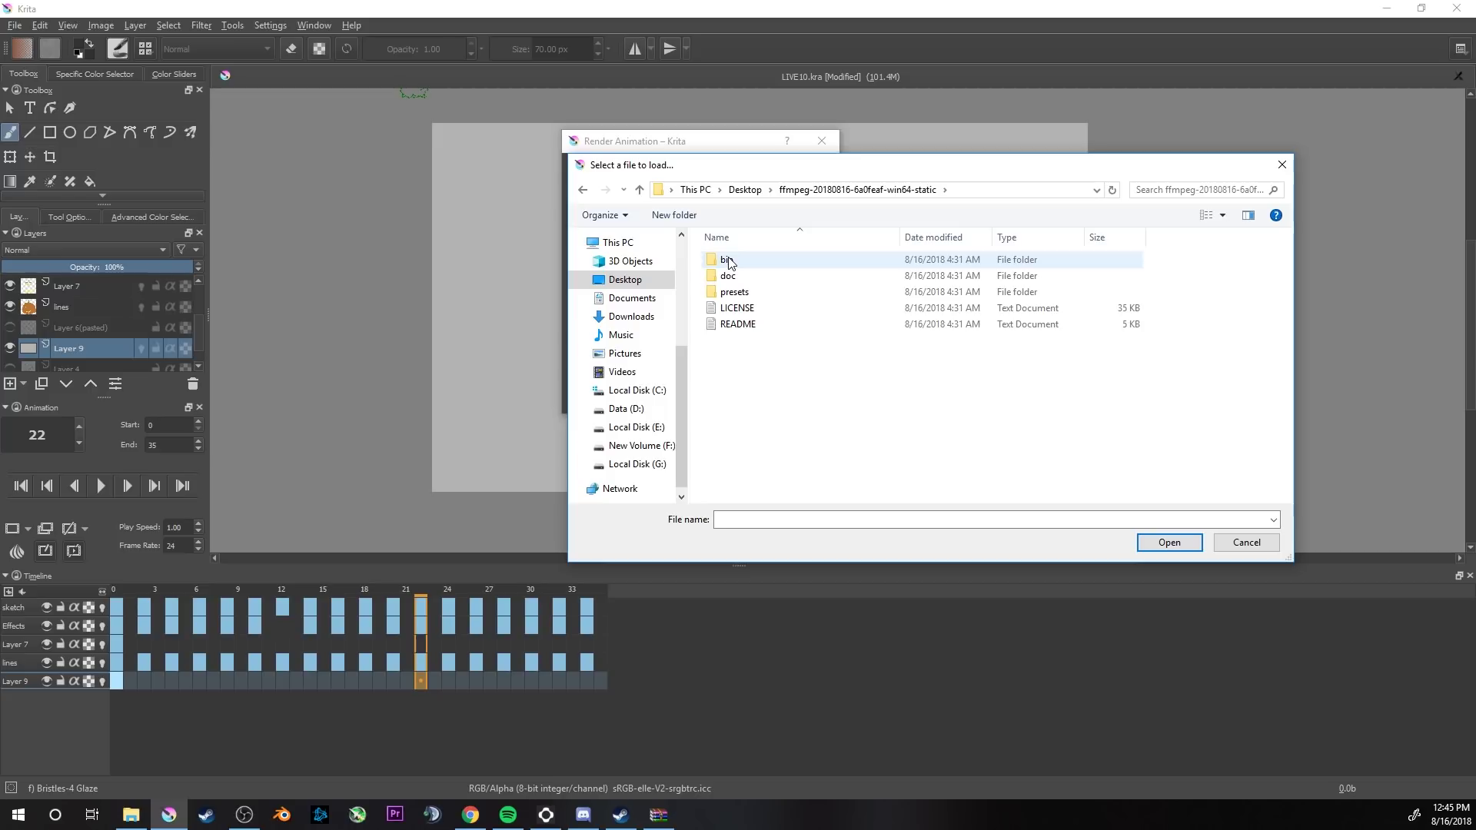
pyautogui.doubleClick(729, 261)
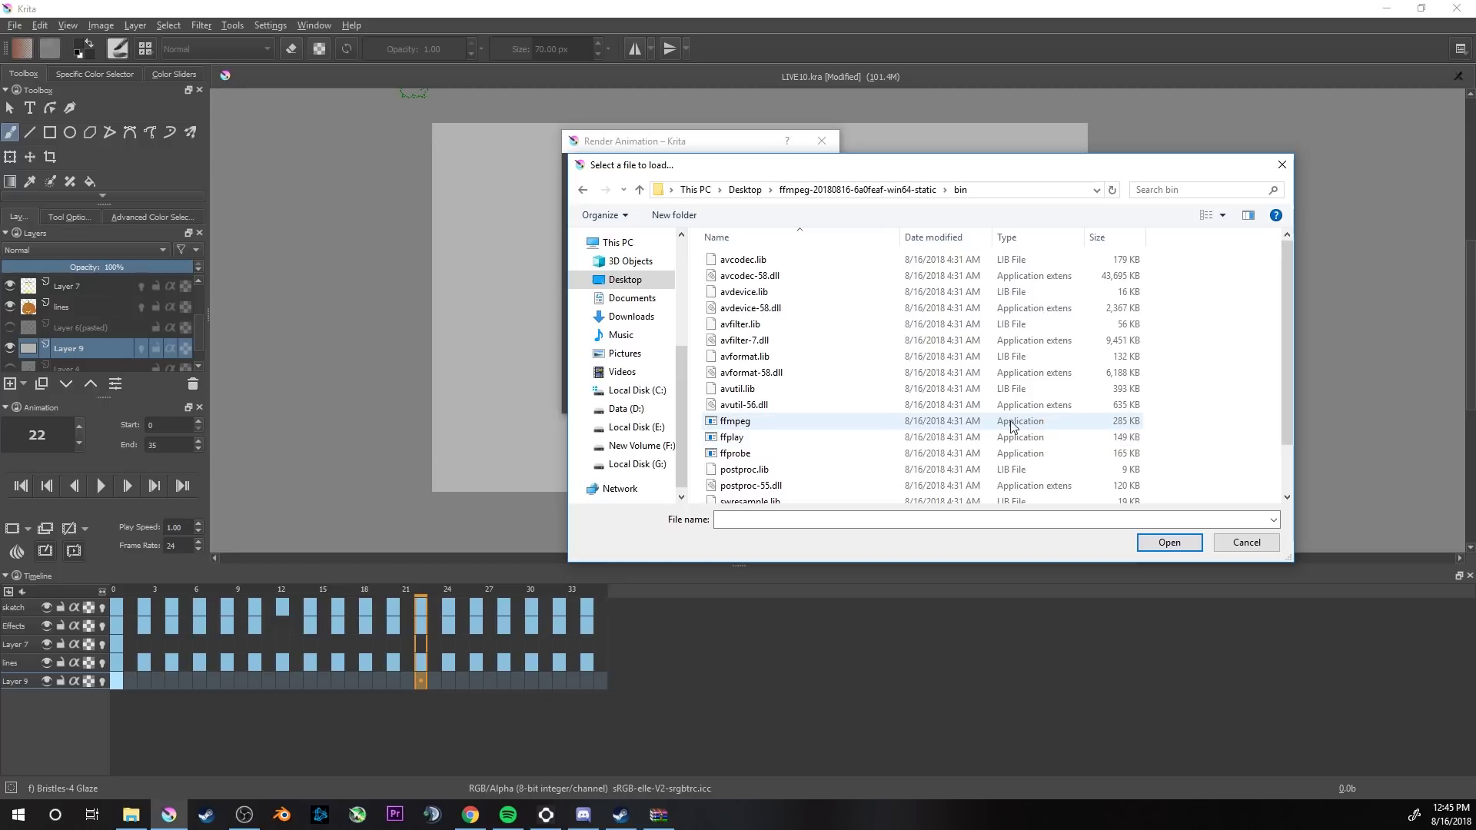
pyautogui.doubleClick(729, 424)
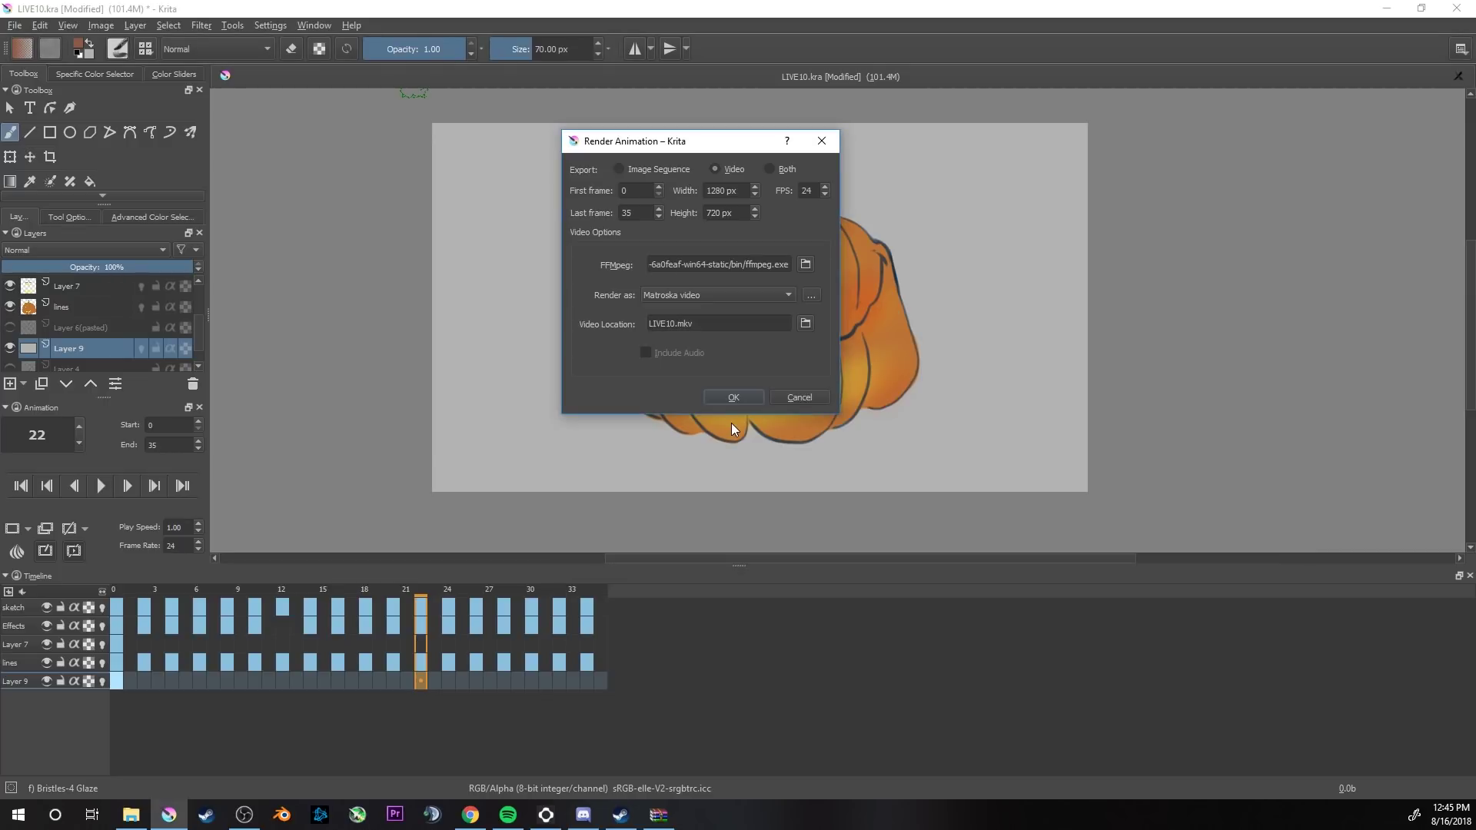
pyautogui.doubleClick(784, 266)
pyautogui.moveTo(796, 267); pyautogui.dragTo(726, 266)
pyautogui.click(692, 266)
pyautogui.click(720, 297)
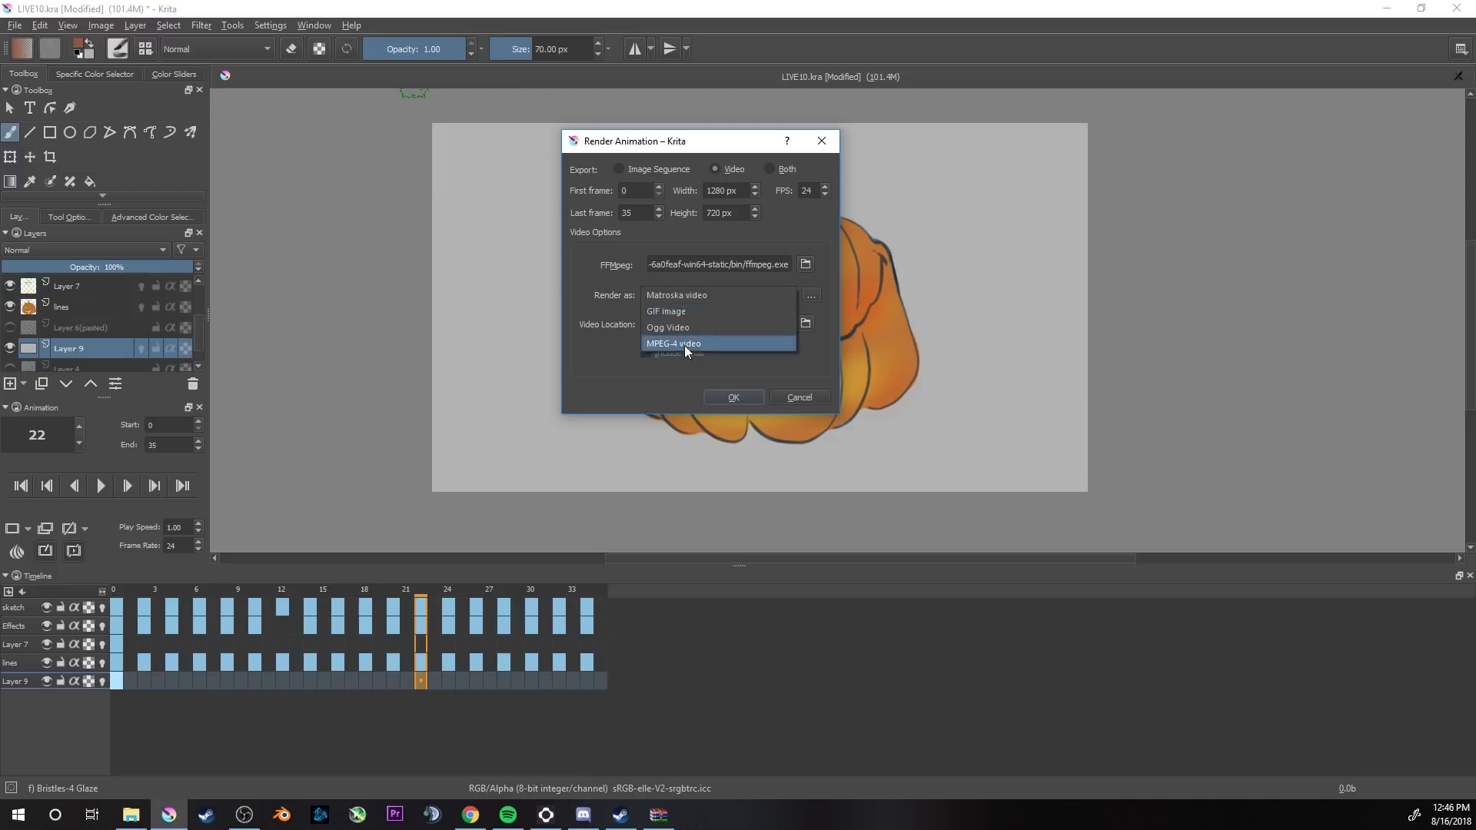
pyautogui.click(707, 295)
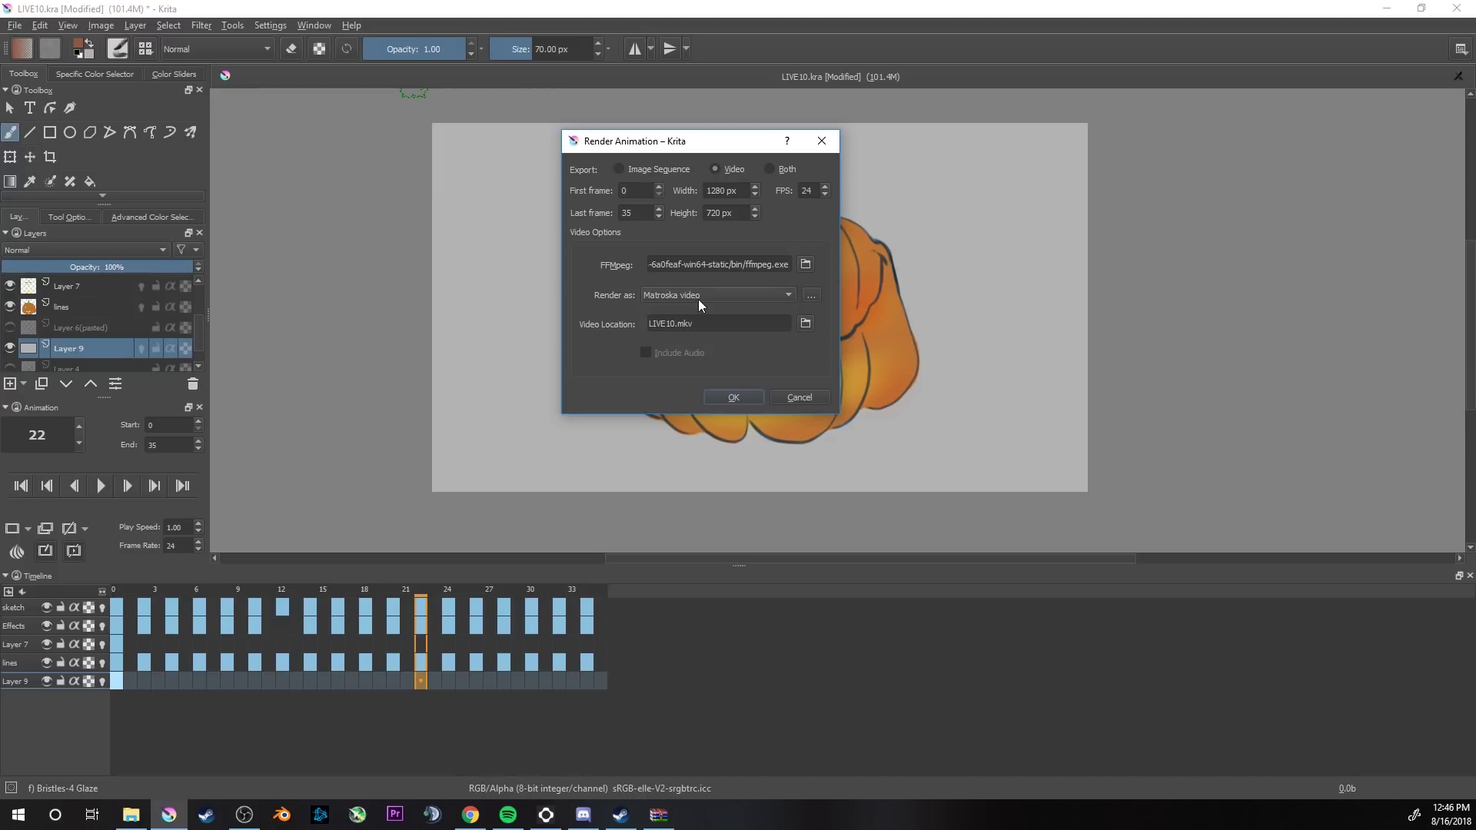
pyautogui.click(648, 295)
pyautogui.click(659, 296)
pyautogui.click(652, 295)
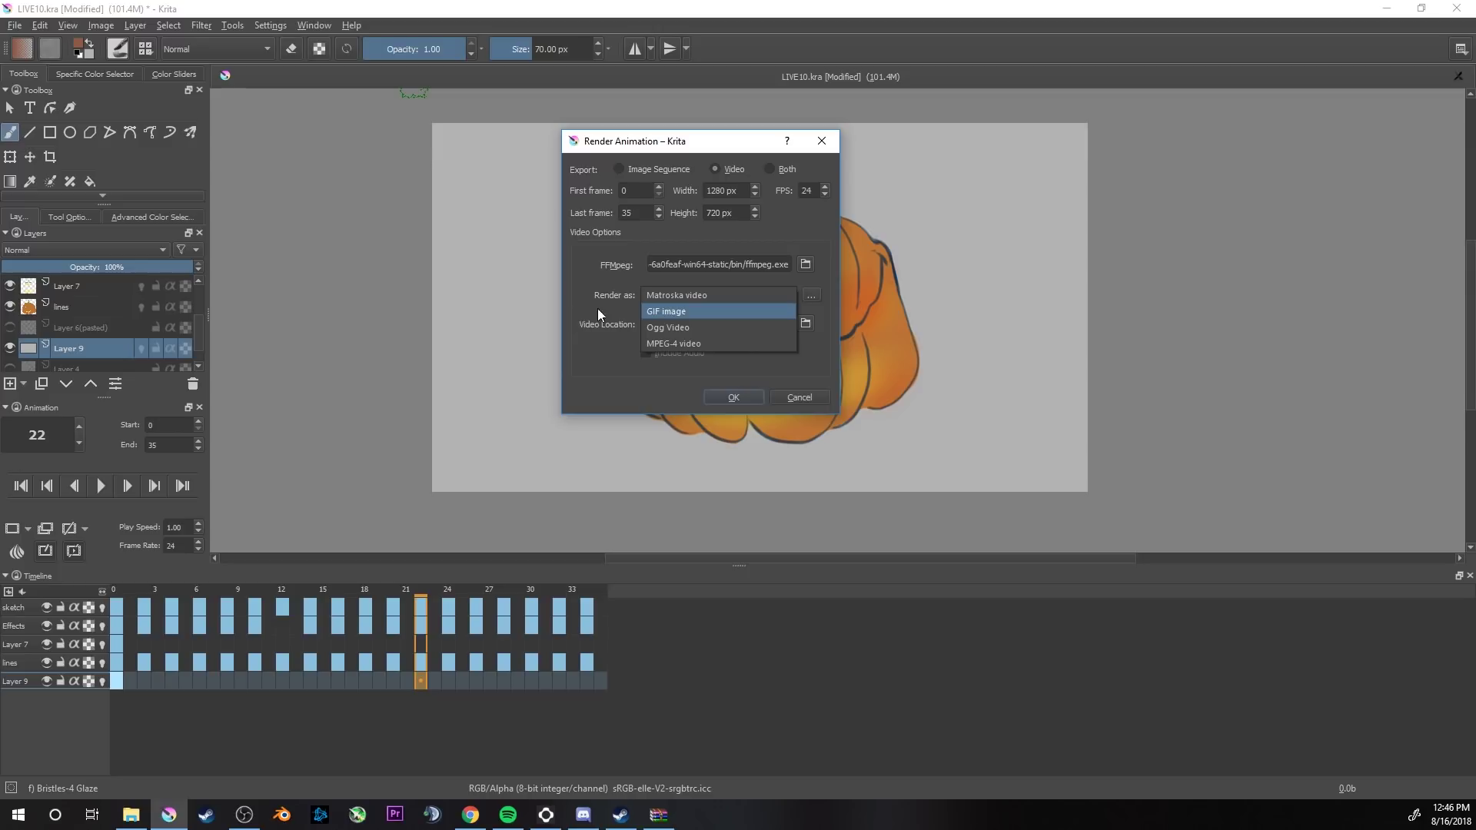
pyautogui.click(638, 317)
pyautogui.click(688, 298)
pyautogui.click(646, 313)
pyautogui.click(687, 297)
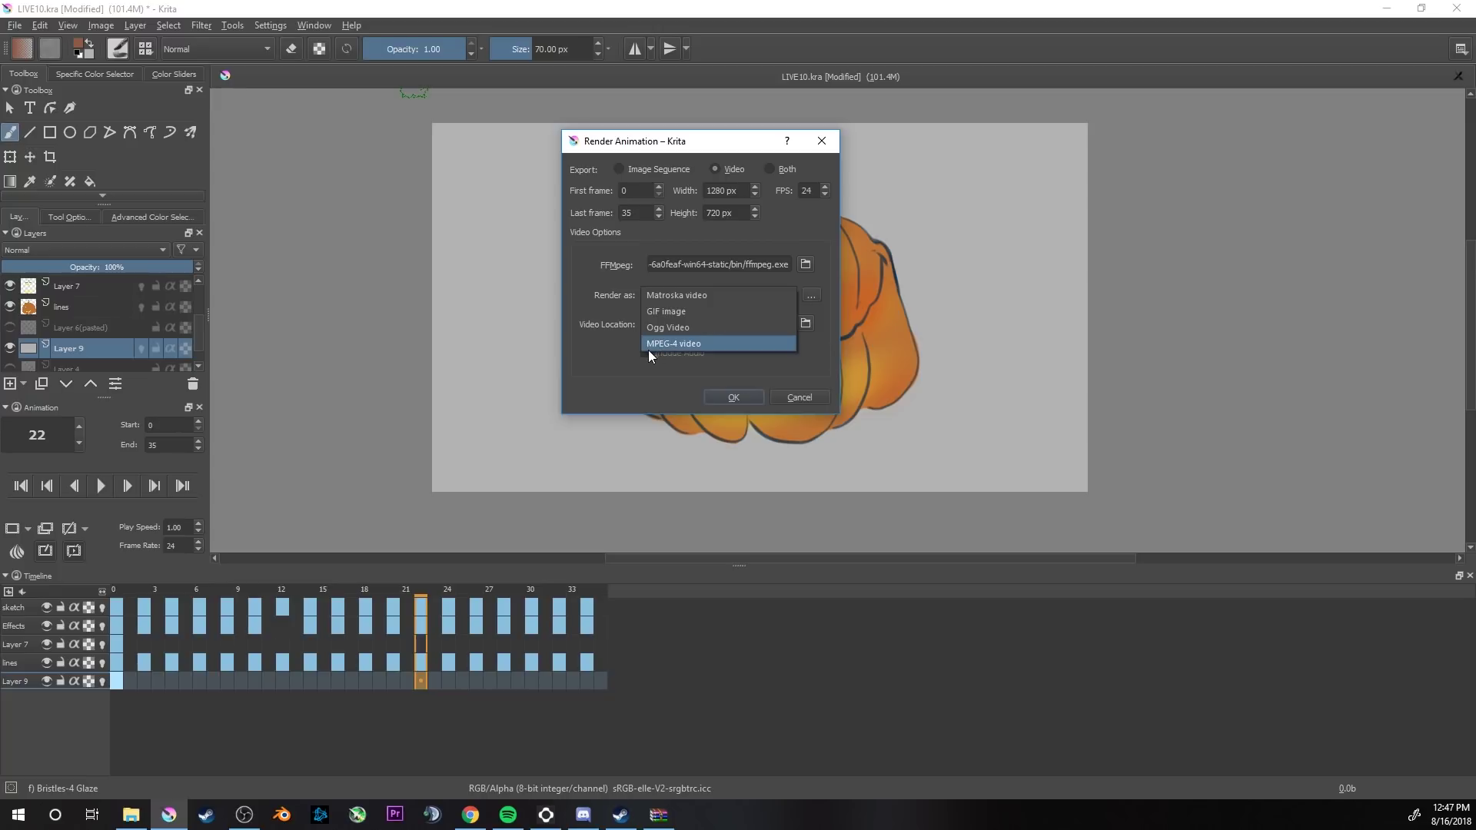
pyautogui.click(611, 368)
pyautogui.click(698, 294)
pyautogui.click(690, 342)
pyautogui.click(671, 302)
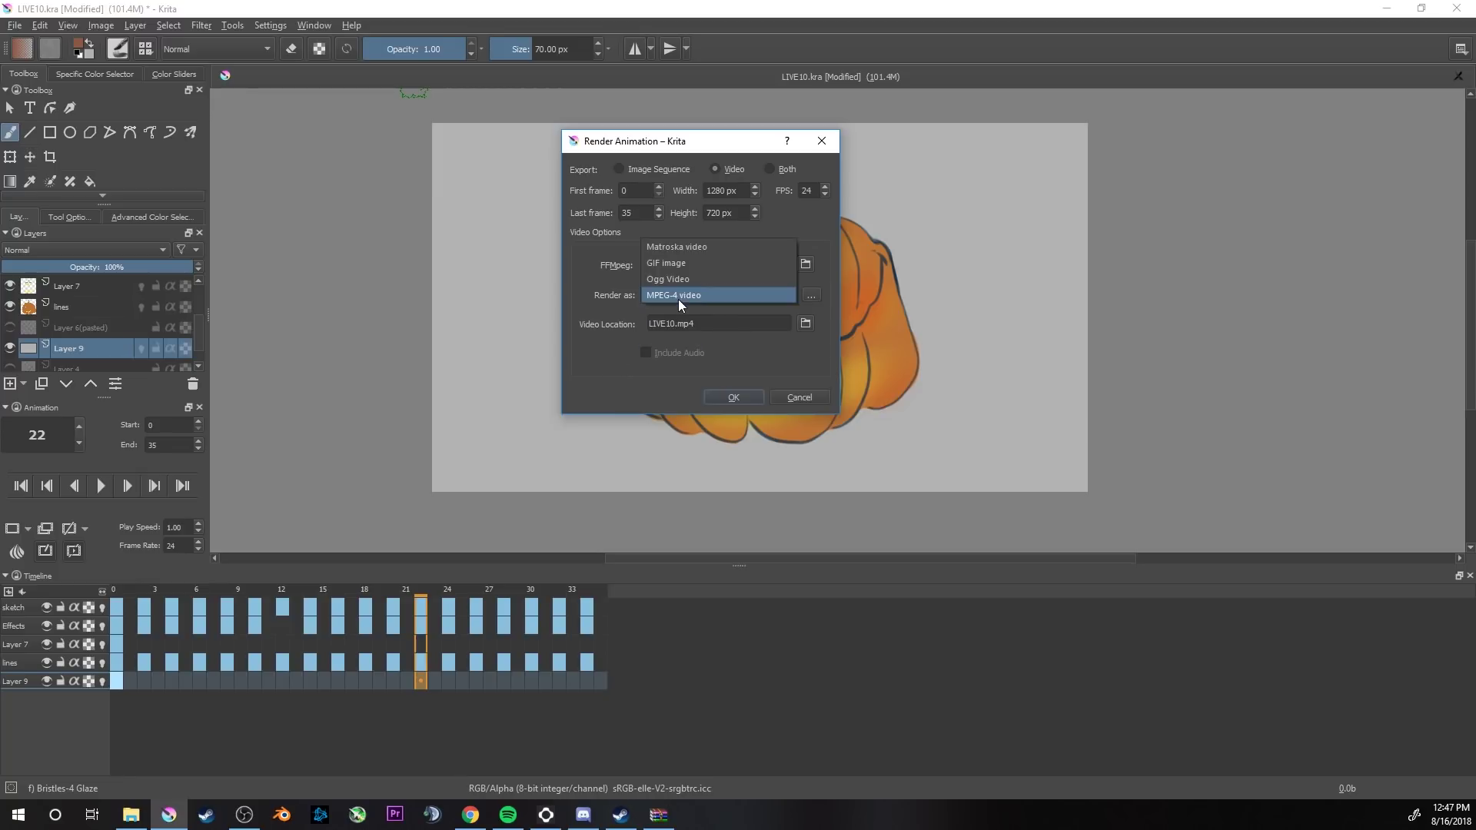
pyautogui.click(676, 246)
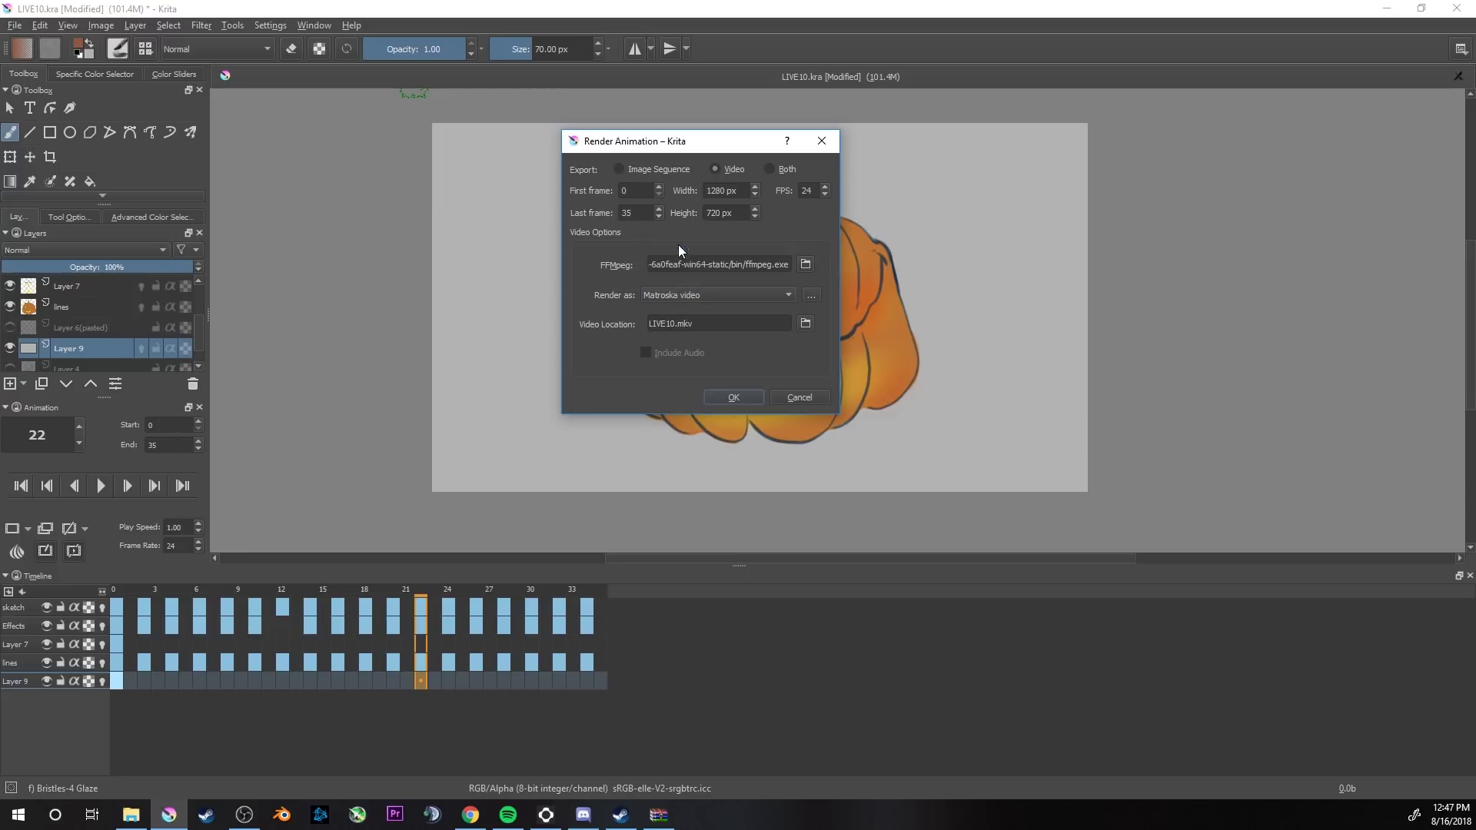
# Step: Set the video output location to LIVE10 on the Desktop
pyautogui.click(805, 324)
pyautogui.click(625, 279)
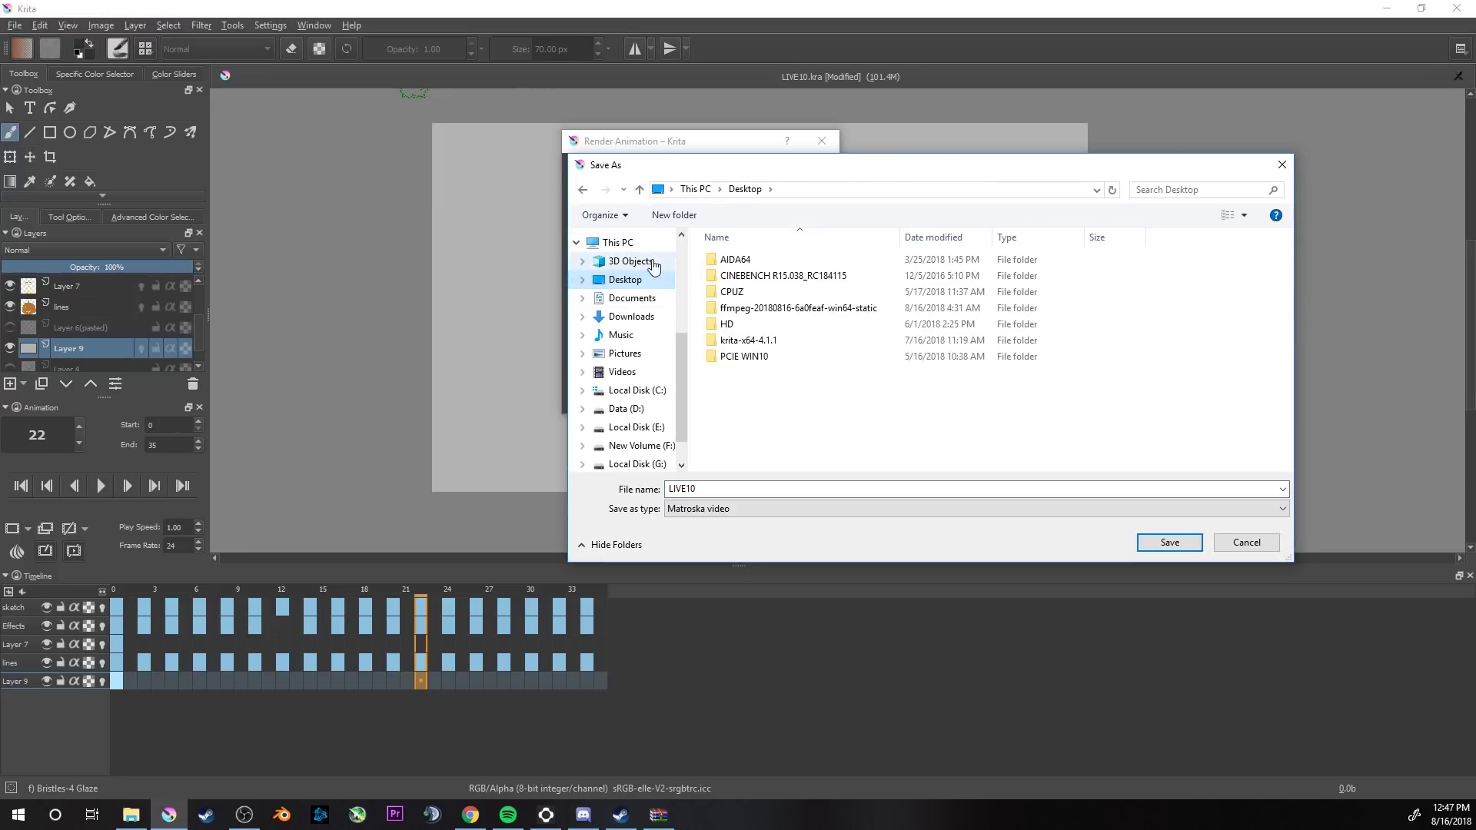
pyautogui.click(1170, 542)
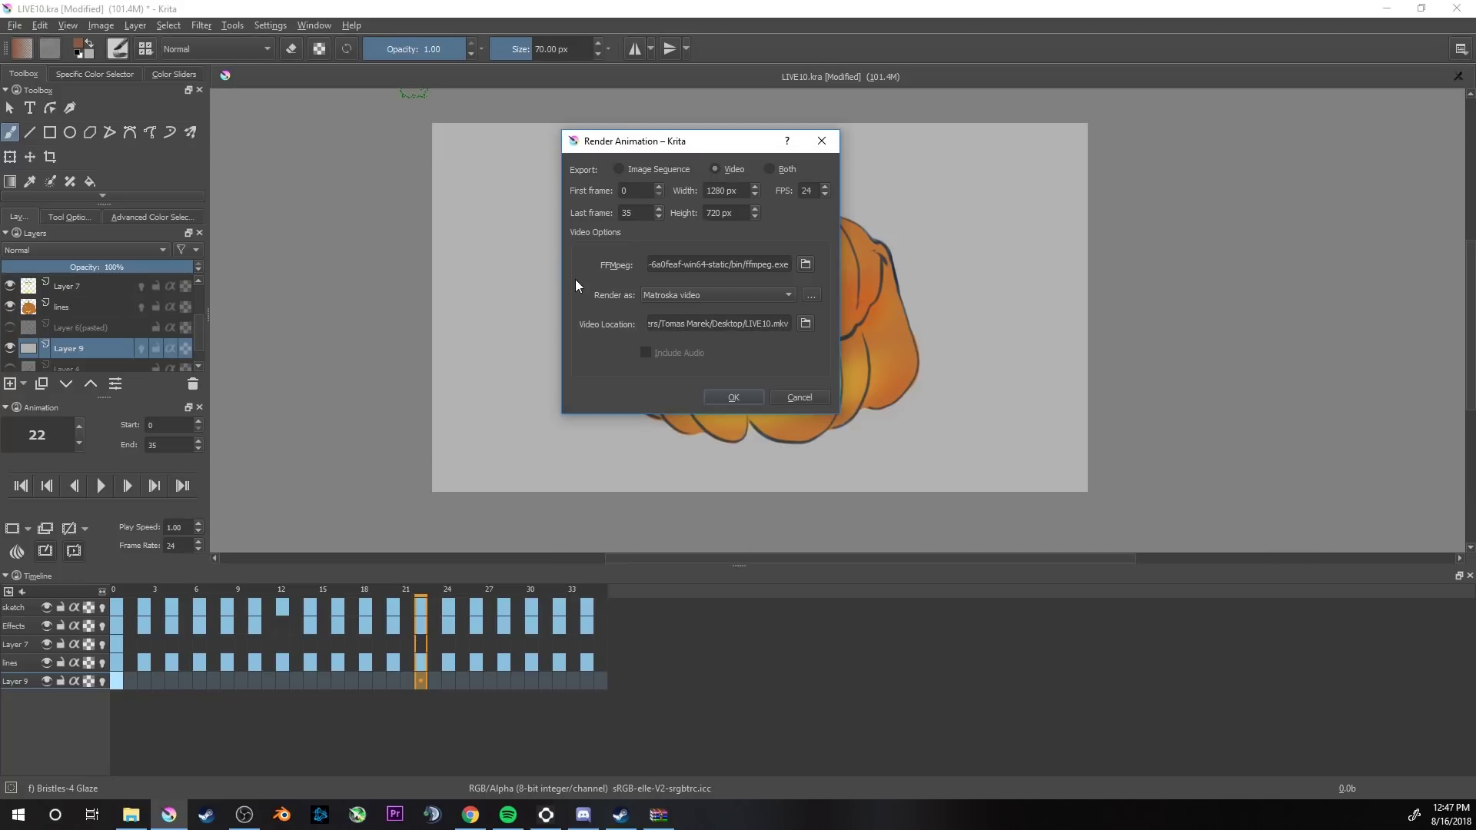
# Step: Render the animation to video, then minimize Krita to reveal the desktop
pyautogui.click(744, 395)
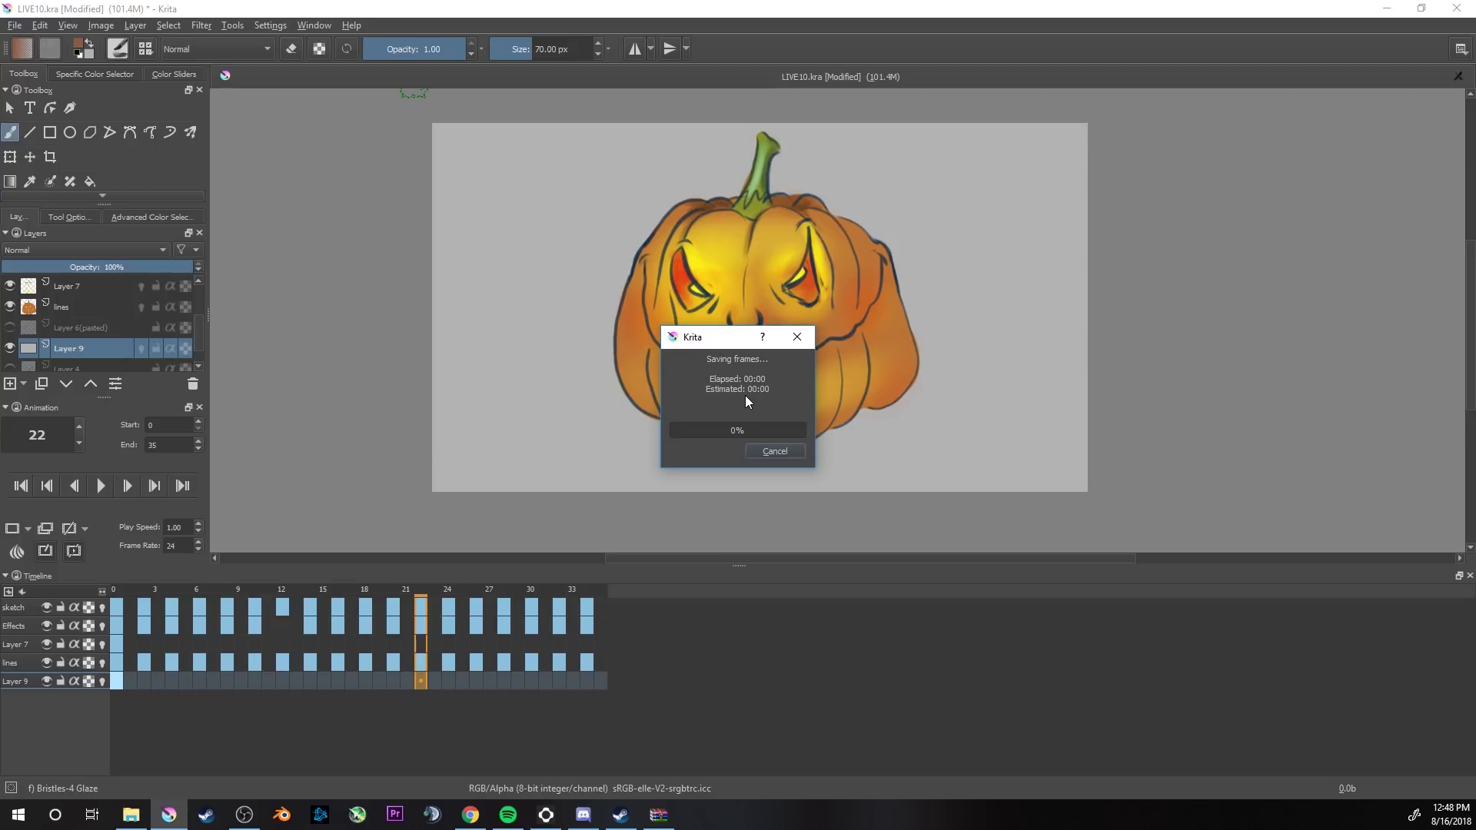
pyautogui.moveTo(722, 343); pyautogui.dragTo(676, 266)
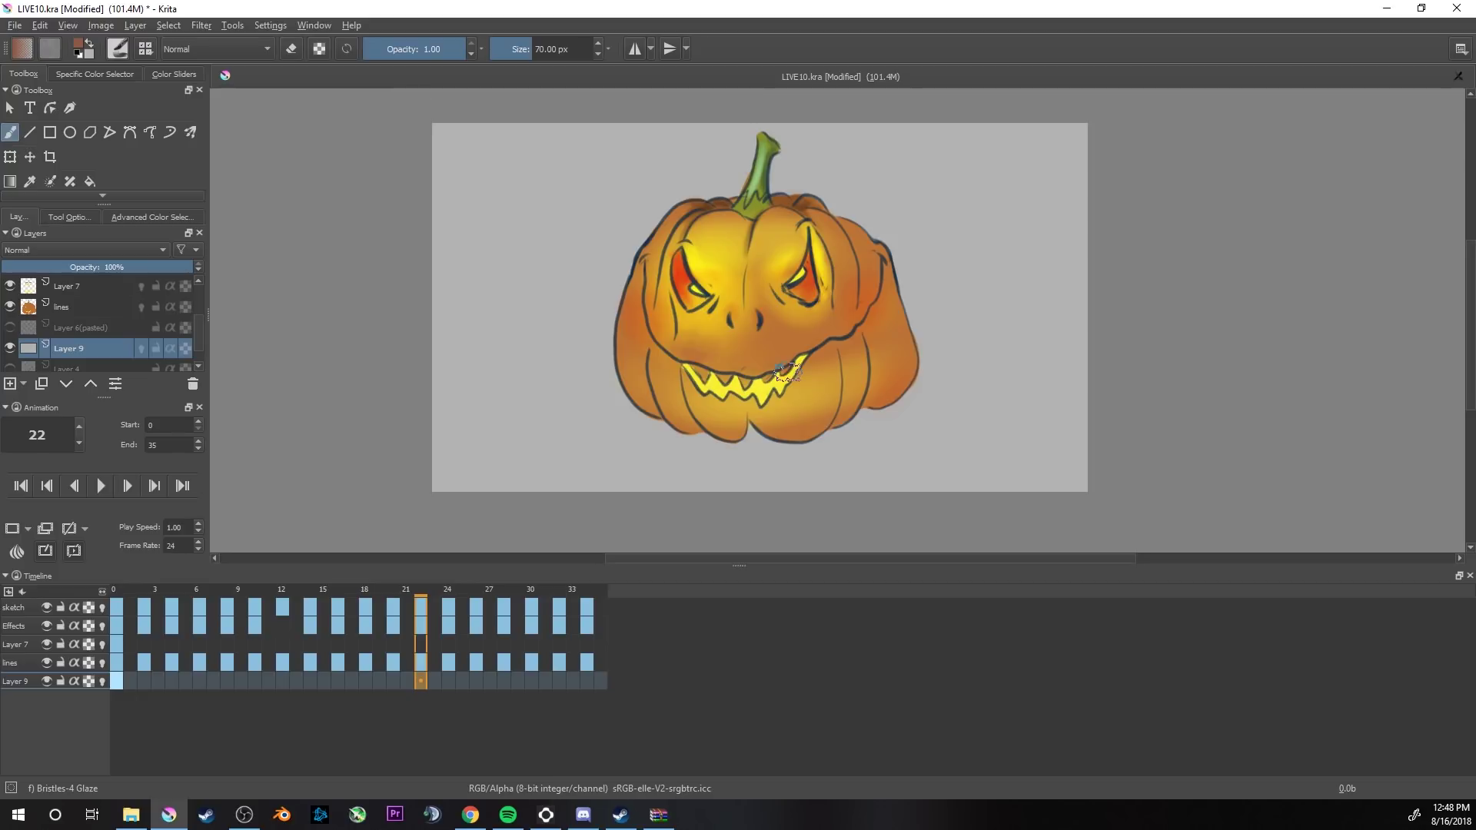
pyautogui.click(1396, 10)
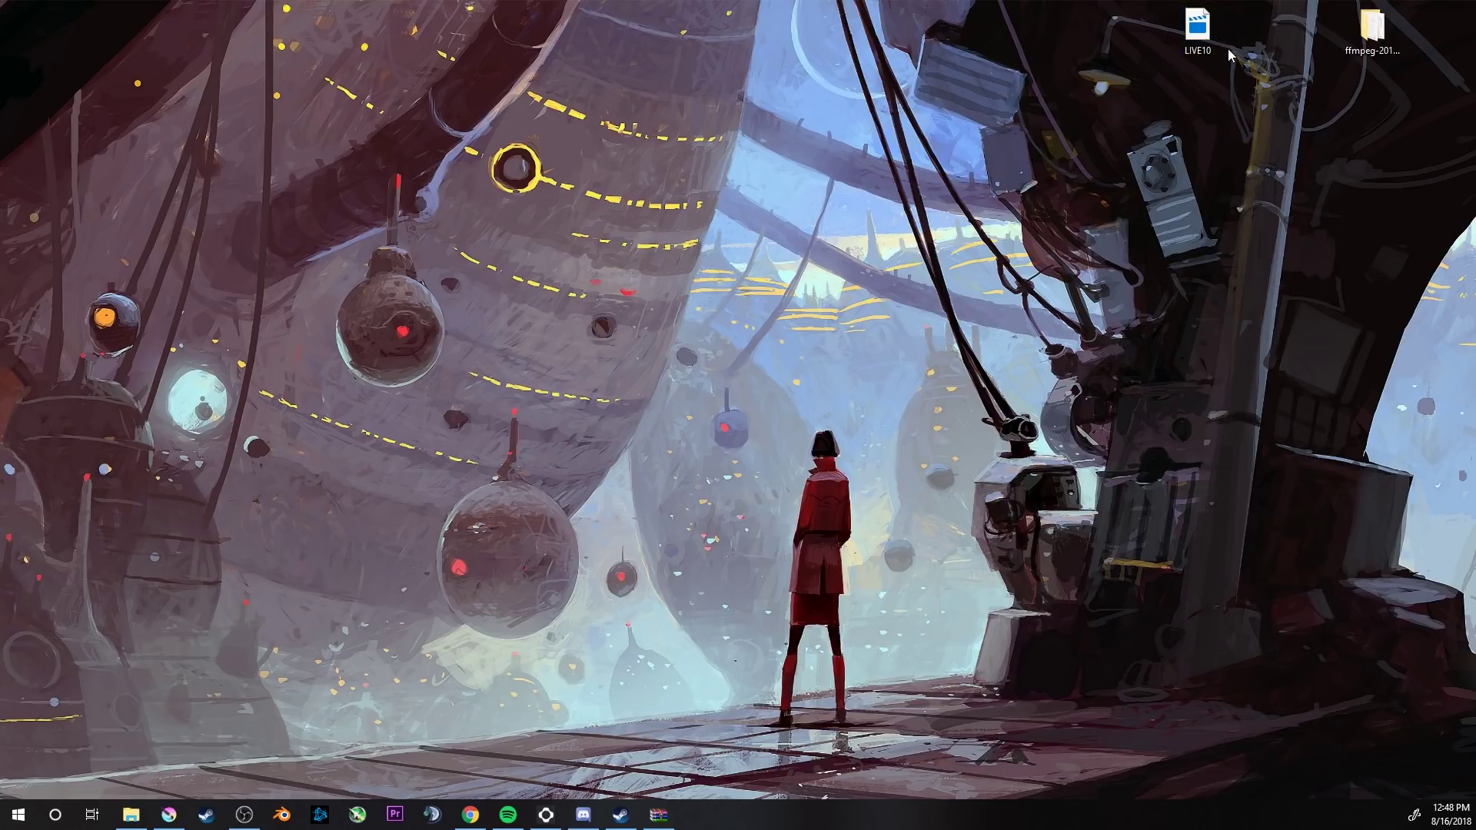
# Step: Open the LIVE10 video from the desktop with VLC media player
pyautogui.doubleClick(1198, 31)
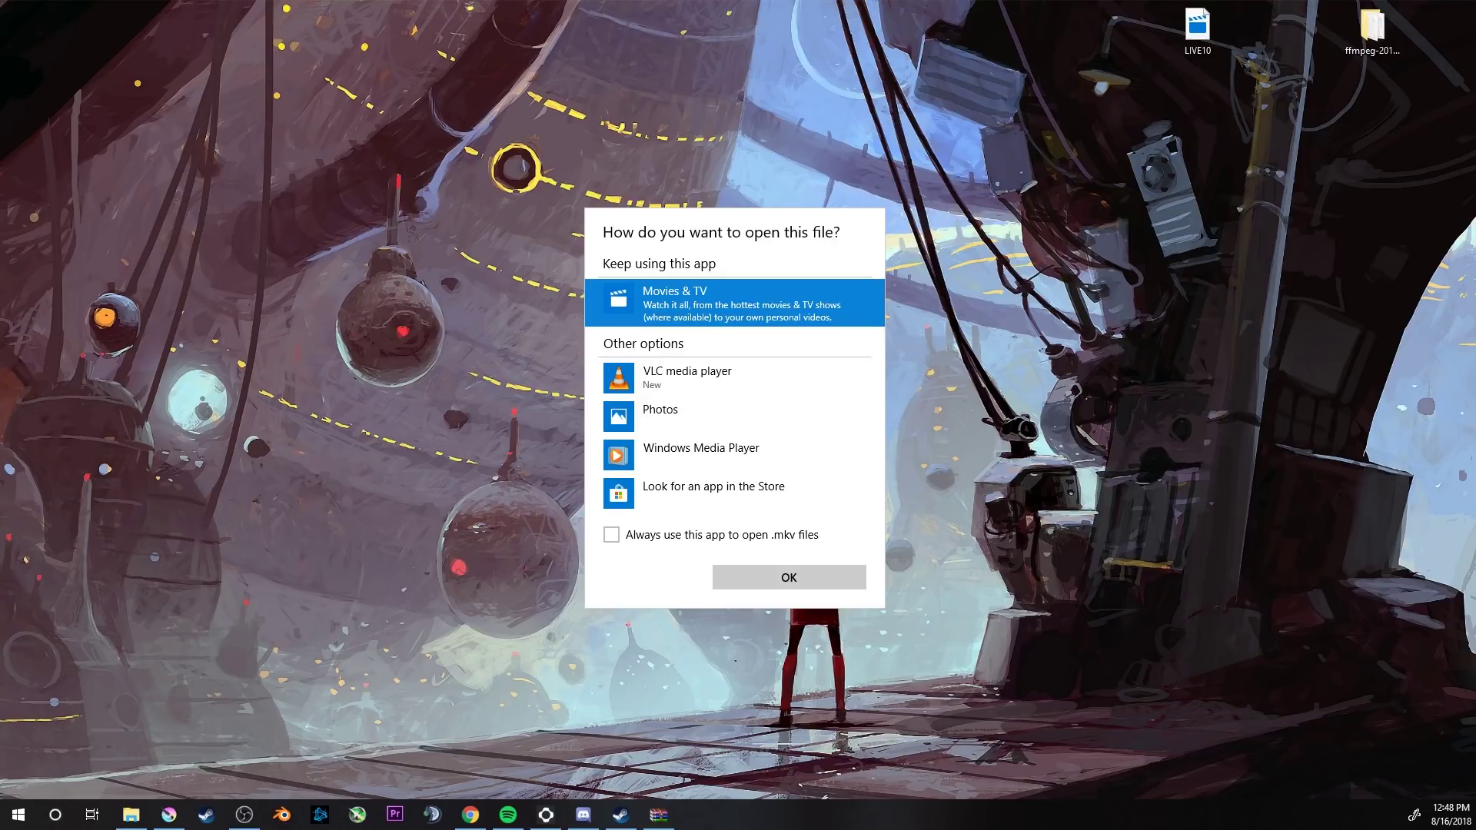
pyautogui.click(696, 376)
pyautogui.click(782, 579)
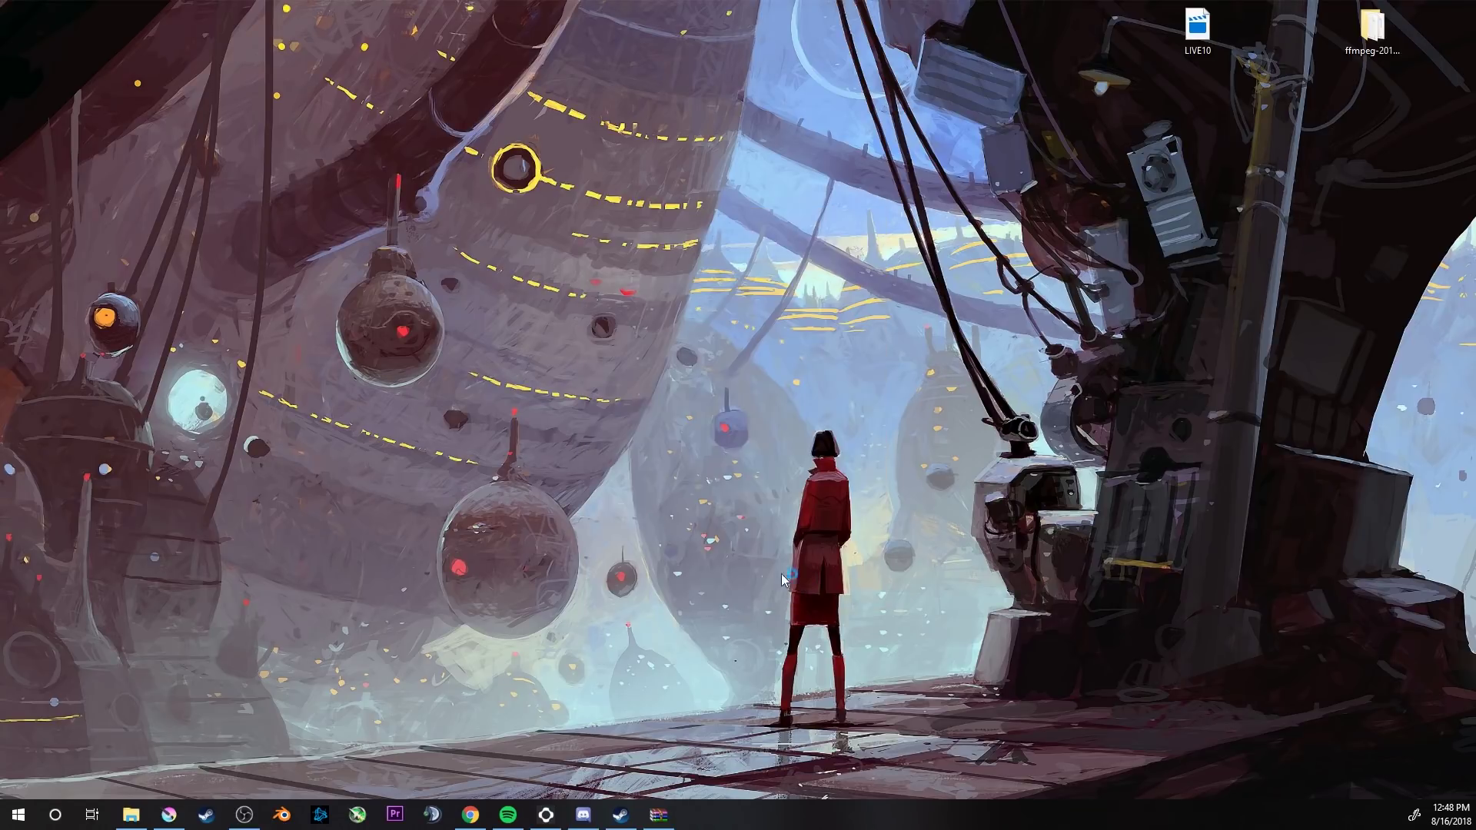